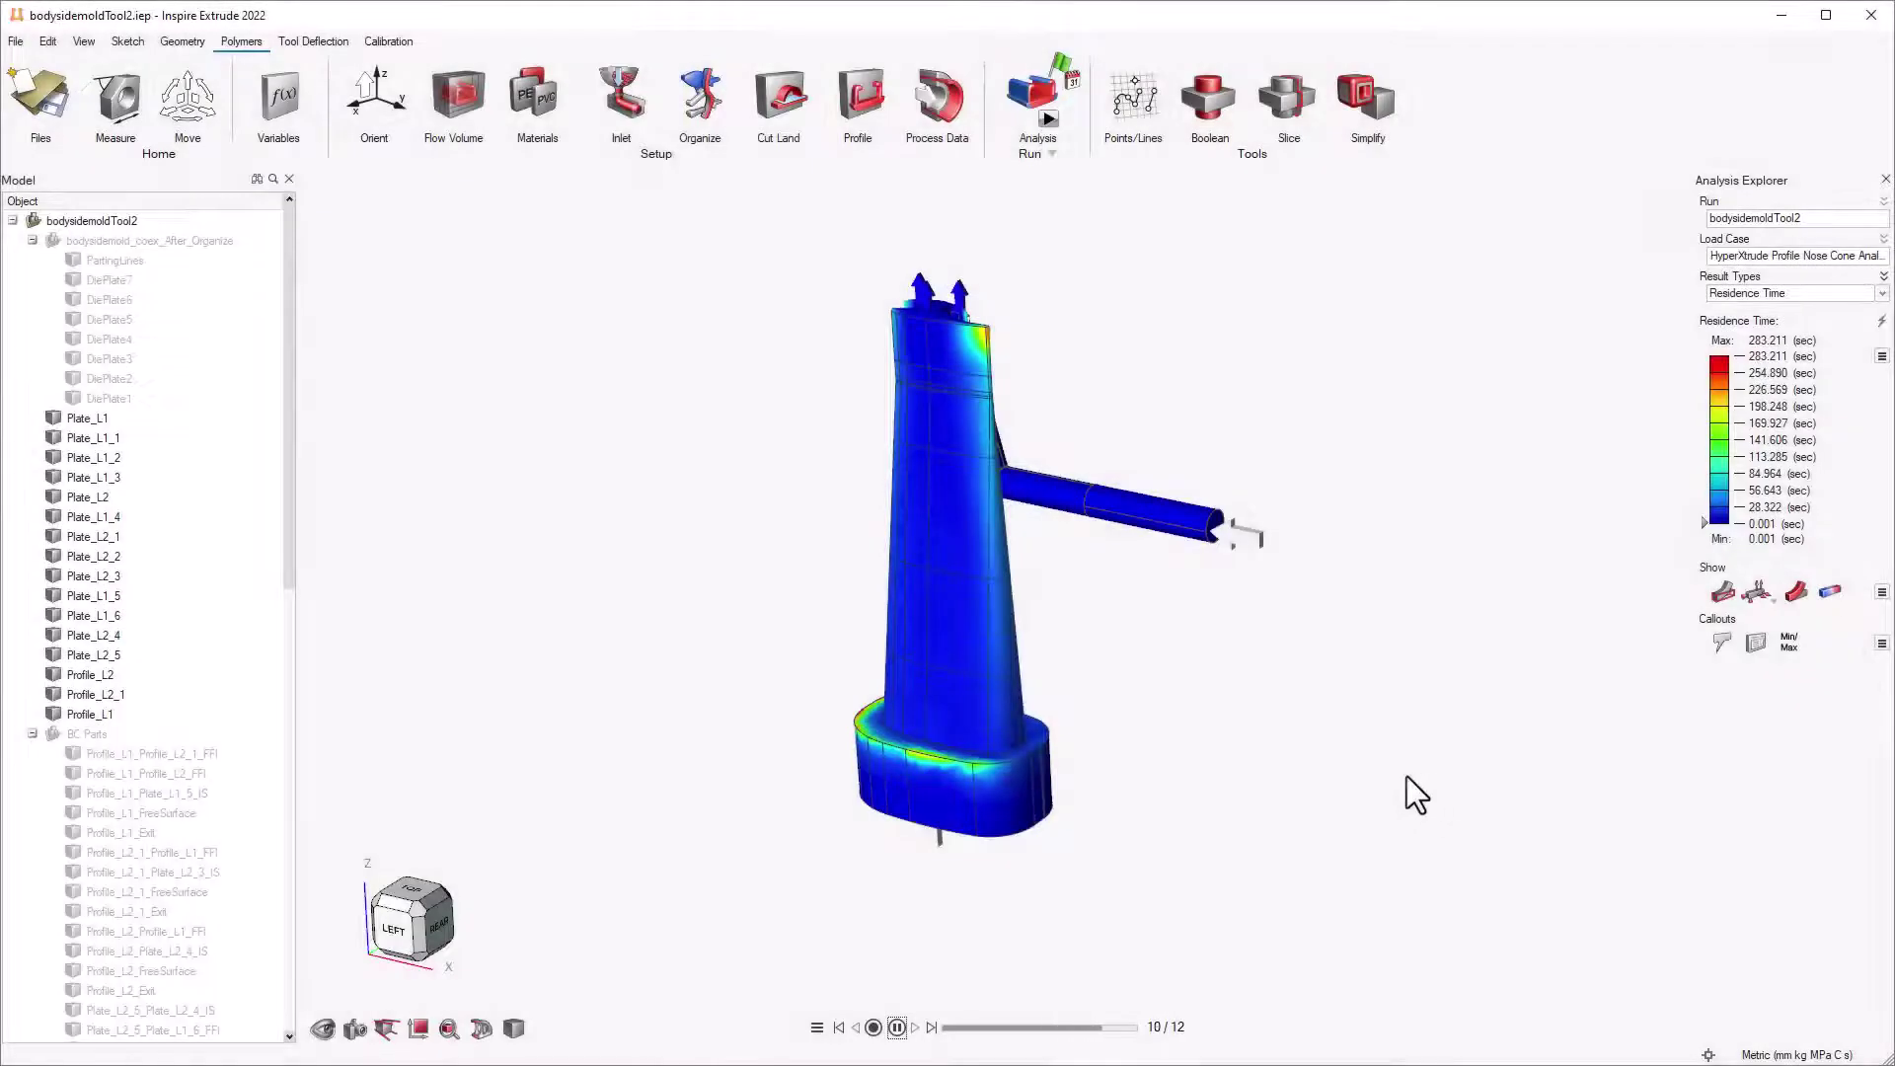
Show the Displacement result on the die flow model and view it from the exit end, followed by the Pressure result
click(1733, 292)
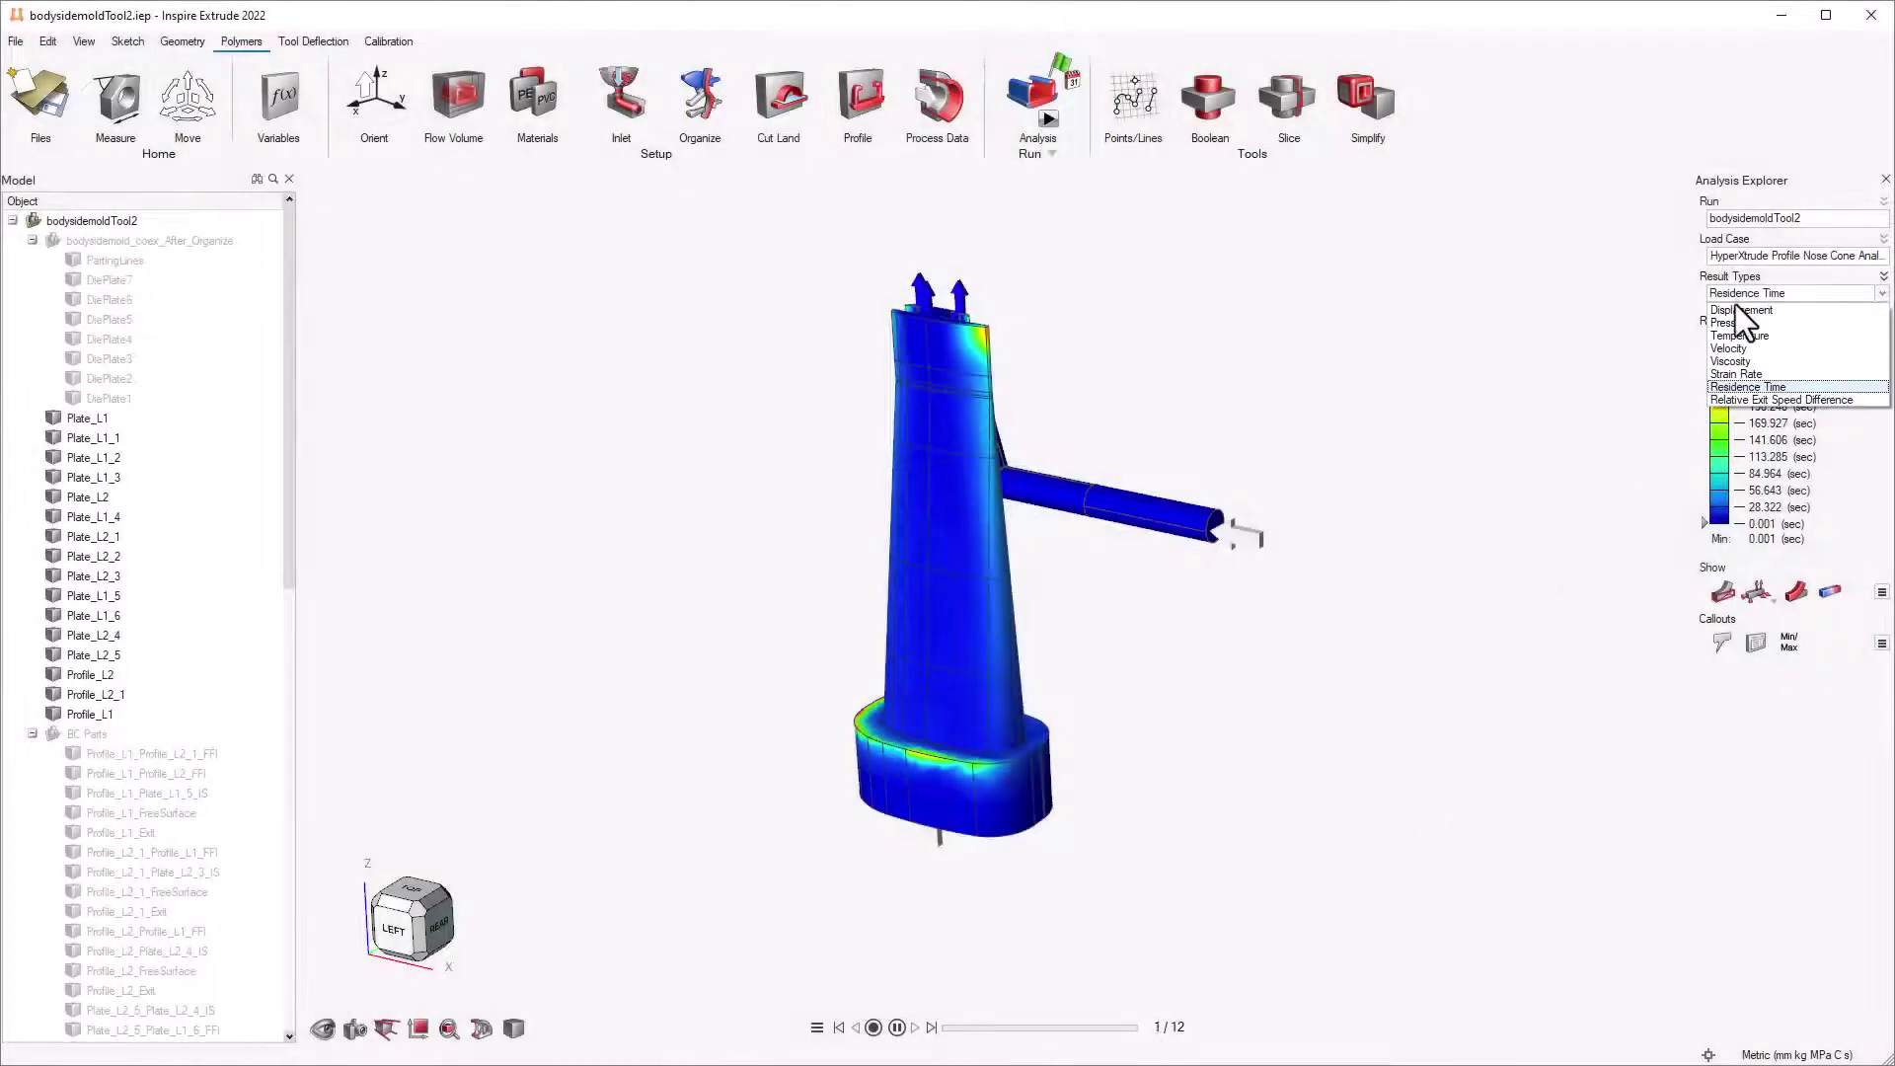
click(1737, 307)
mouse_move(1105, 507)
right_down()
mouse_move(909, 478)
mouse_move(754, 668)
mouse_move(1064, 514)
mouse_move(1106, 533)
right_up()
click(1815, 294)
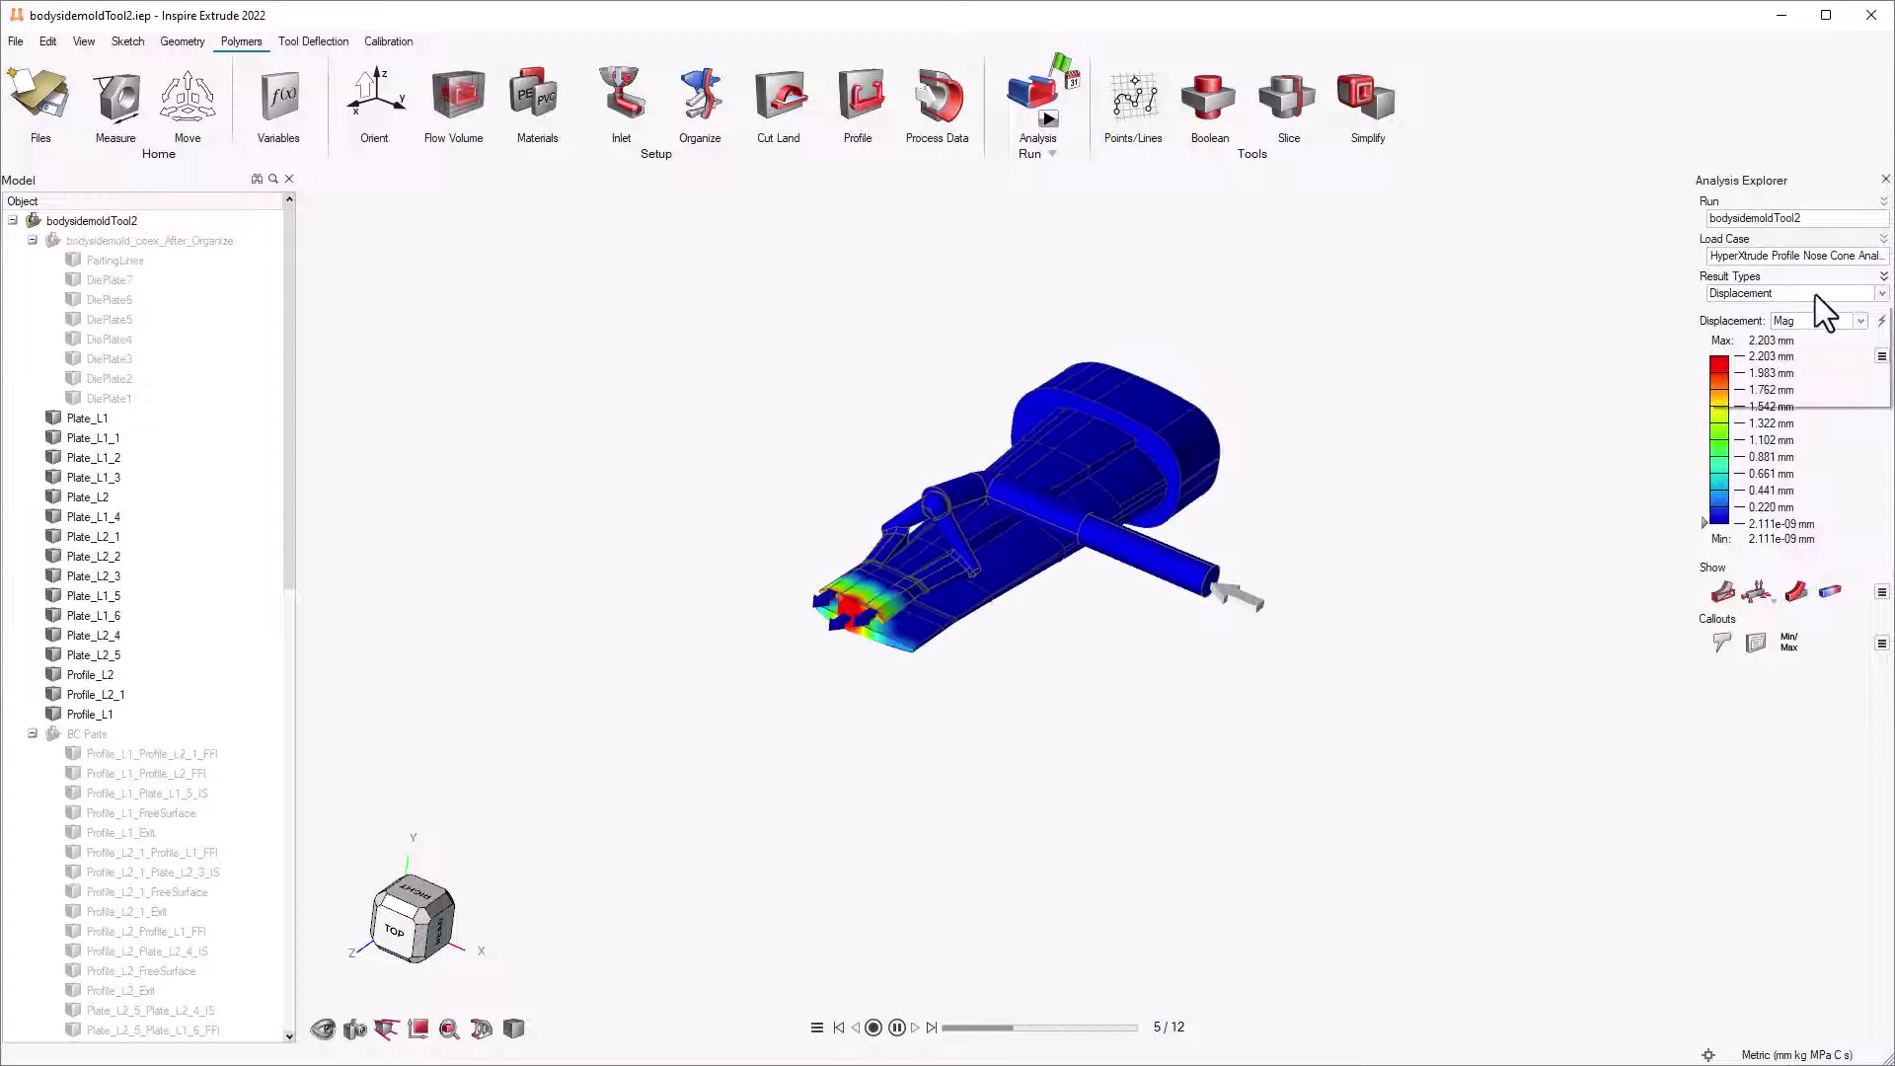
click(1768, 324)
Show the Temperature result on the flow model, followed by the Velocity result
click(1779, 292)
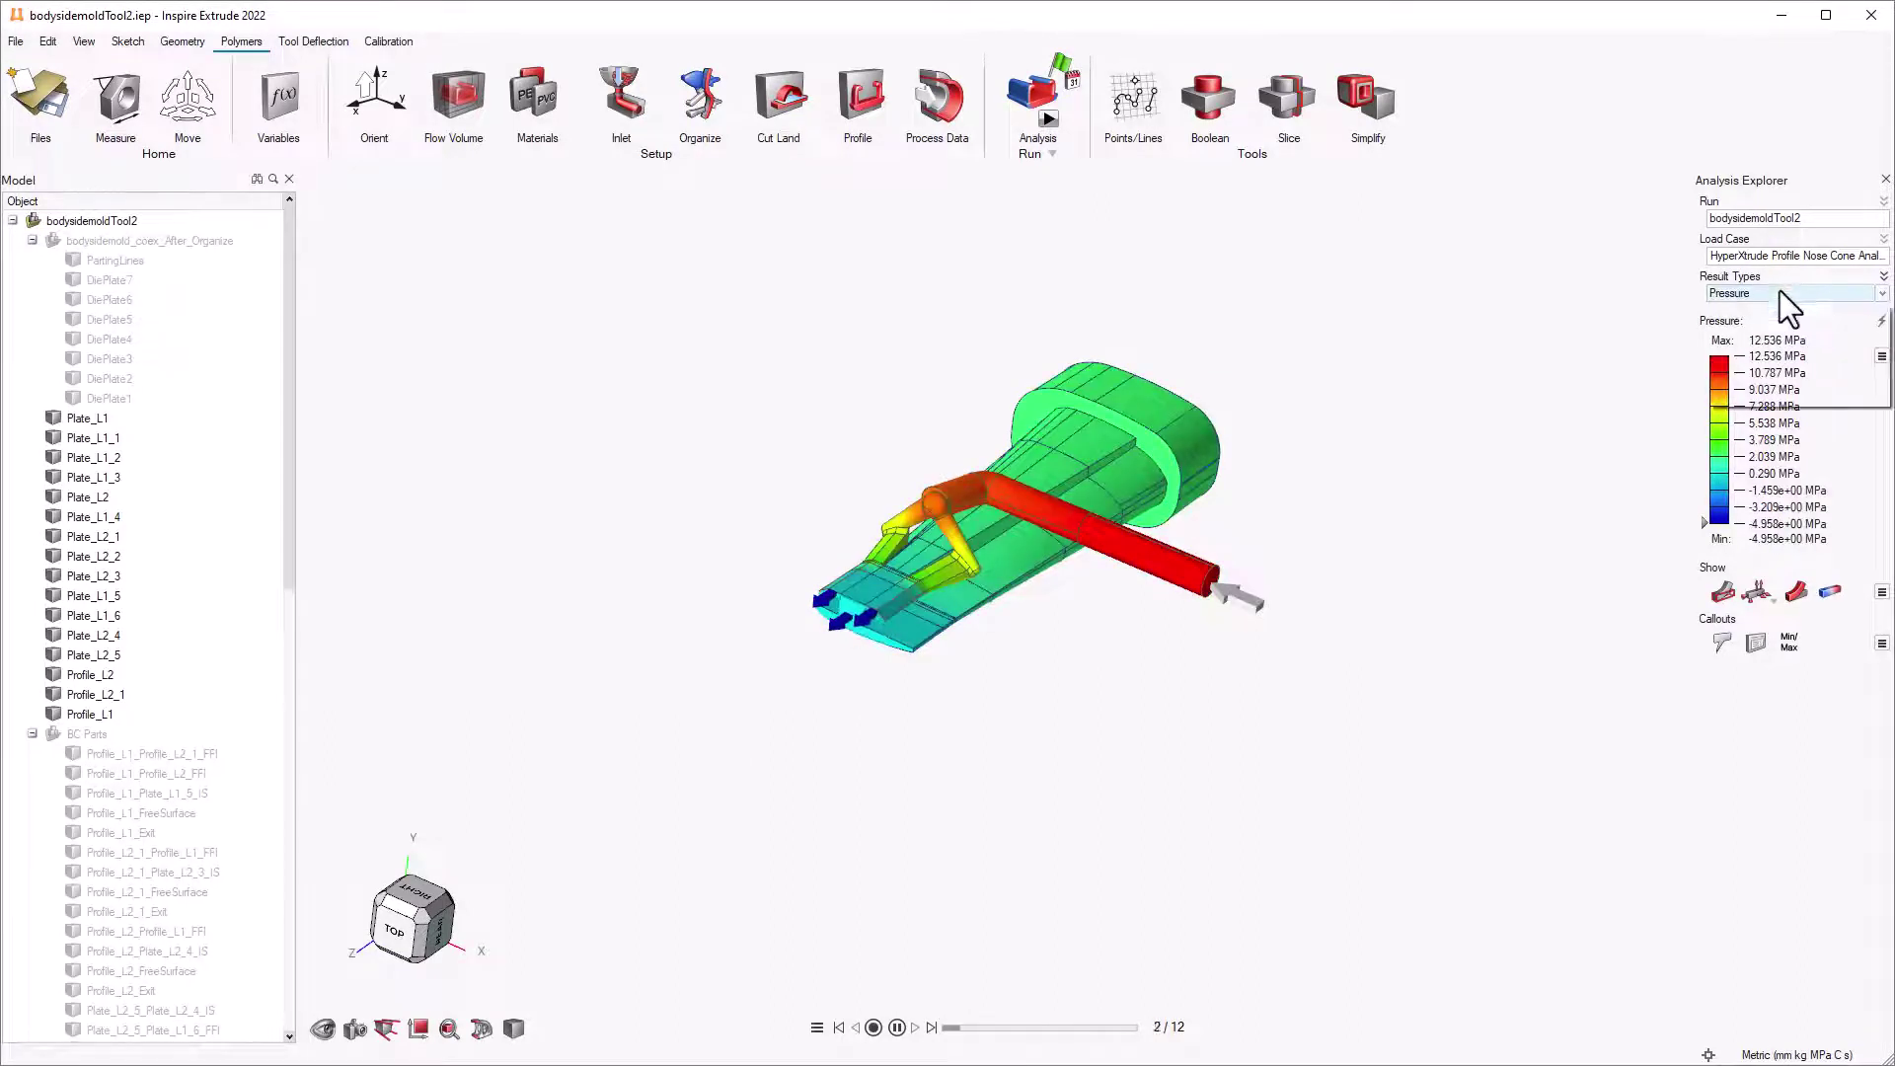
click(1759, 335)
click(1846, 295)
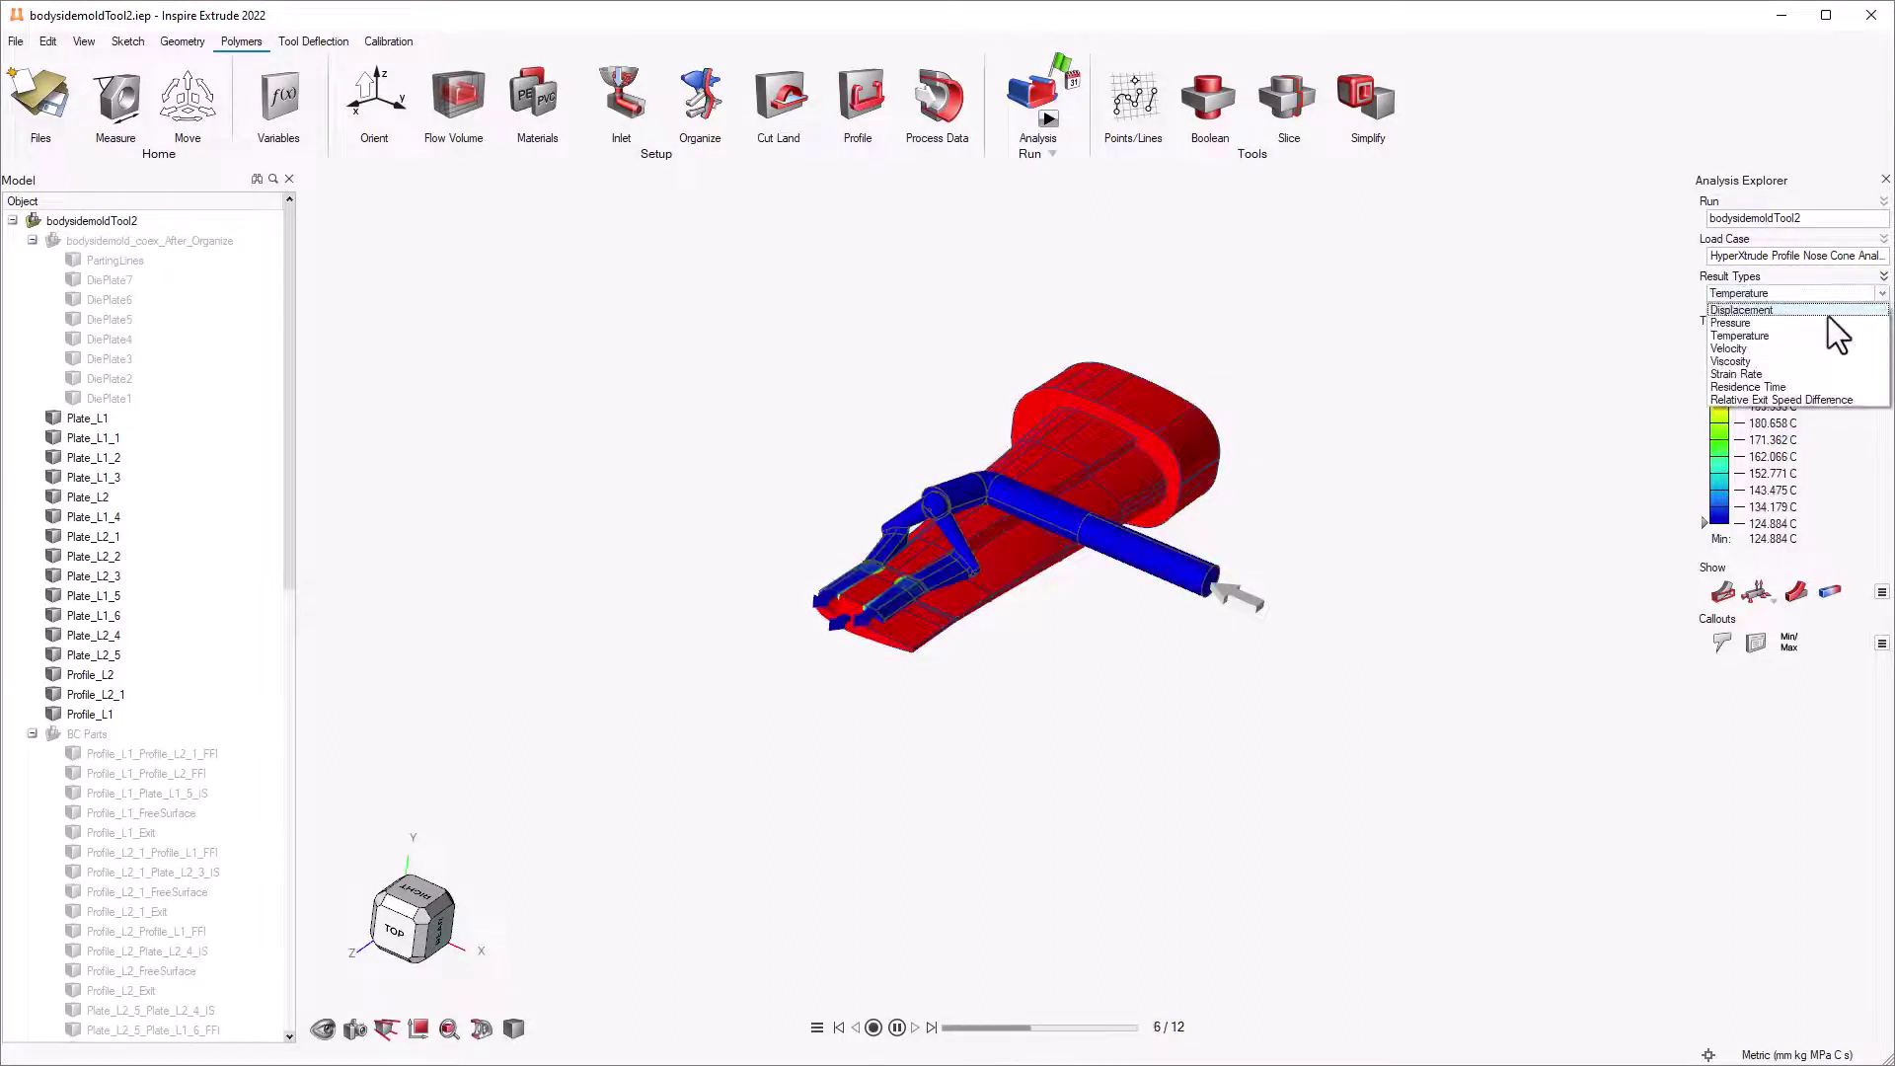
click(1826, 360)
Show the Viscosity result, followed by the Strain Rate result with a closer look at the side-branch channels
click(1842, 296)
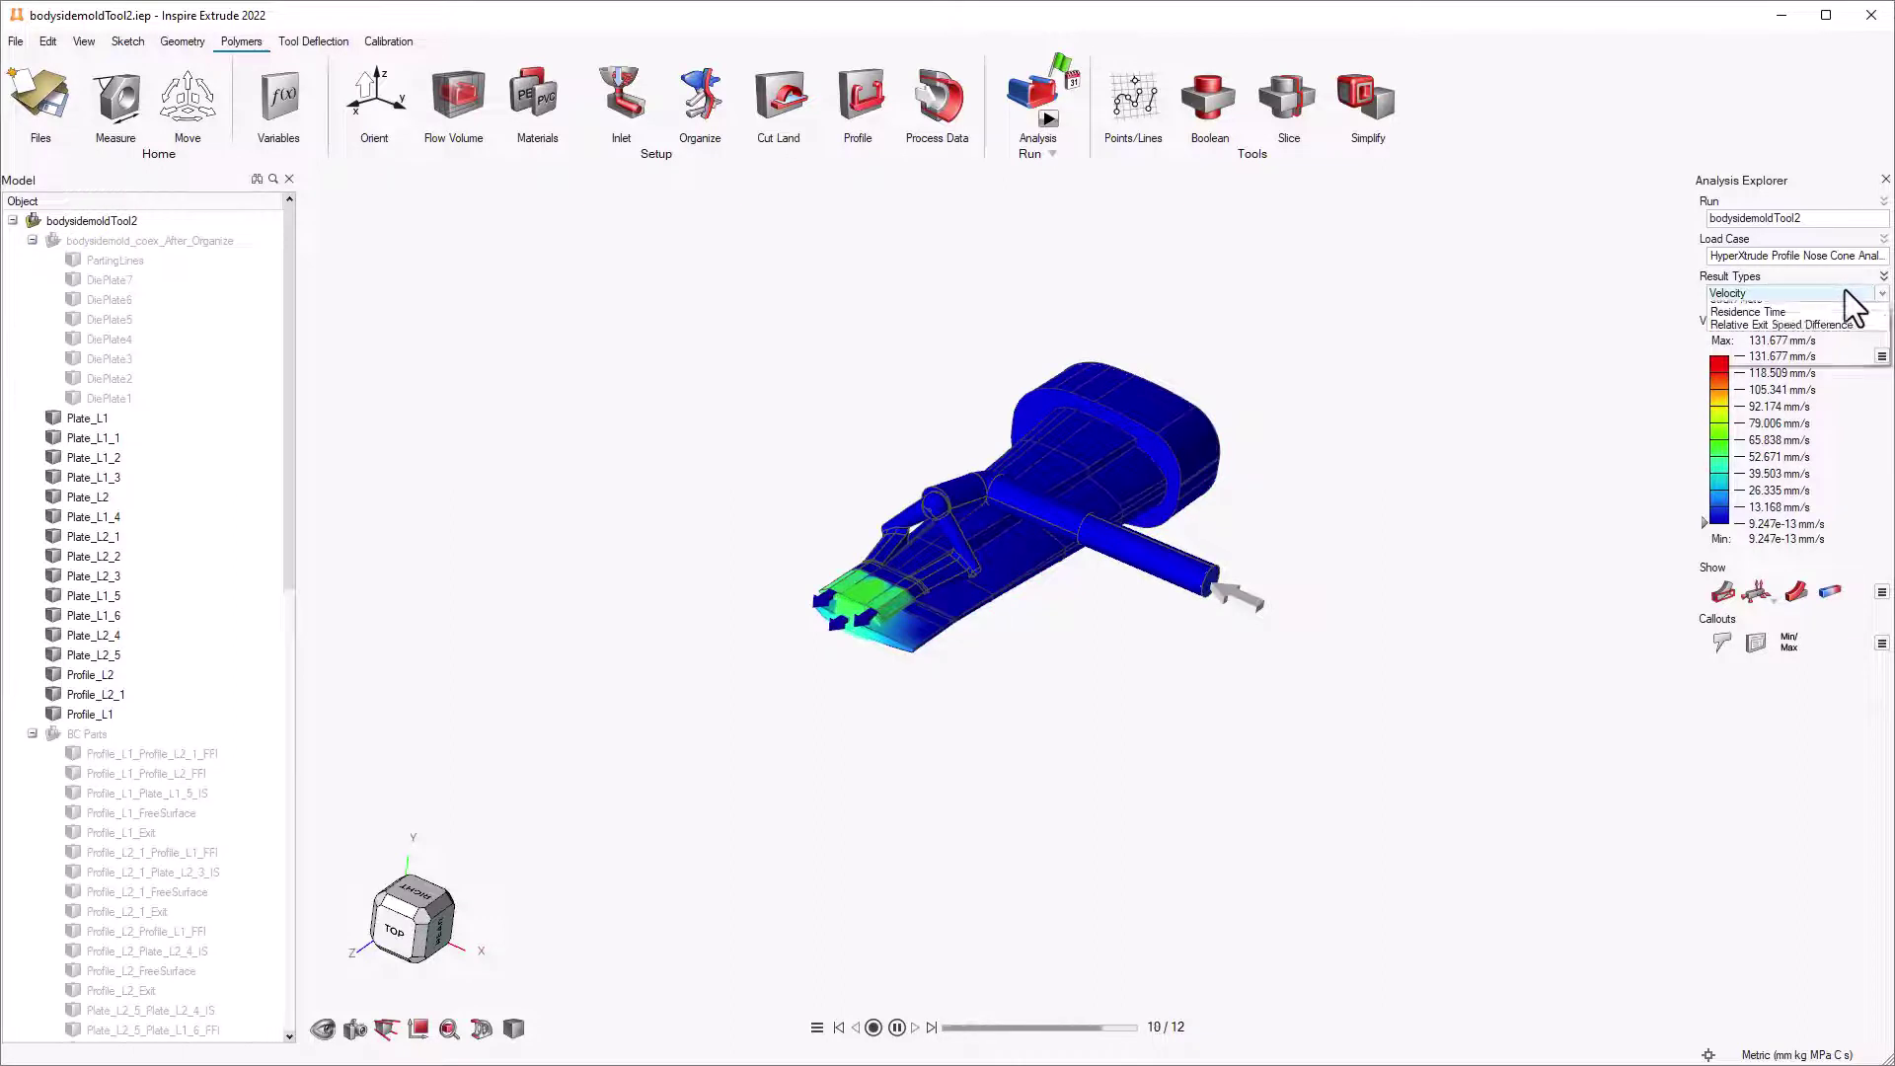
click(1832, 363)
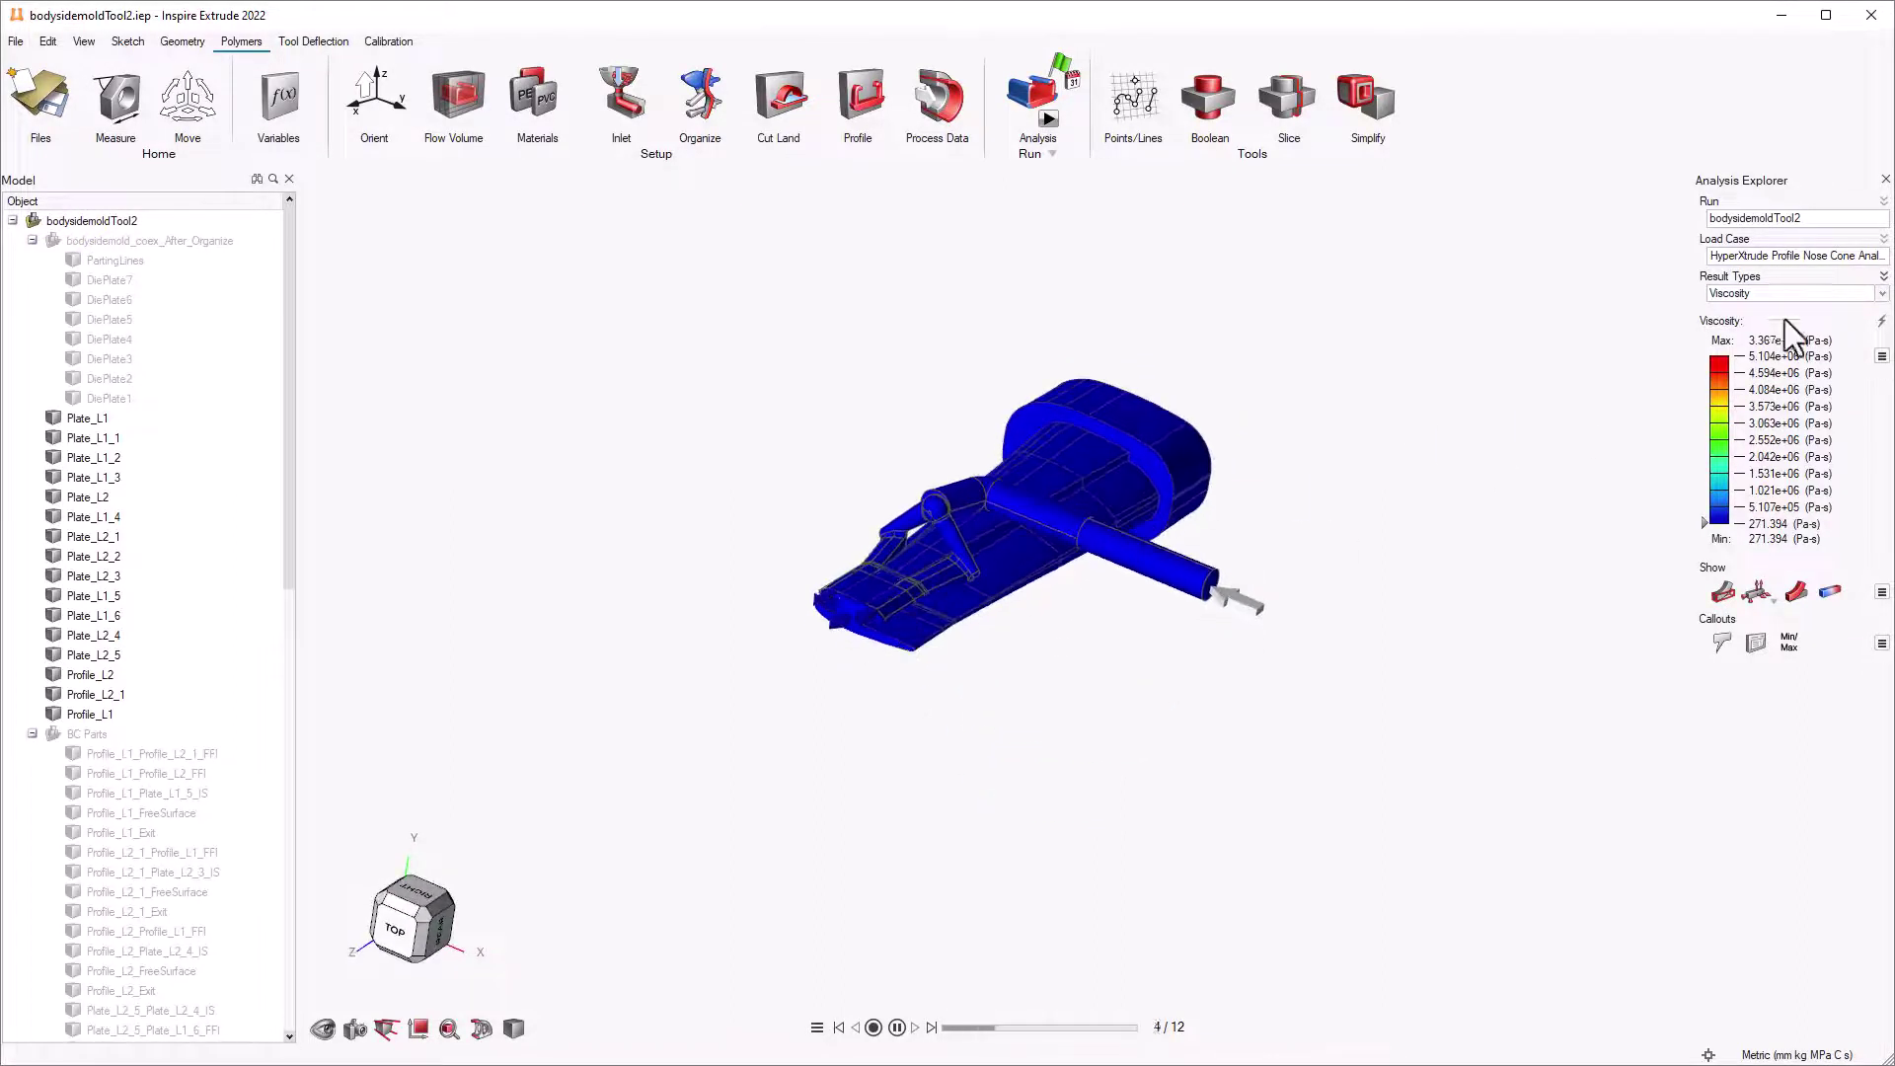
click(1787, 294)
click(1789, 375)
scroll(873, 589, up, 5)
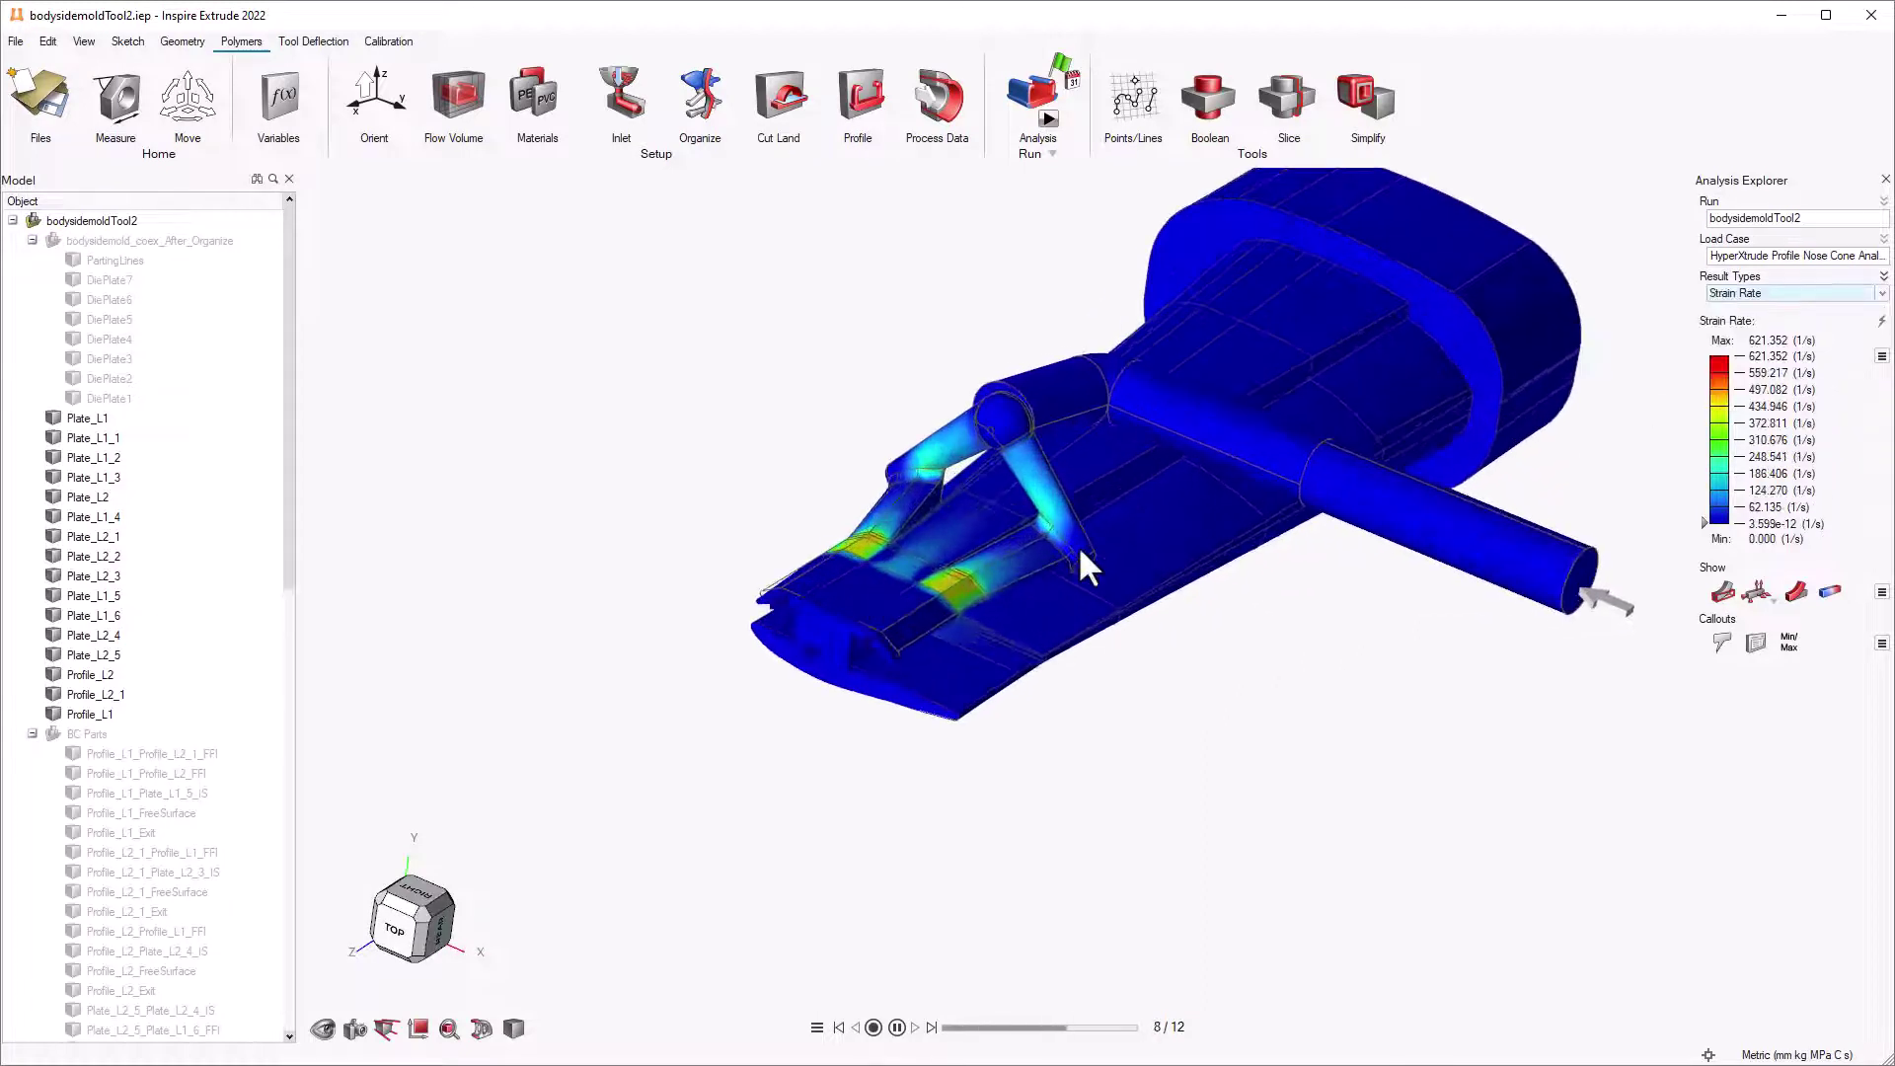
Show the Residence Time result and examine it on the die exit and the wide inlet block
click(1772, 291)
click(1763, 385)
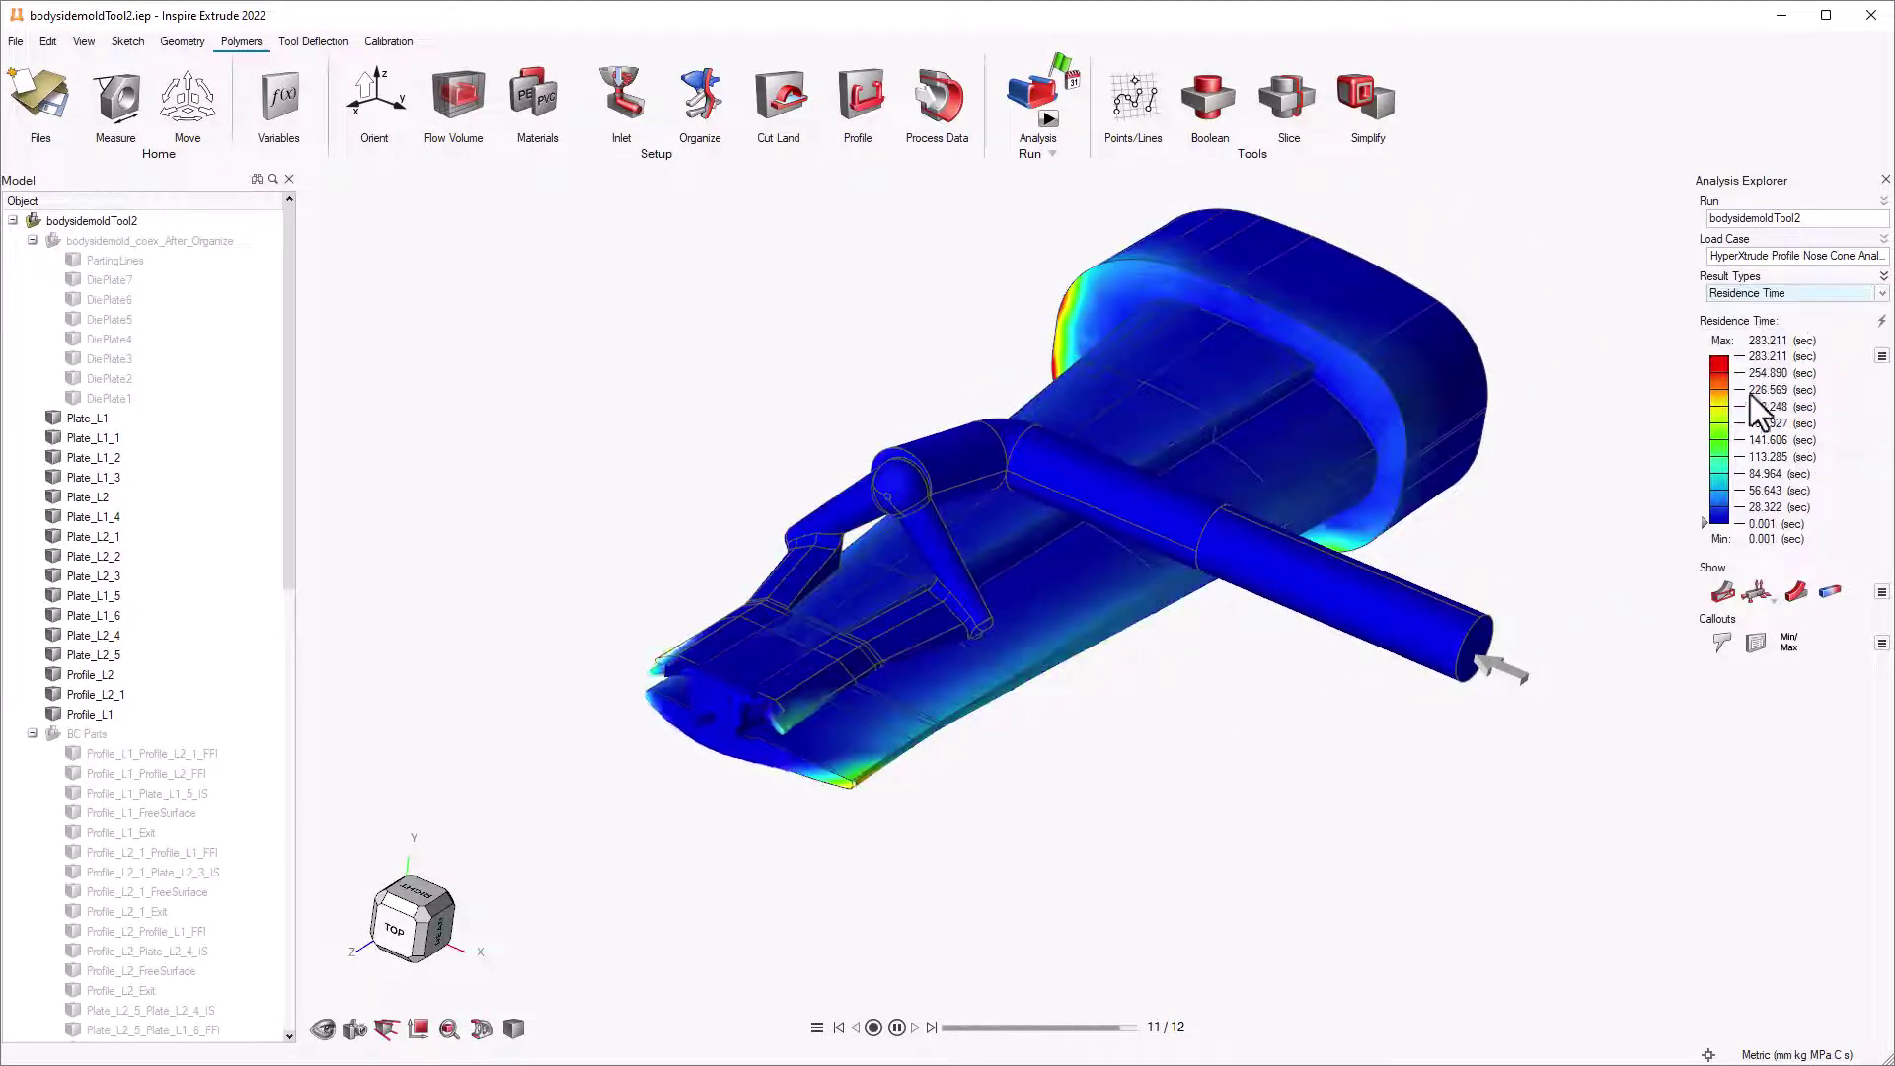
right_drag(761, 712, 689, 755)
middle_drag(689, 755, 1316, 620)
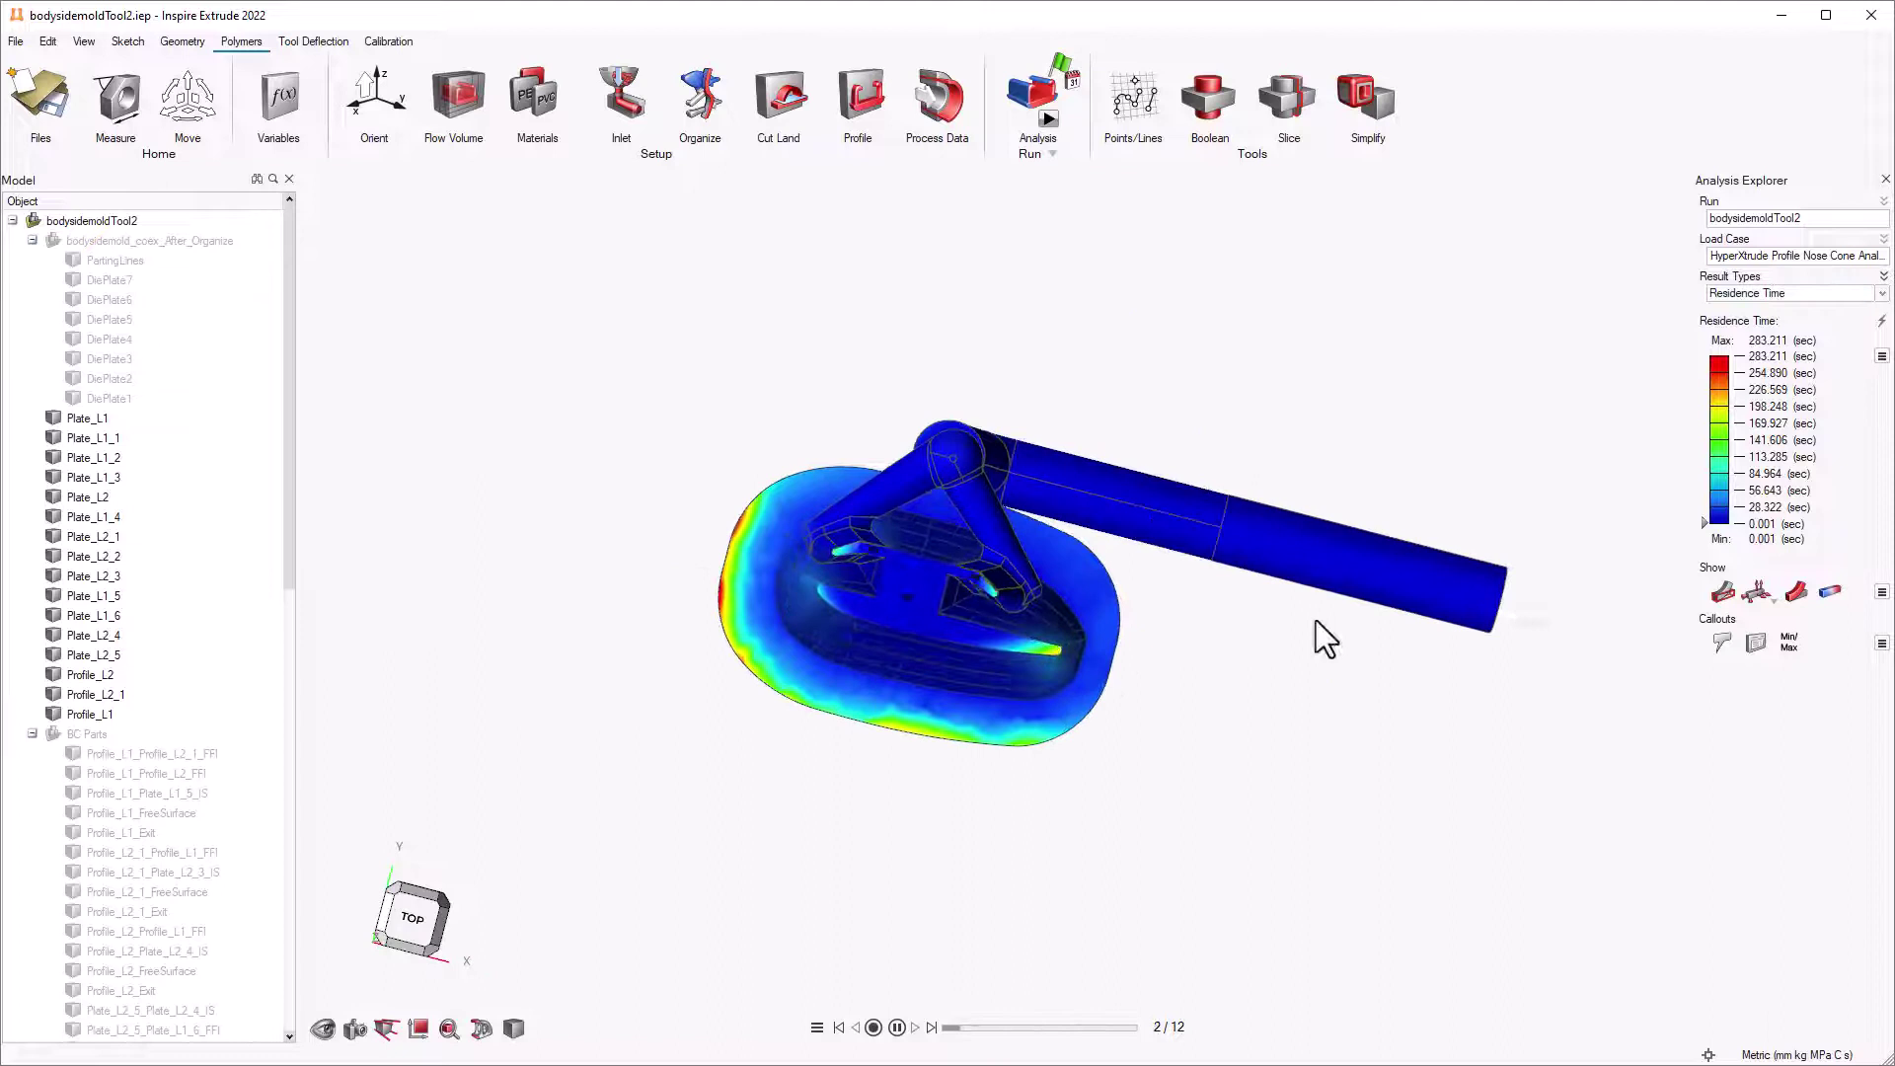
Show the Relative Exit Speed Difference result at the die exit and raise the lower cutoff of its colour legend
click(1784, 294)
click(1783, 397)
mouse_move(1197, 626)
right_down()
mouse_move(868, 744)
mouse_move(840, 626)
mouse_move(893, 602)
right_up()
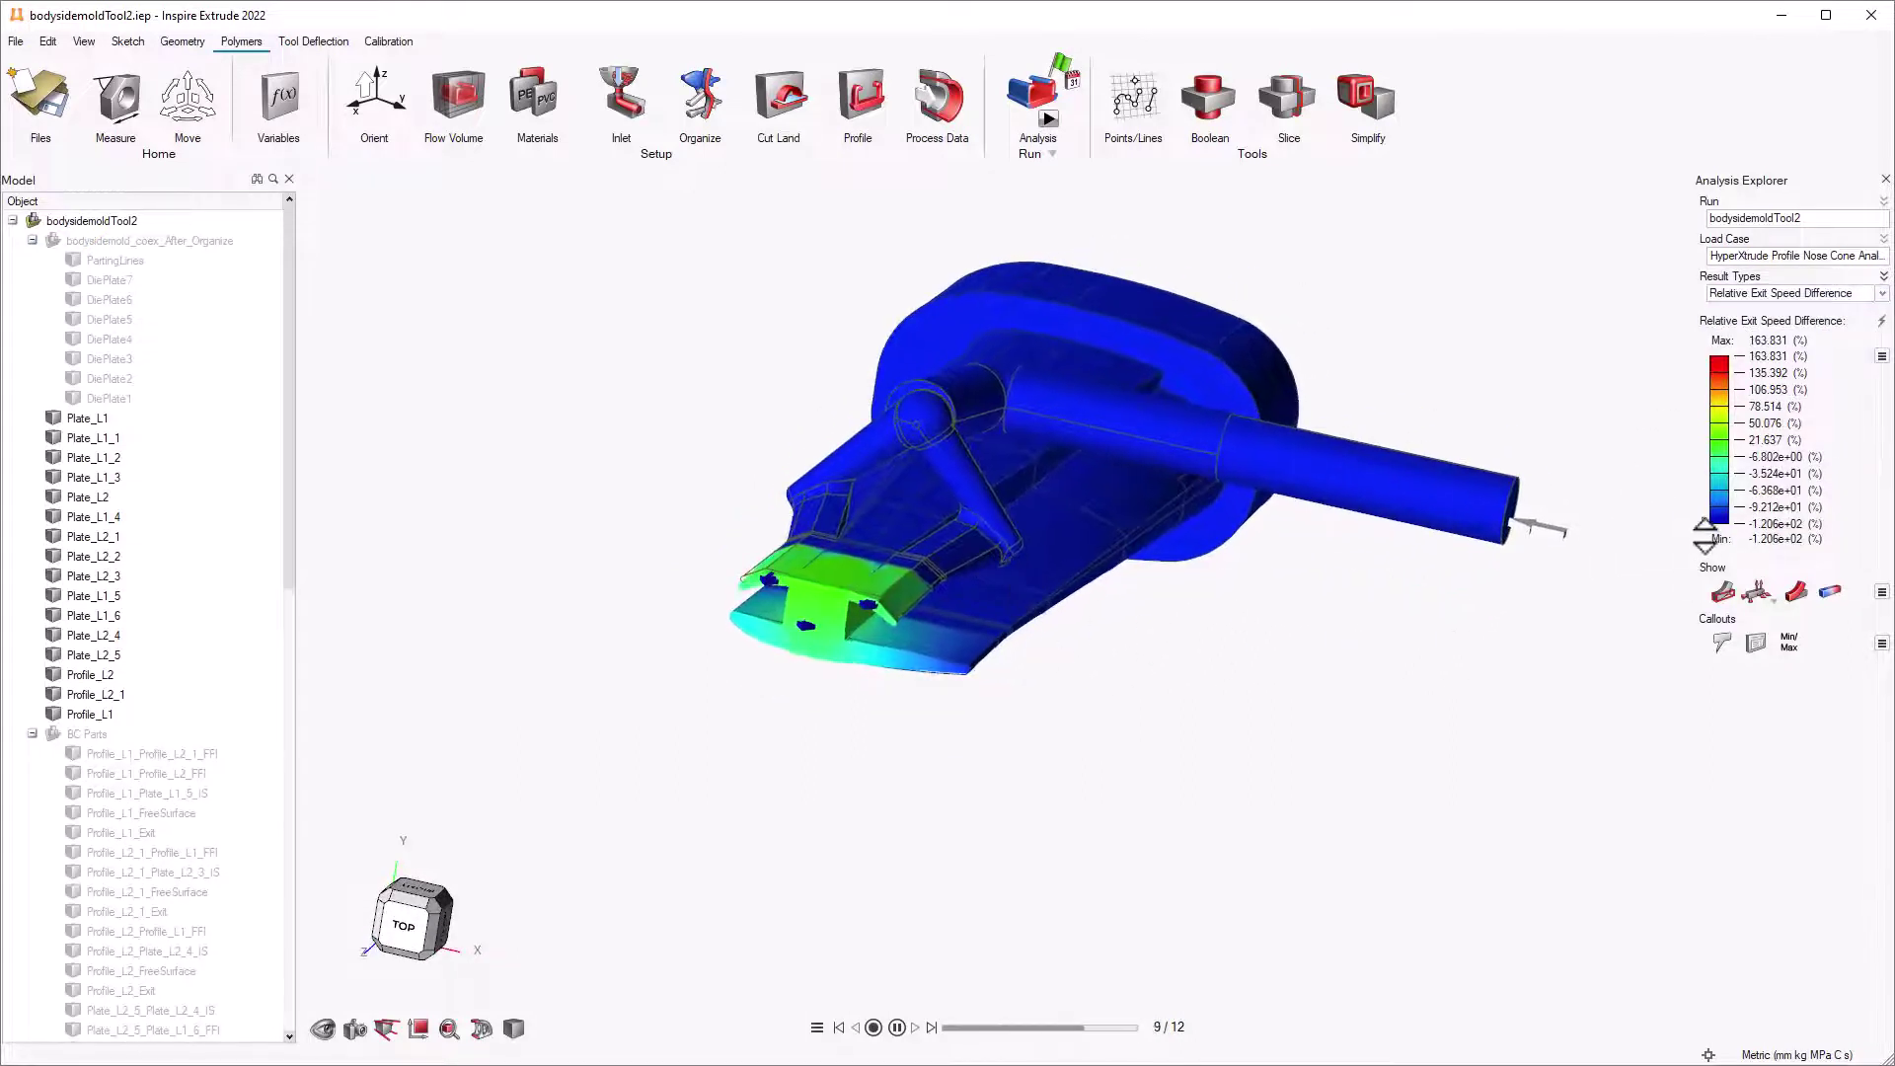
drag(1704, 524, 1702, 480)
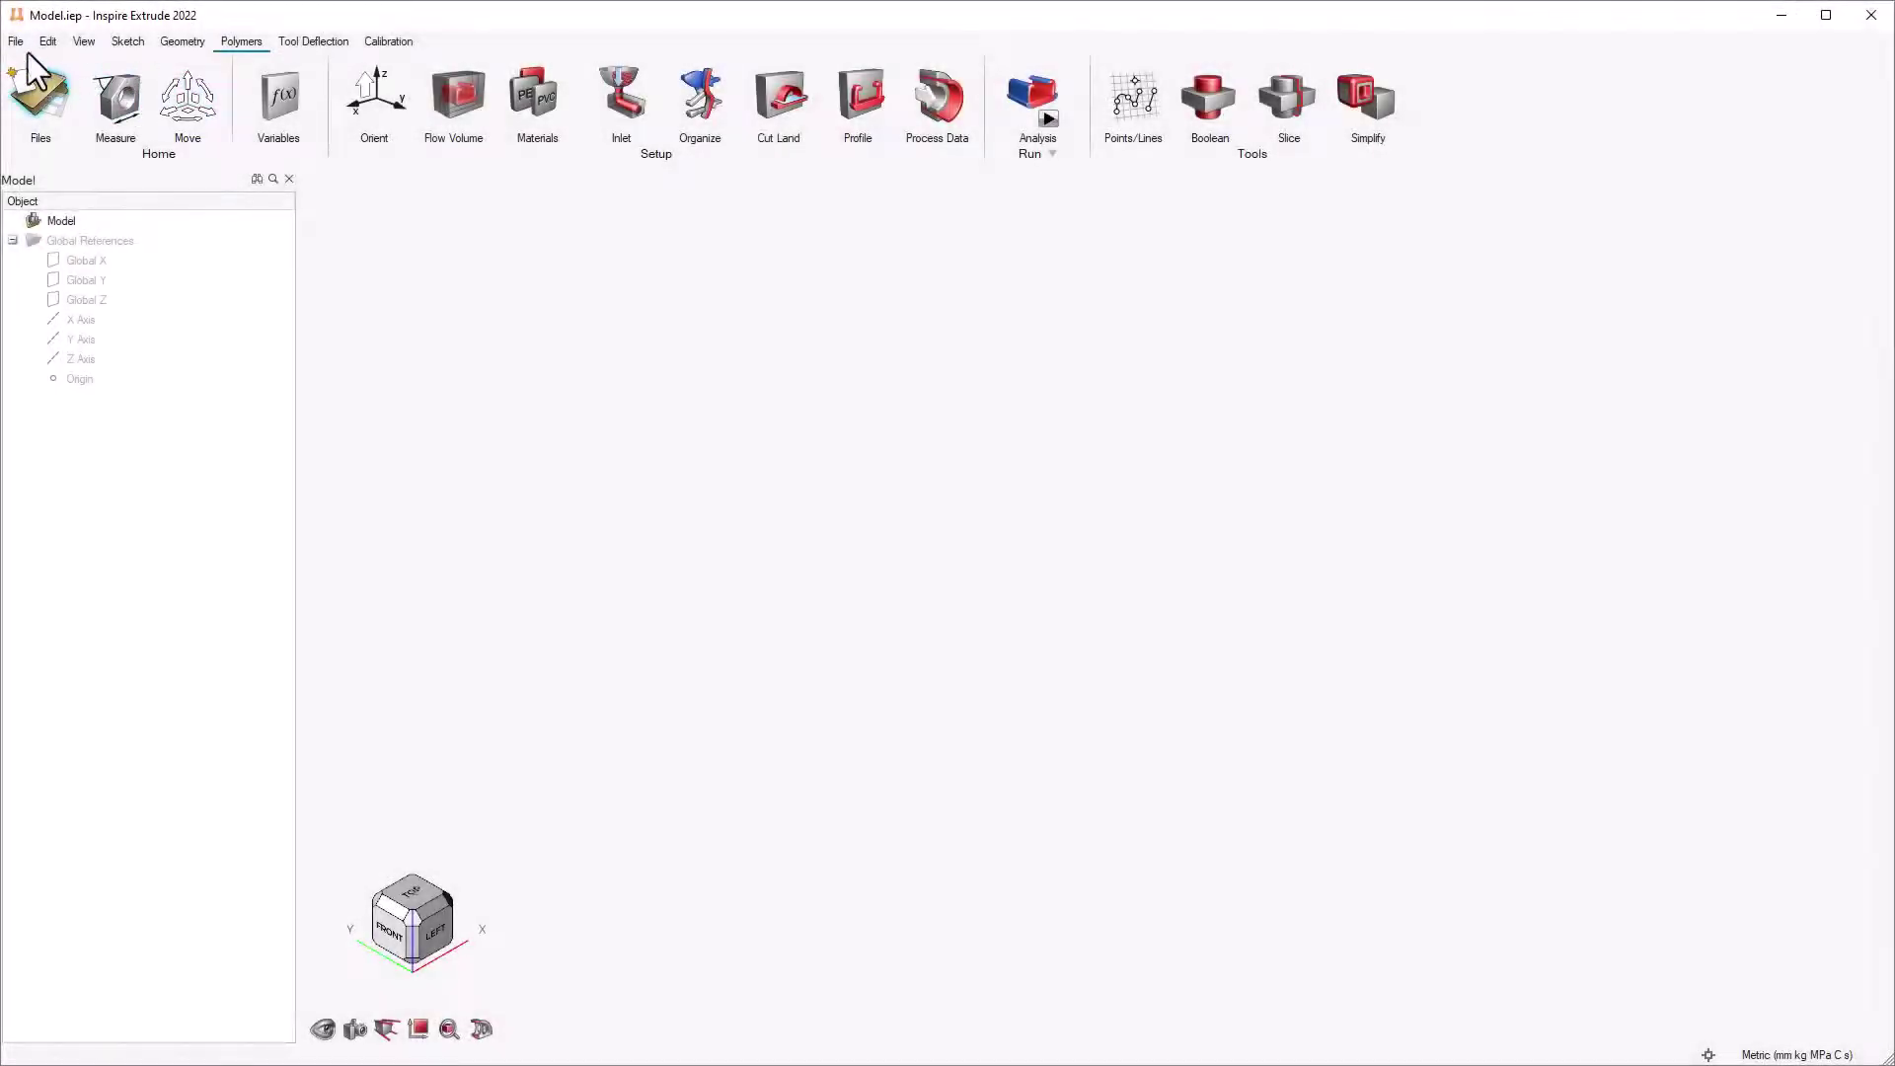
Open the file bodysidemoldTool.x_t from the tutorial-2 folder
click(20, 41)
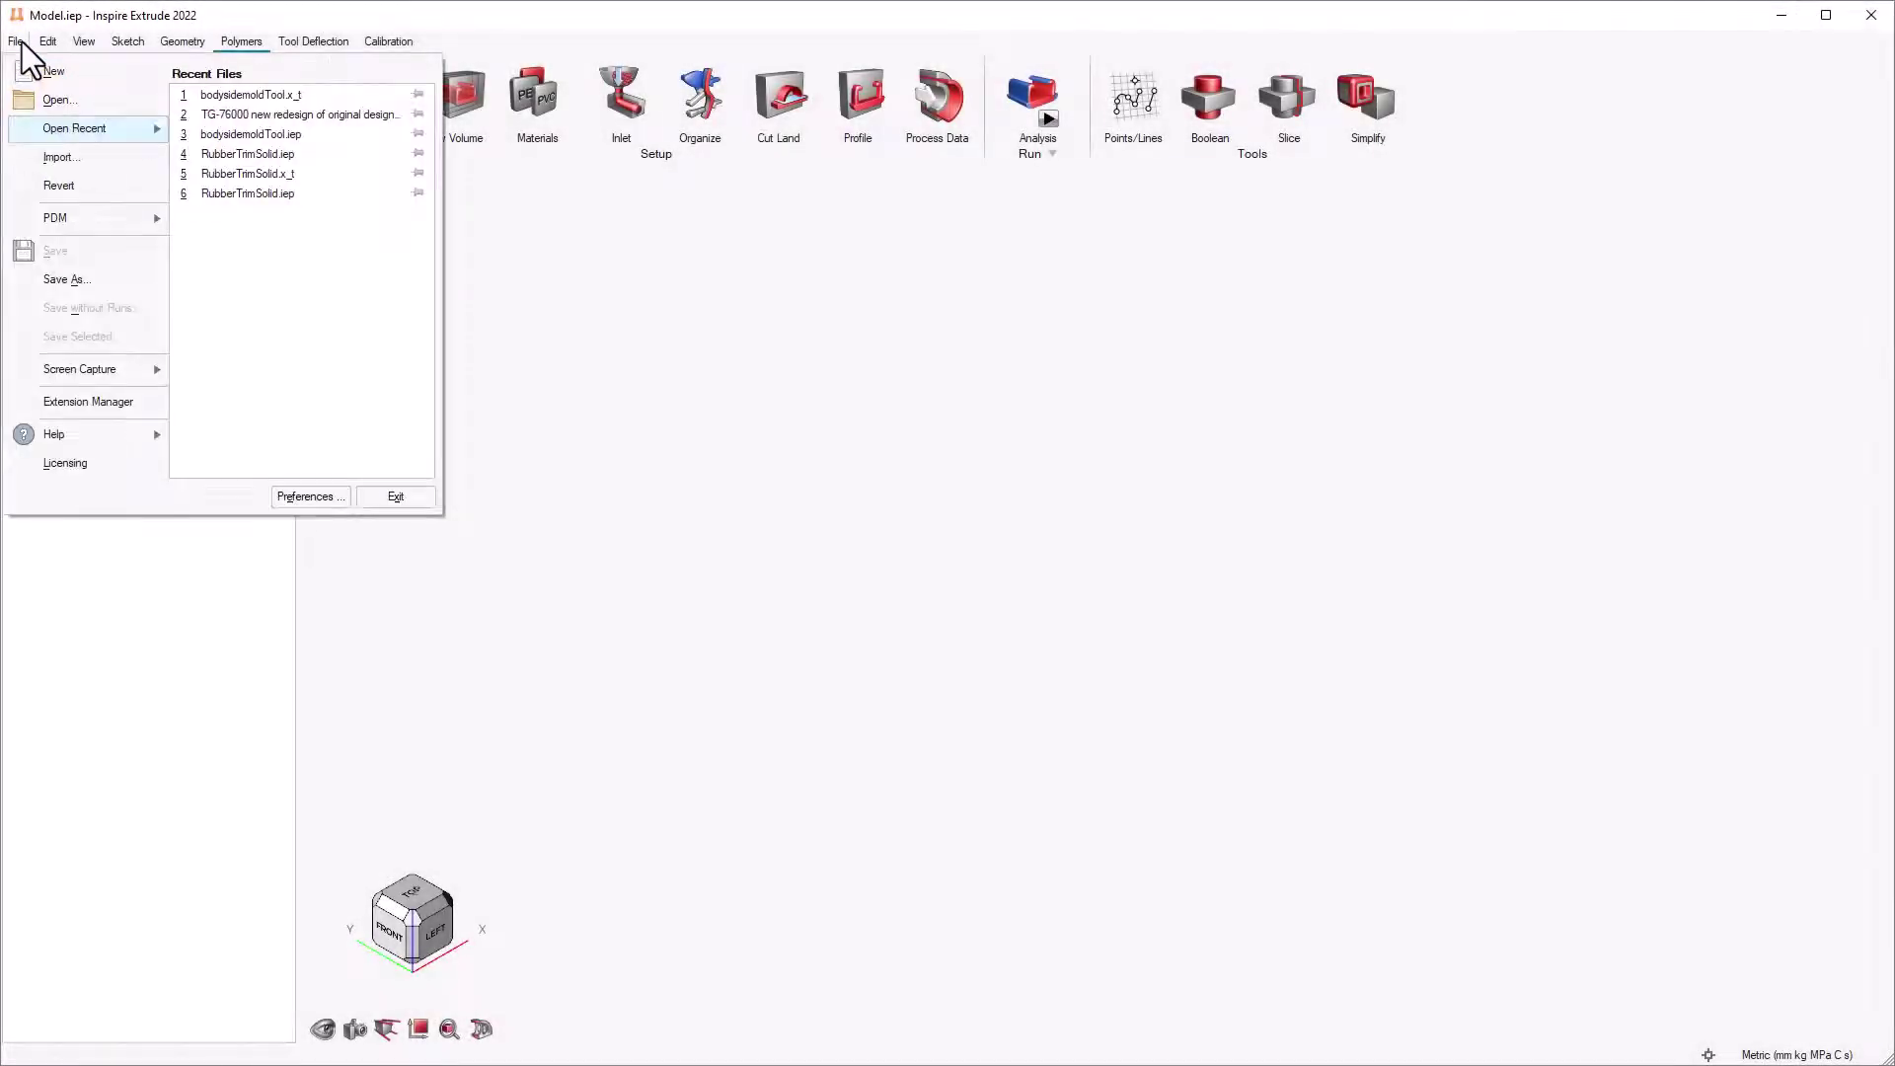
click(71, 99)
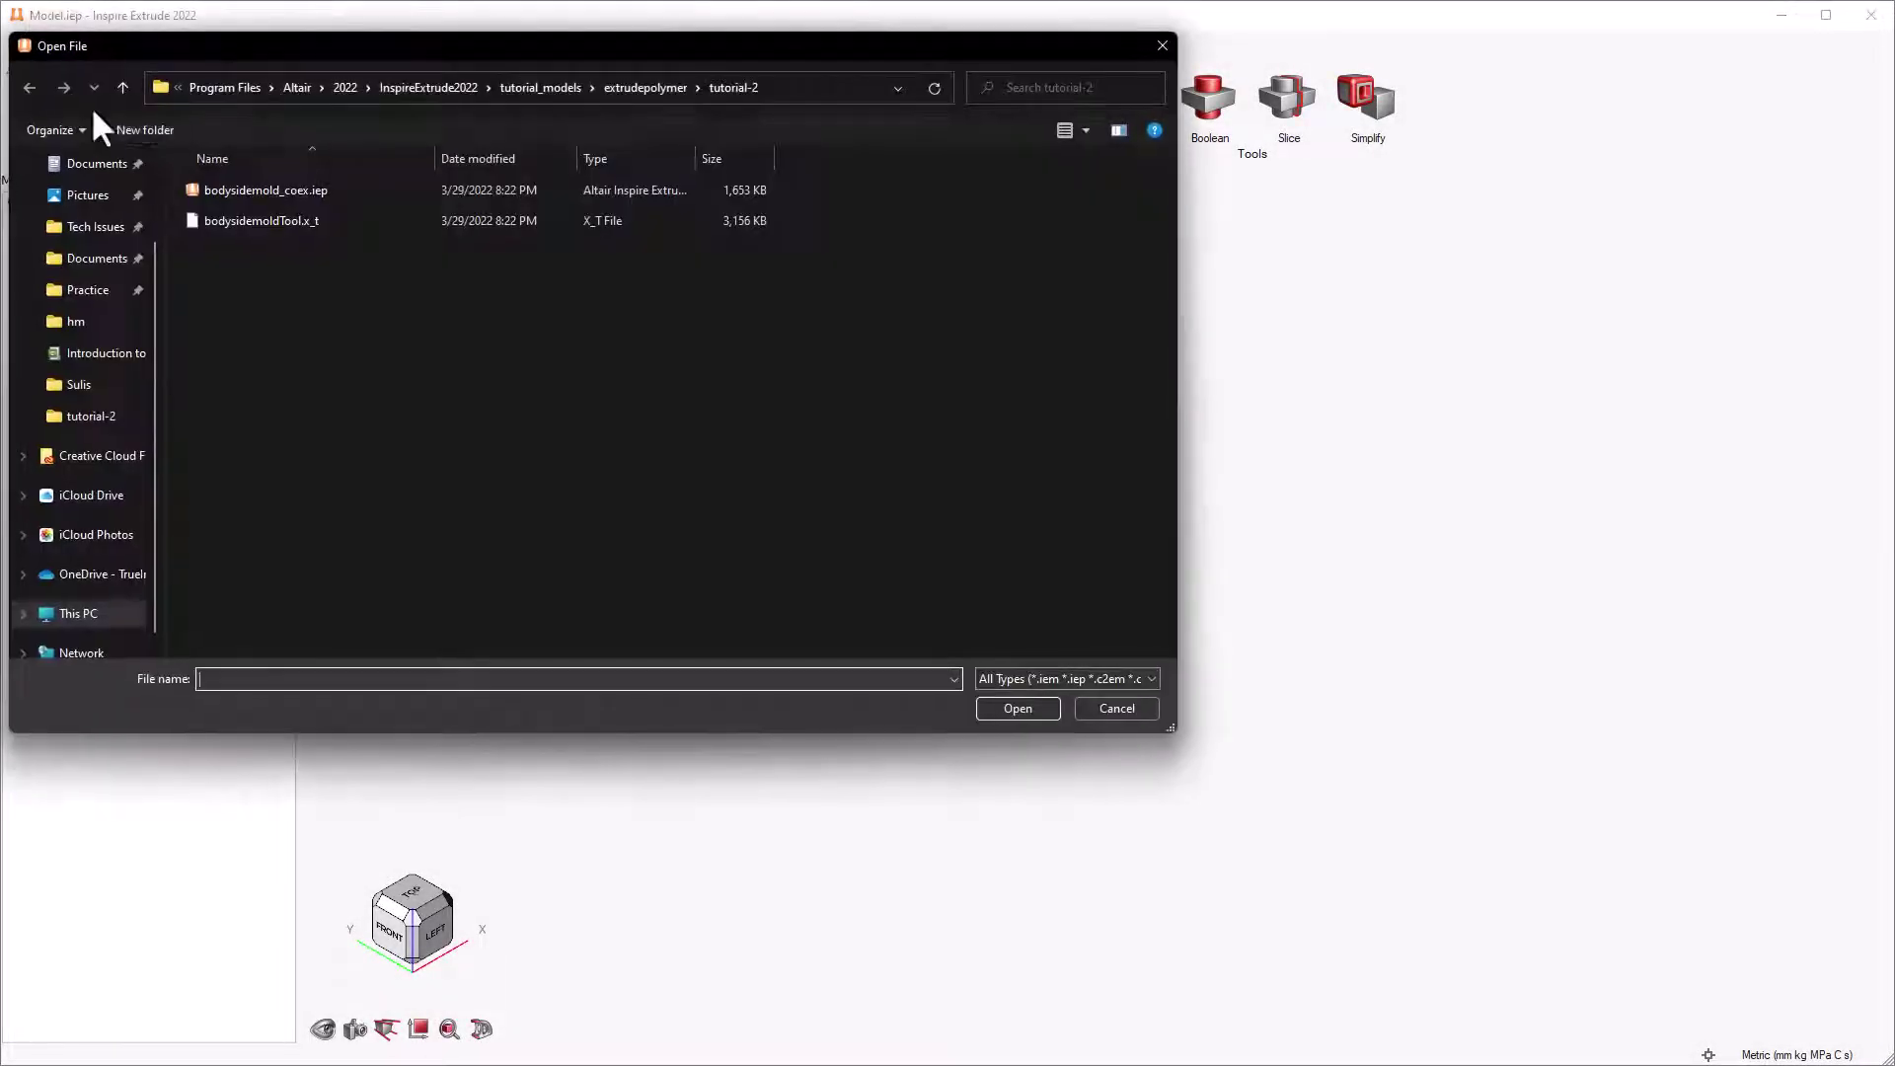
double_click(256, 219)
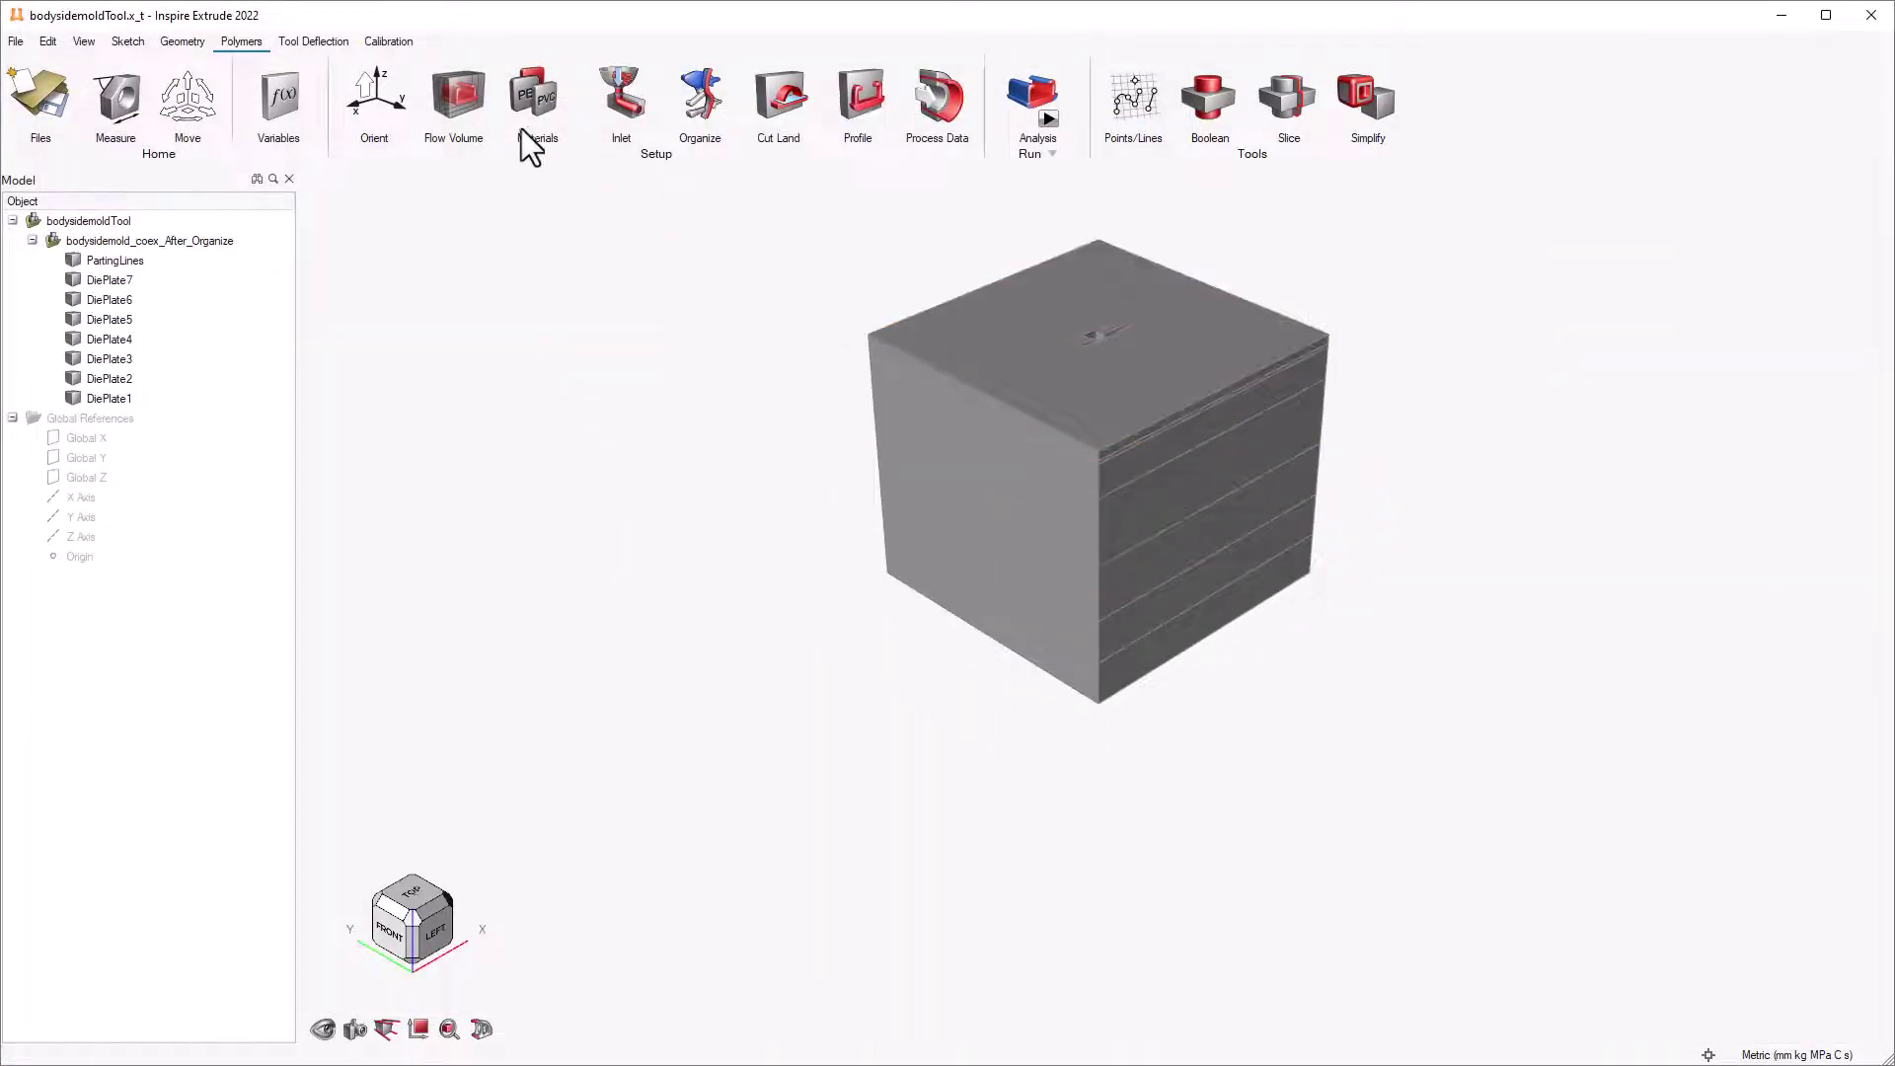
Extract the flow volume from all the stacked die plates
click(990, 317)
click(446, 90)
drag(833, 264, 1431, 732)
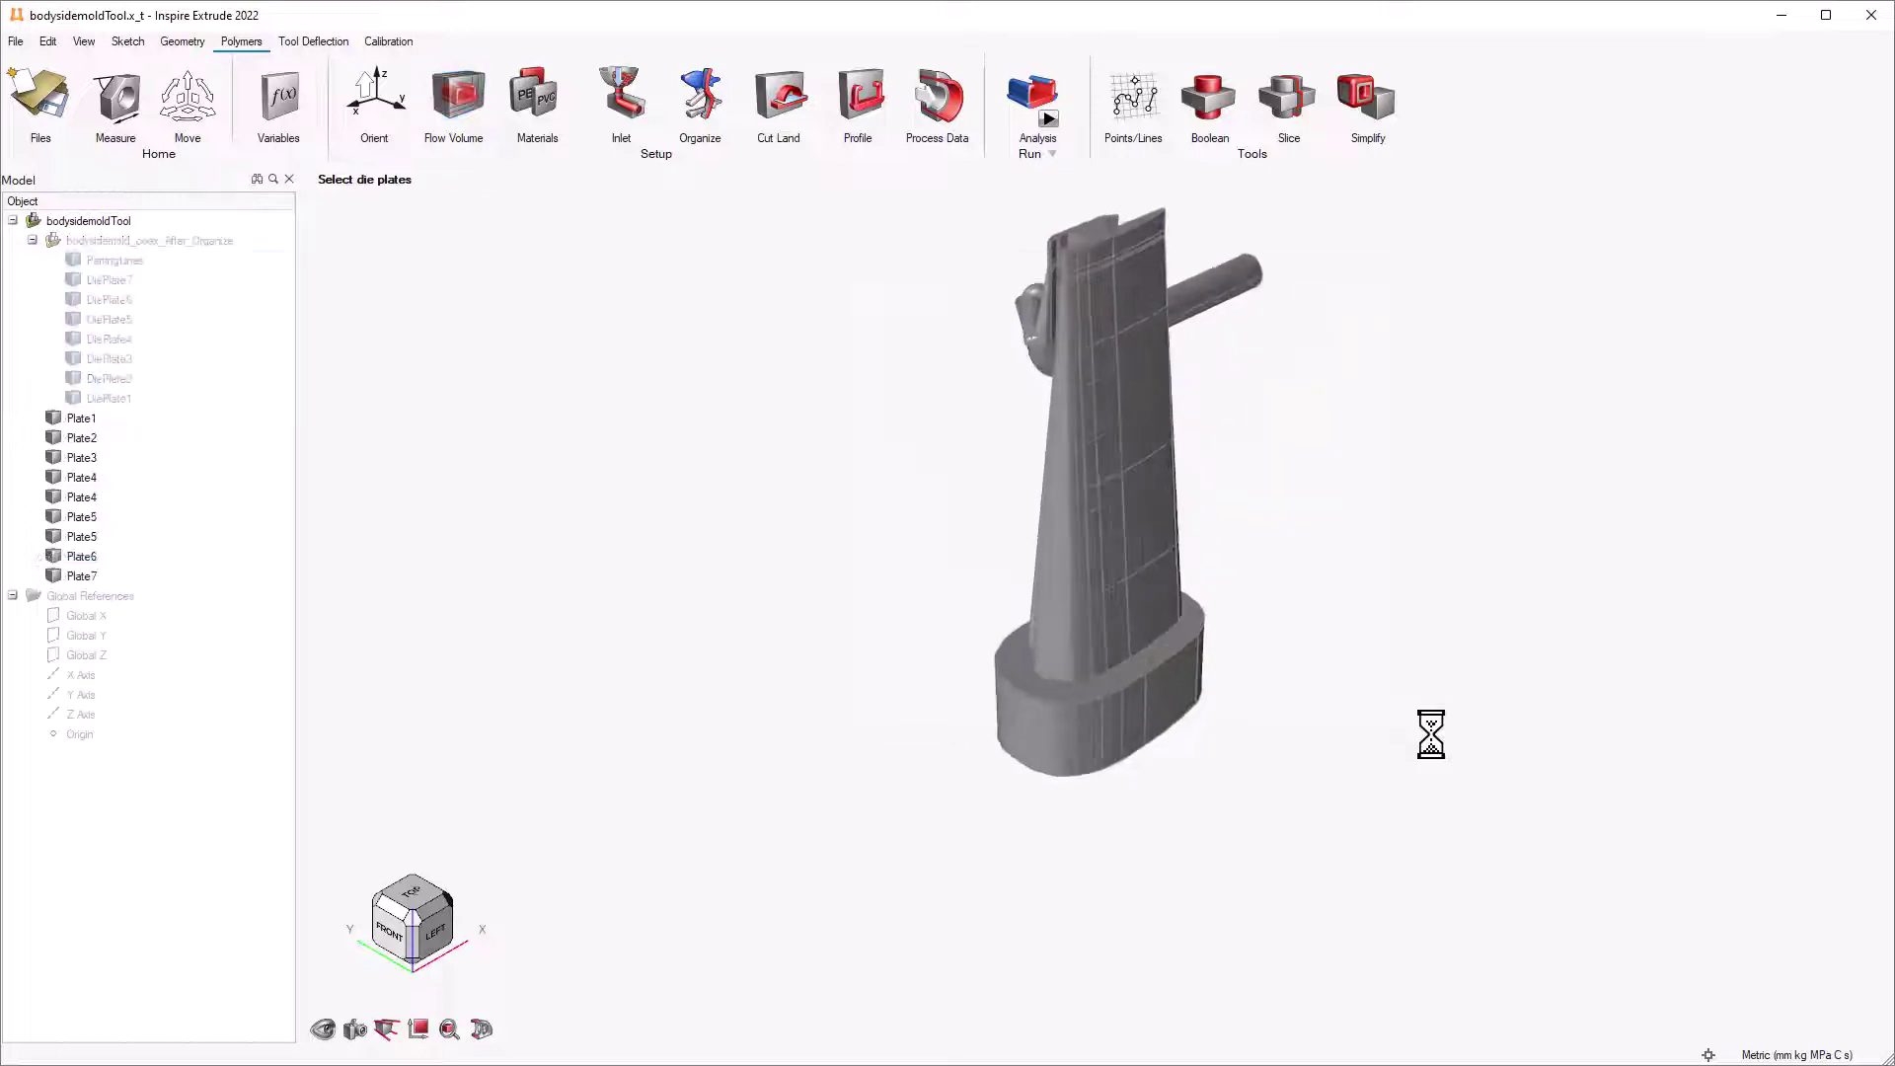
Add the polymer EXXON_PAXON_AB50_003 from the material database to the selected materials
middle_drag(1205, 389, 1198, 473)
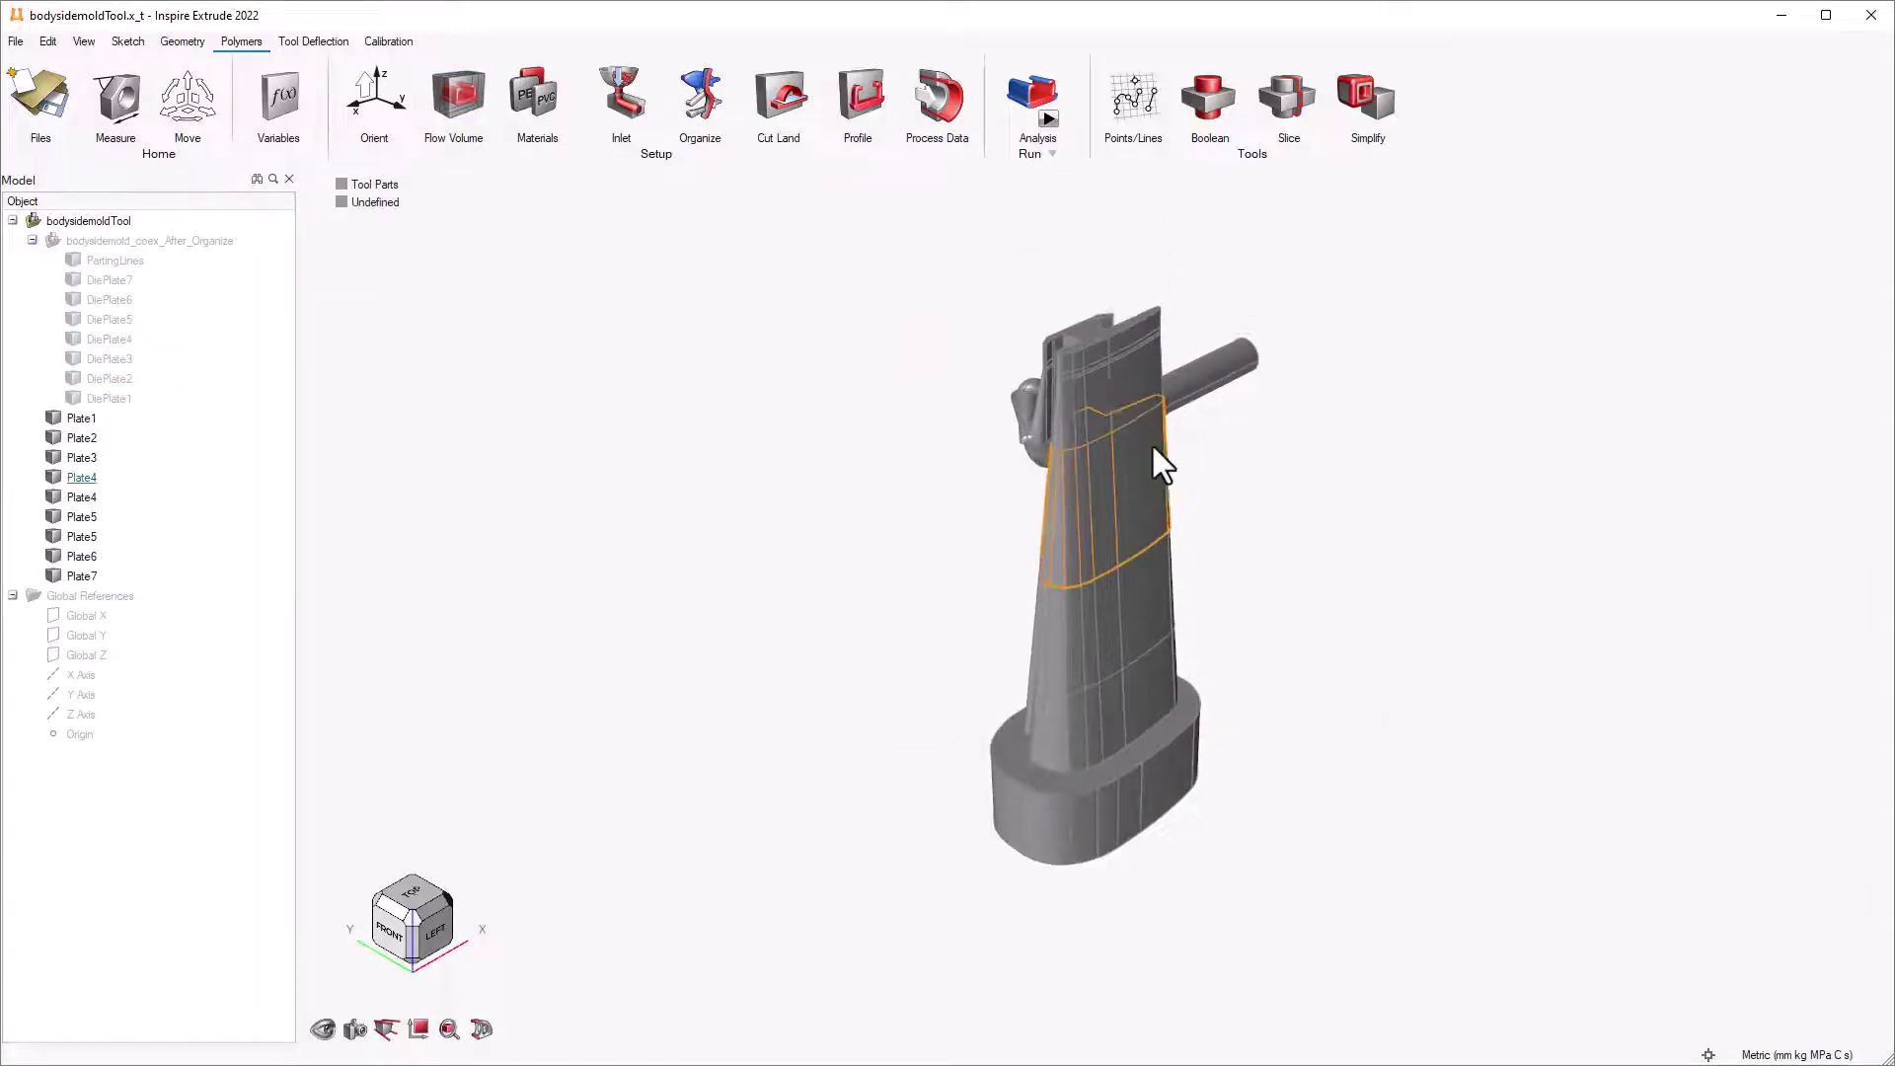
scroll(1151, 440, up, 3)
click(535, 93)
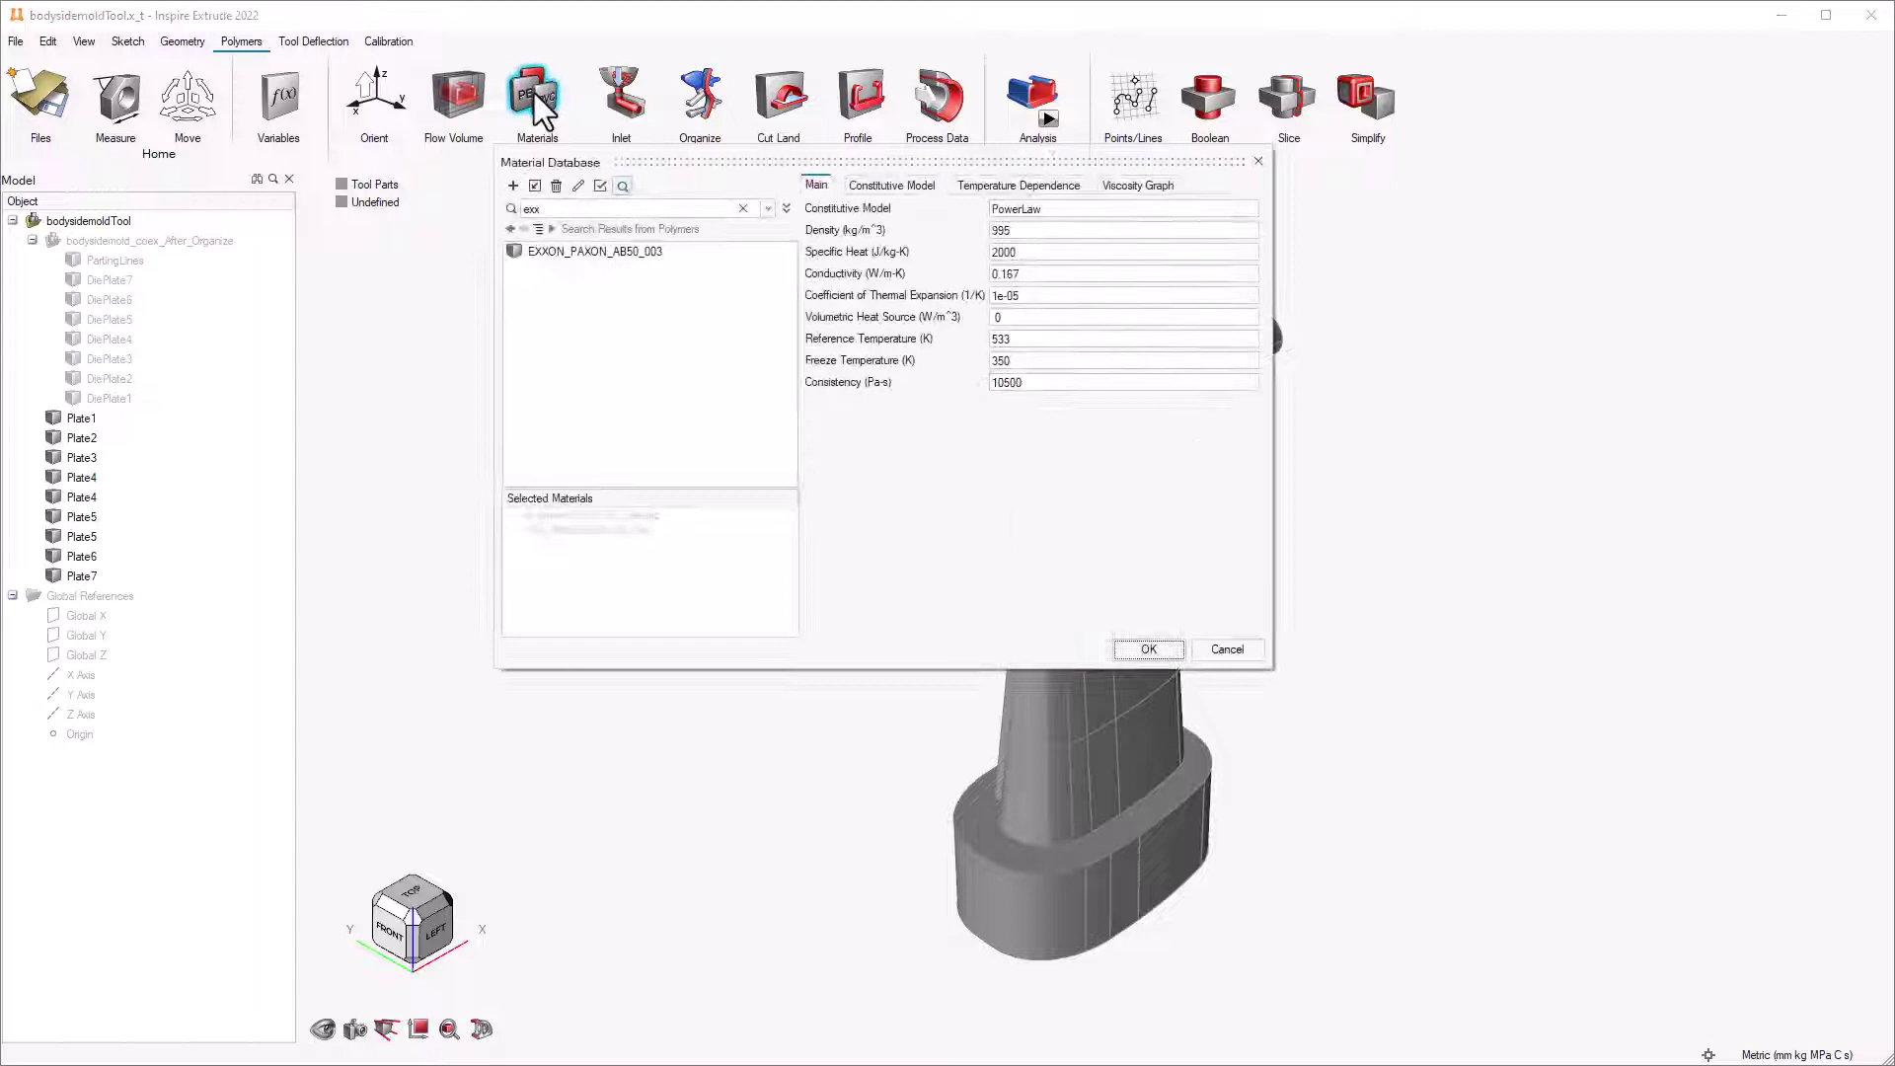
click(571, 251)
right_click(571, 250)
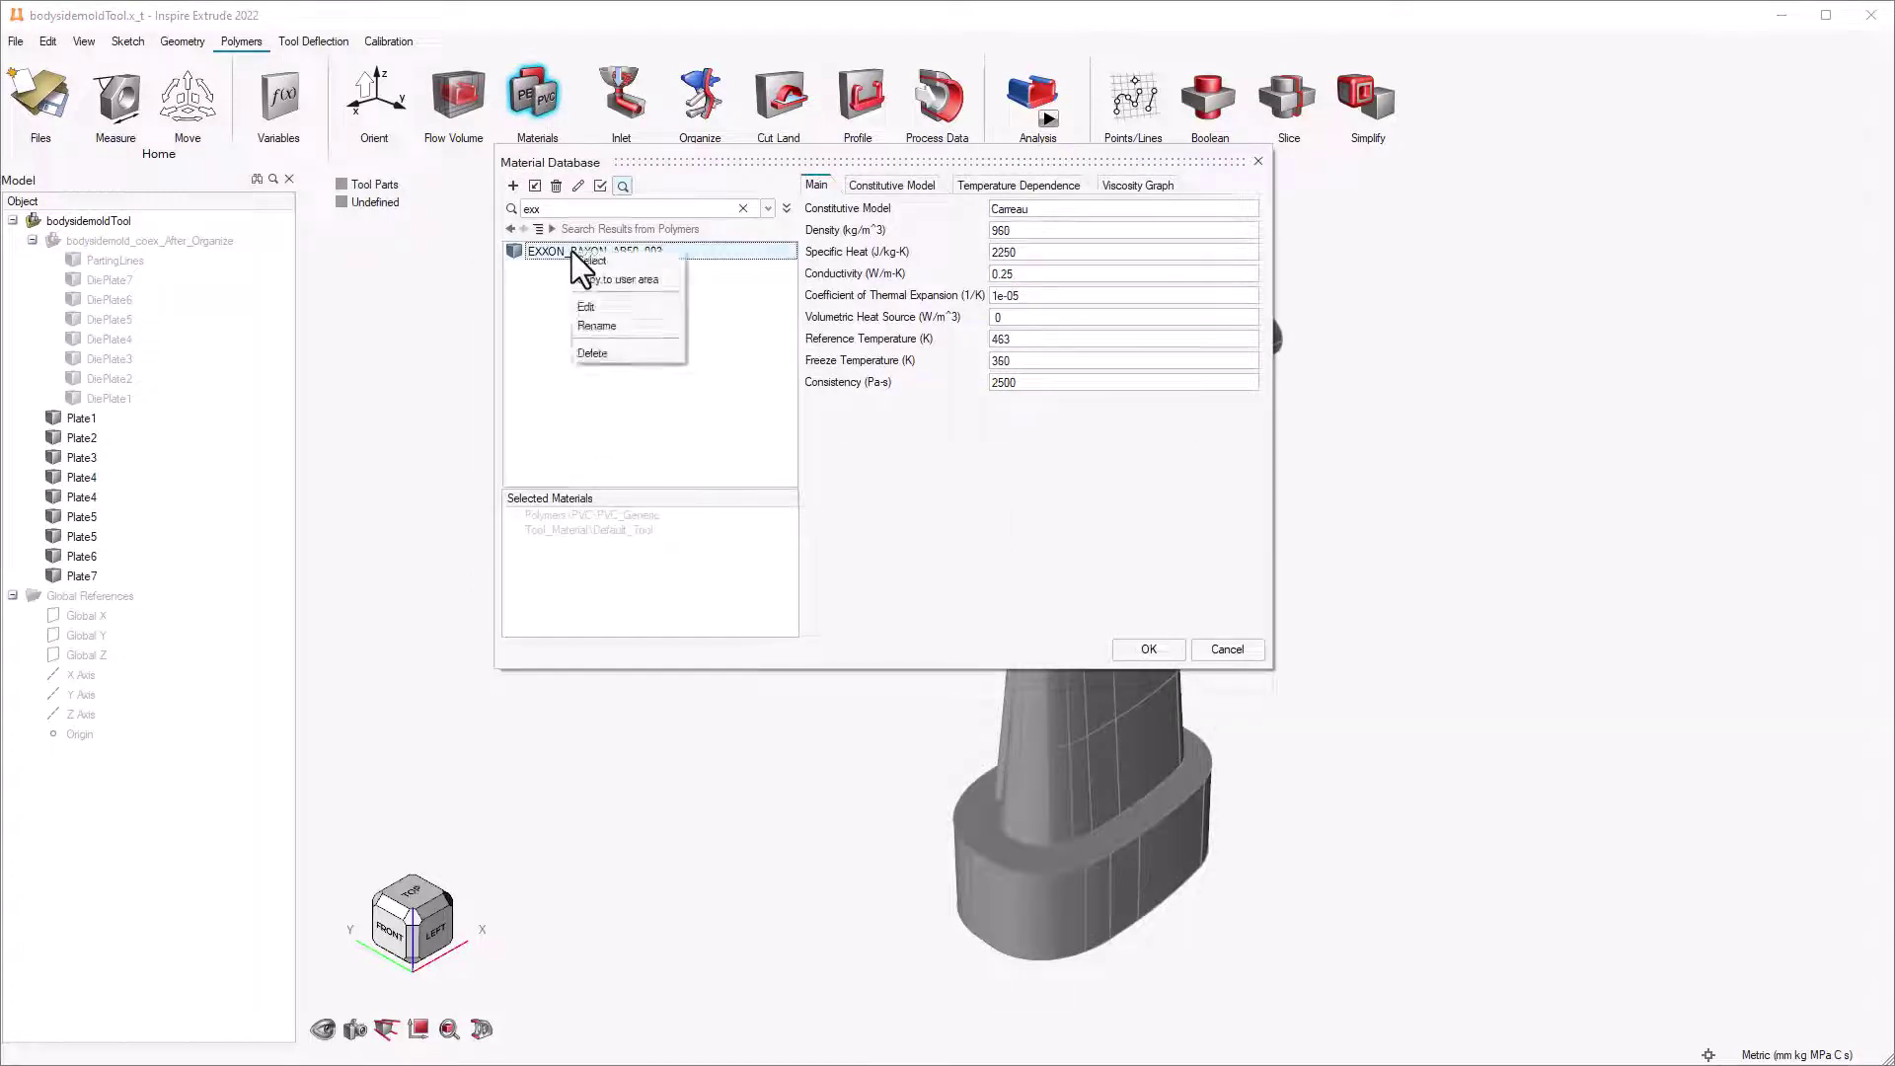
click(612, 259)
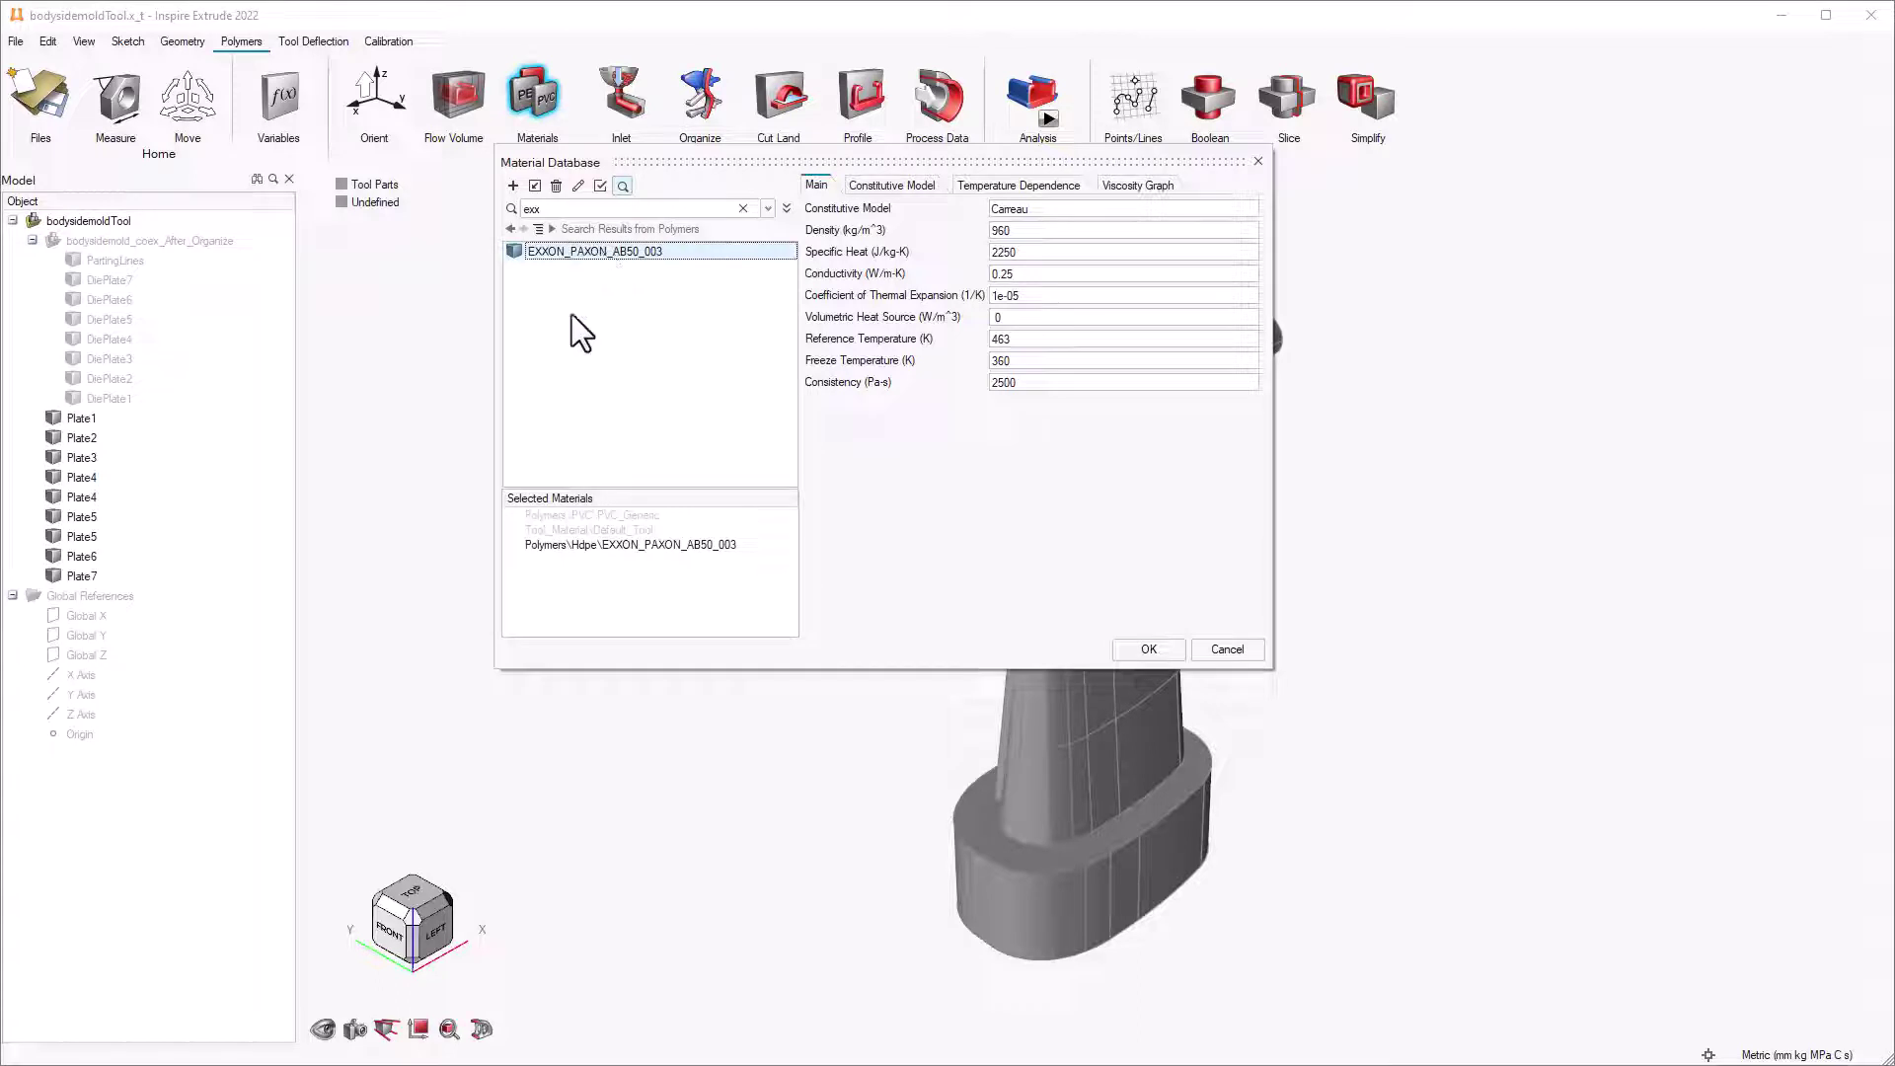
Search the material database for "hf" and add HF_PC_LEXAN_GE to the selected materials
click(558, 208)
key(BackSpace)
key(BackSpace)
key(BackSpace)
text(hf)
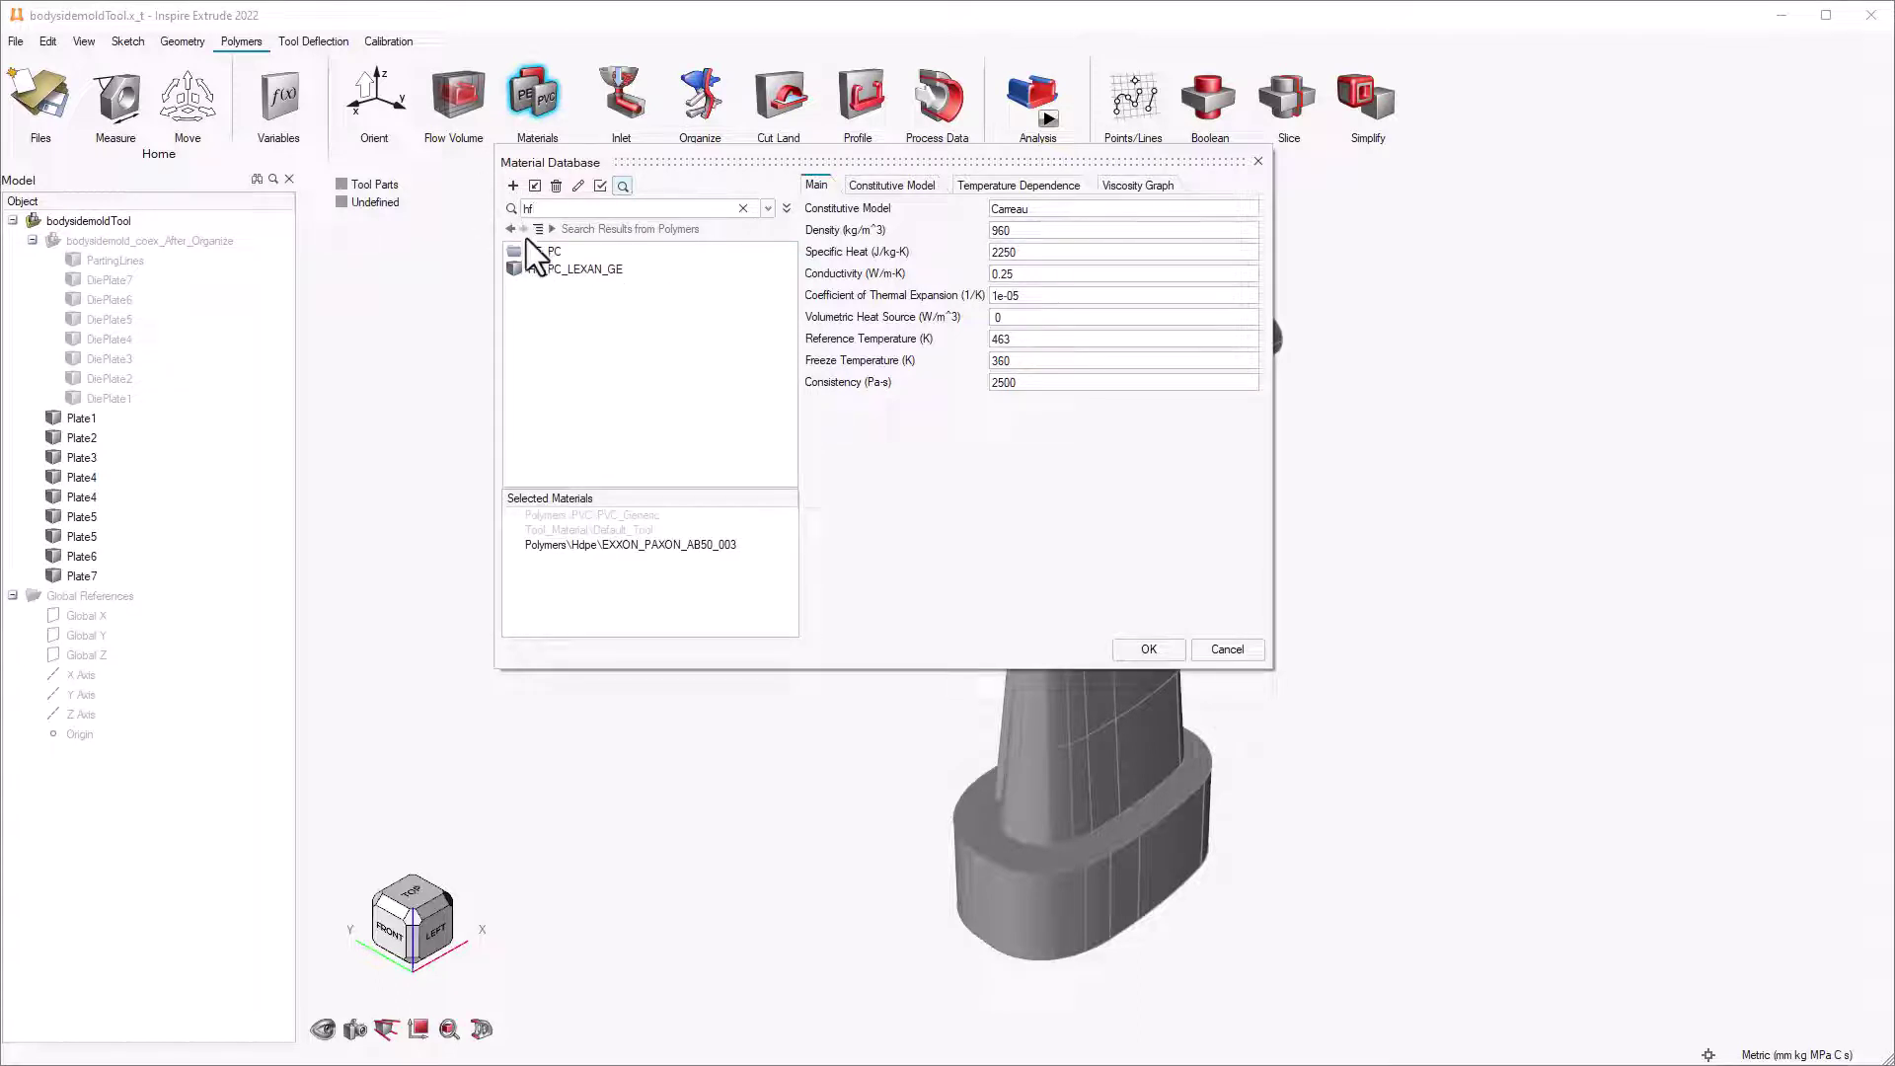
right_click(557, 264)
click(581, 273)
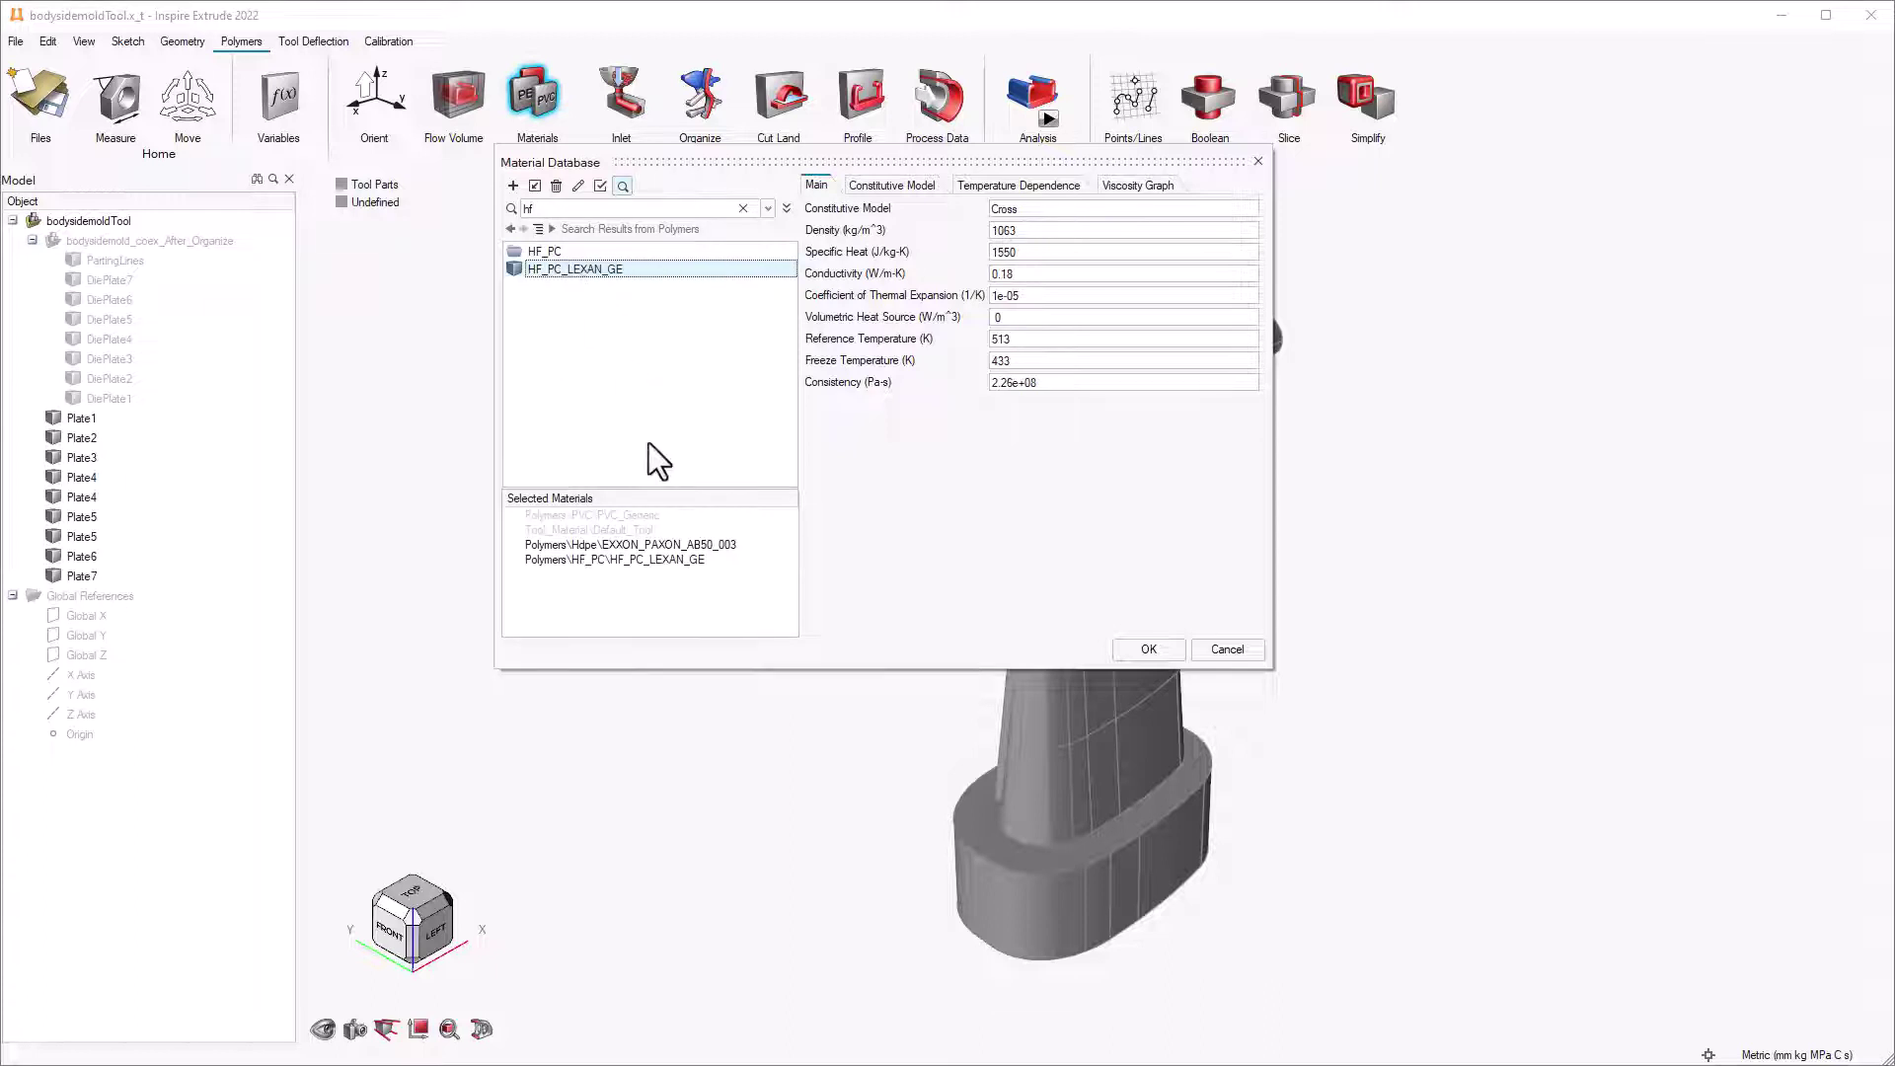
Remove PVC_Generic and Default_Tool from the selected materials and accept the material selection
click(624, 515)
right_click(624, 517)
click(656, 527)
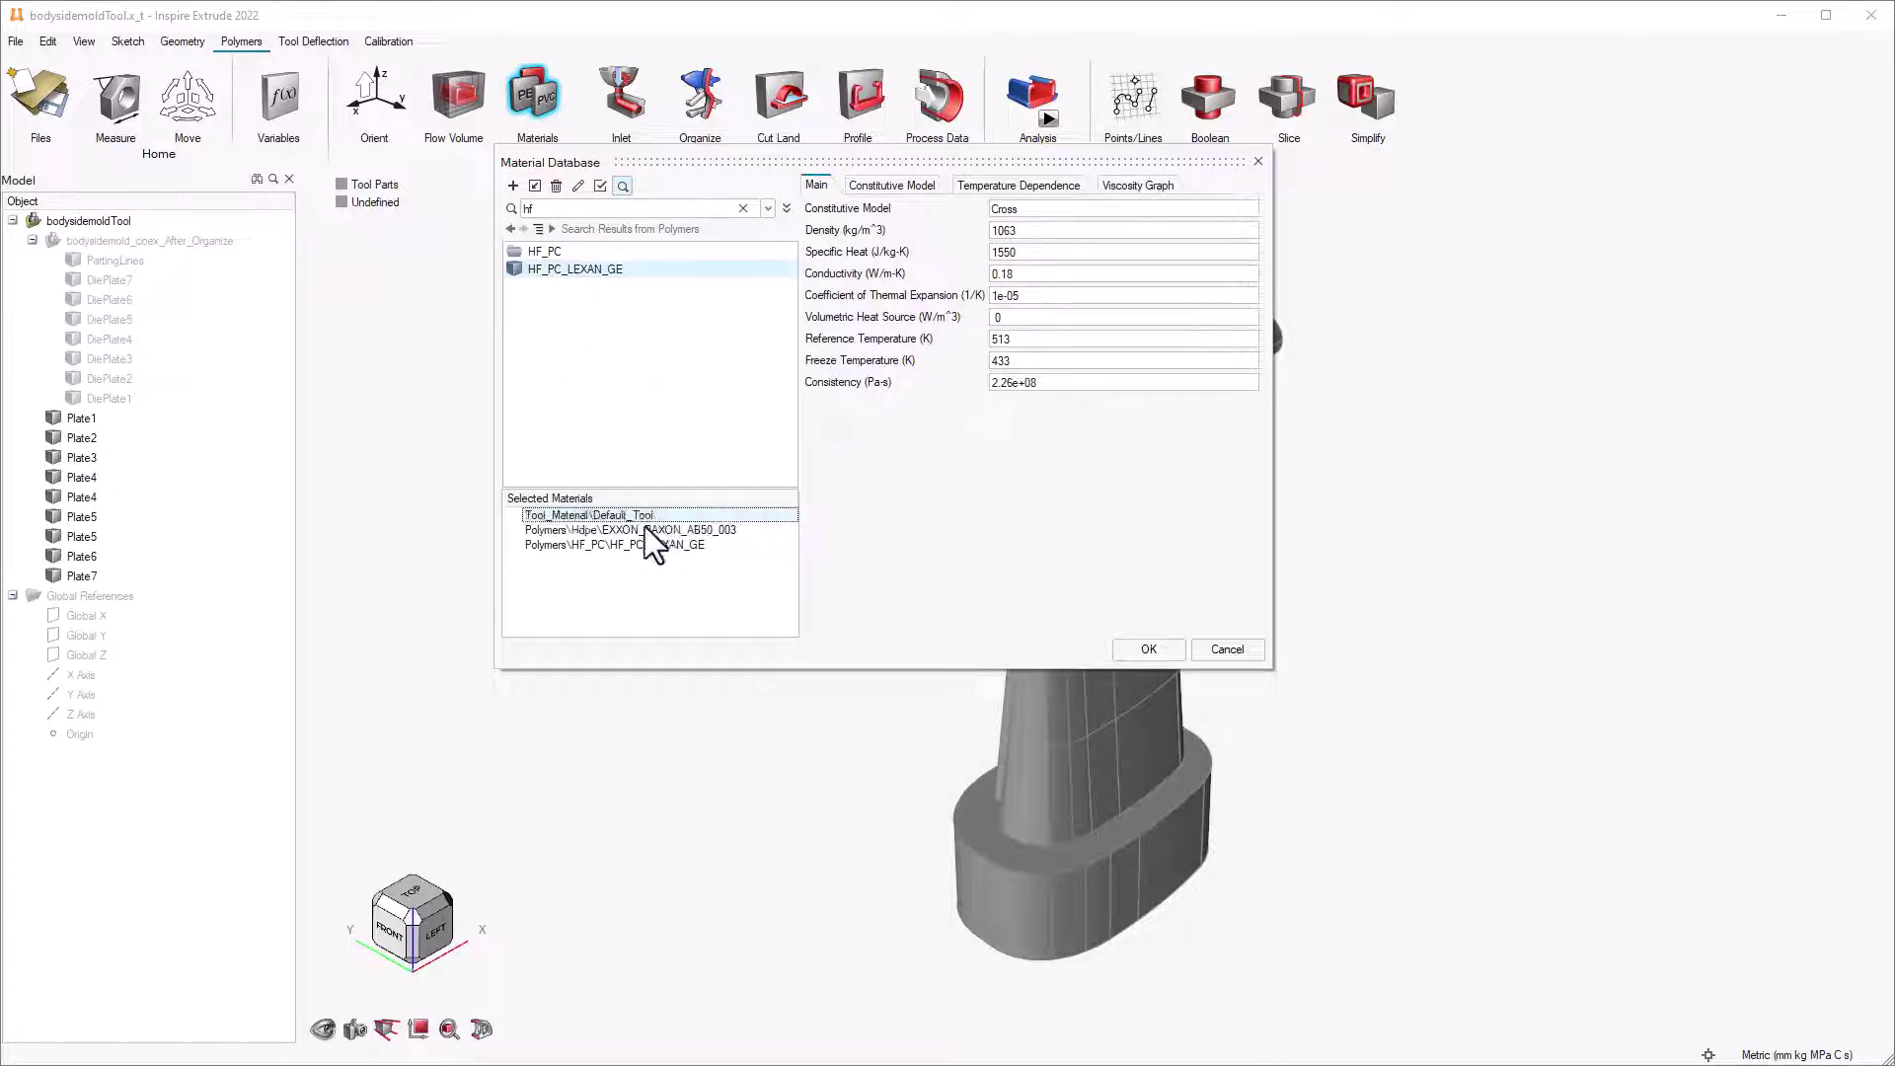
right_click(640, 514)
click(661, 517)
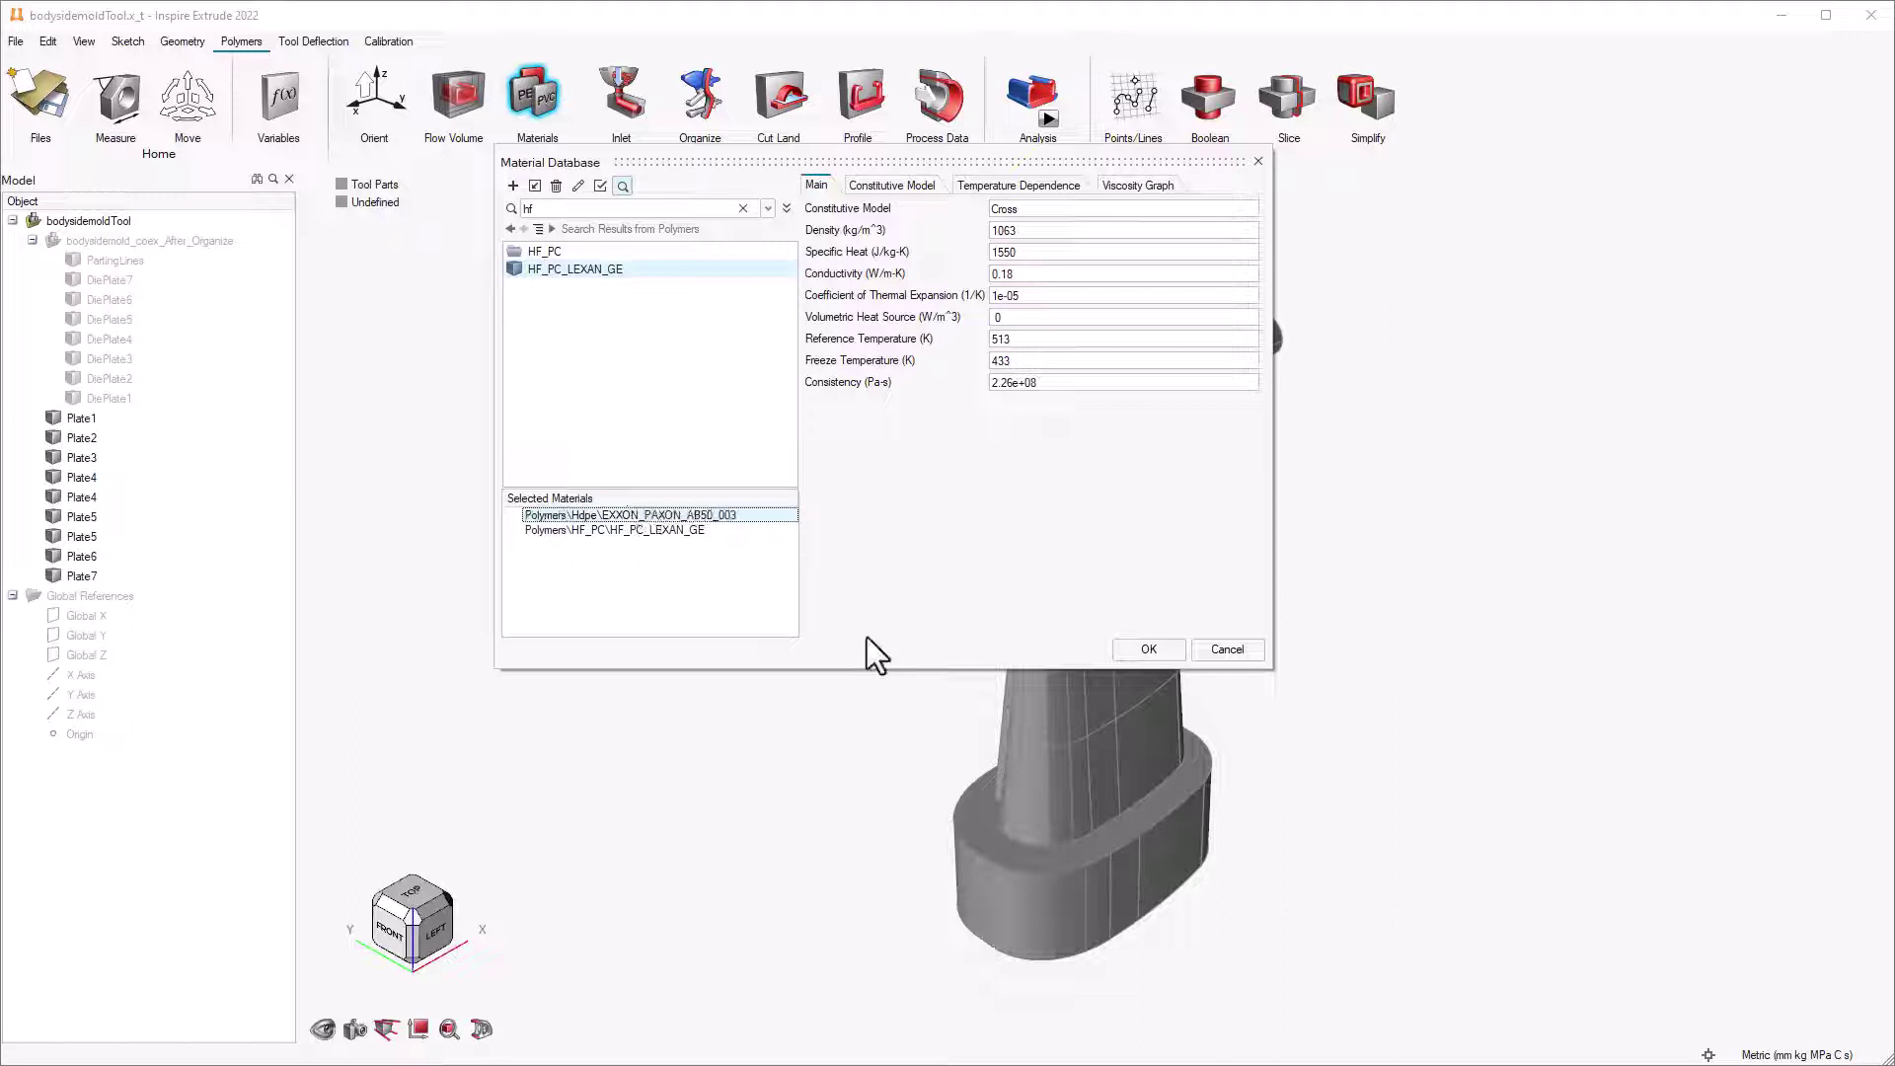
click(1149, 648)
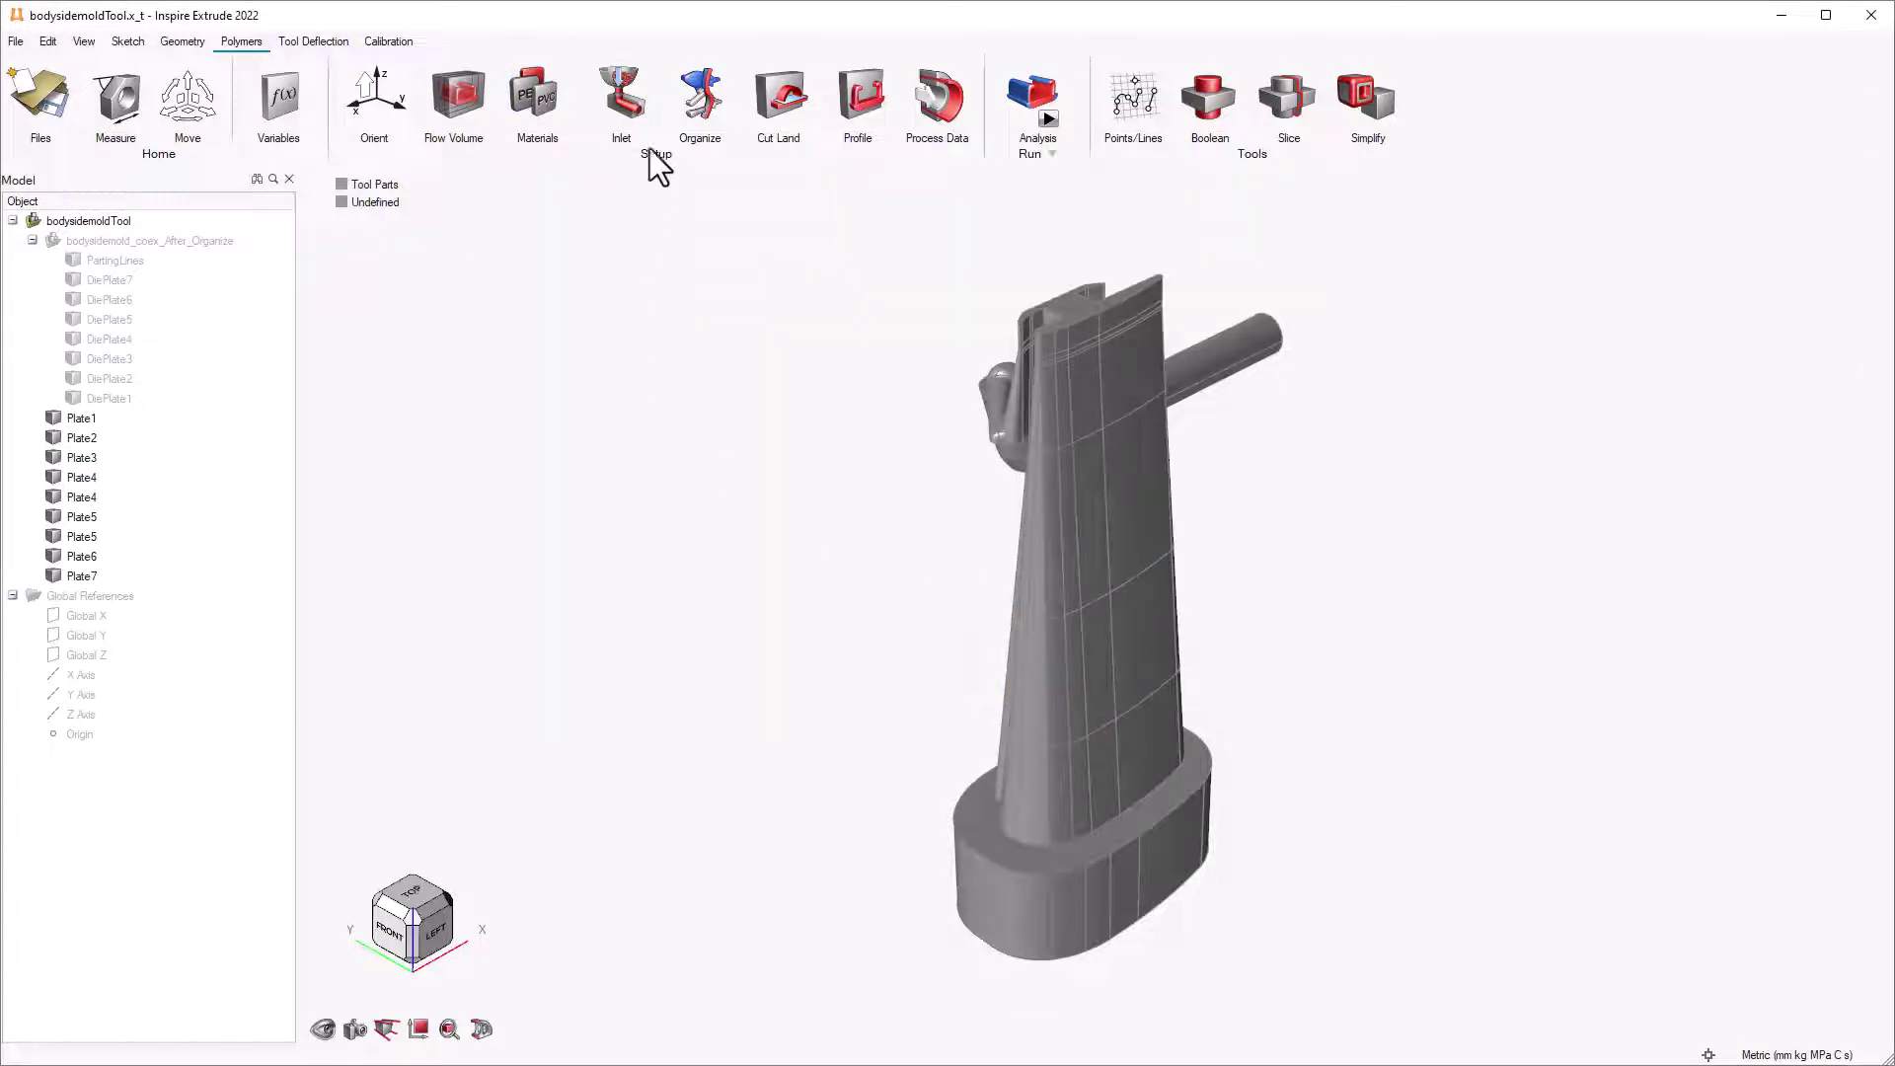
Create an inlet on the bottom face of the wide base with HF_PC_LEXAN_GE at 210 C and 3.620 mm/sec
click(620, 94)
right_drag(992, 846, 1047, 583)
click(998, 689)
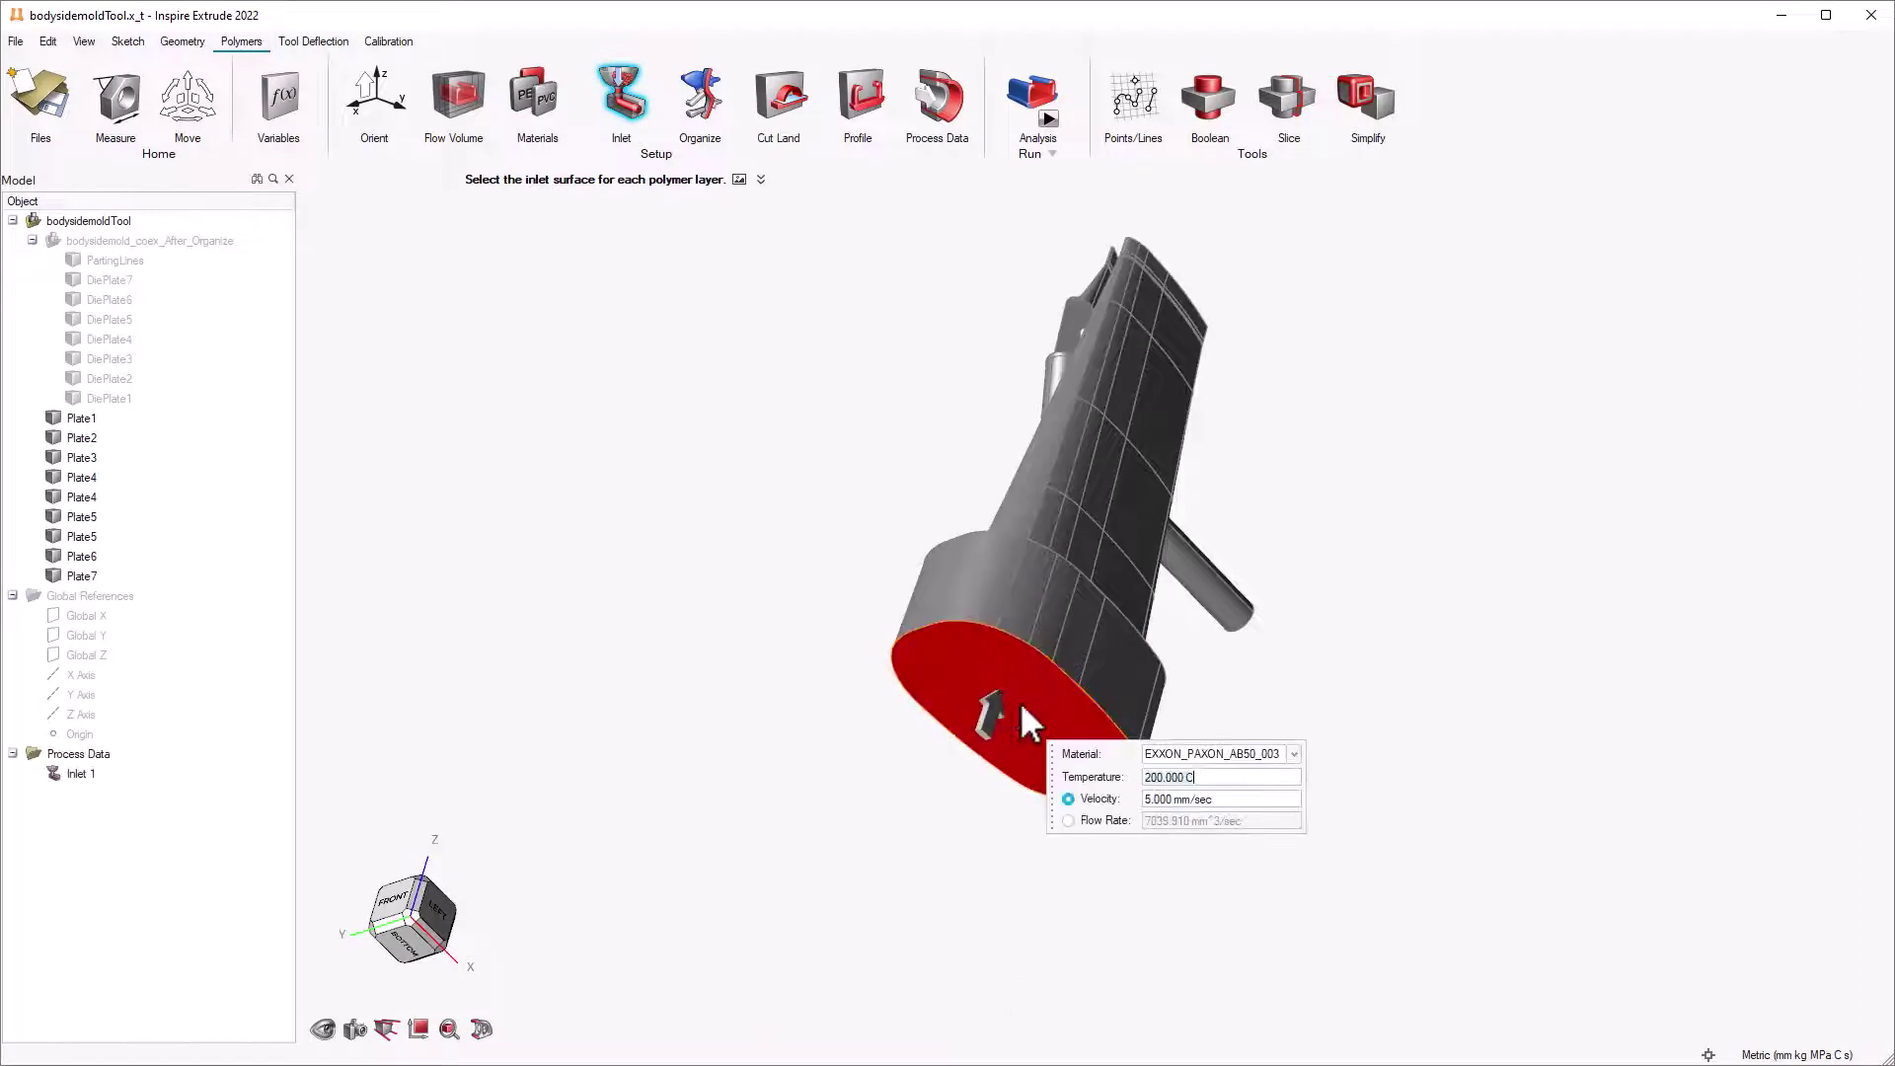
click(1291, 755)
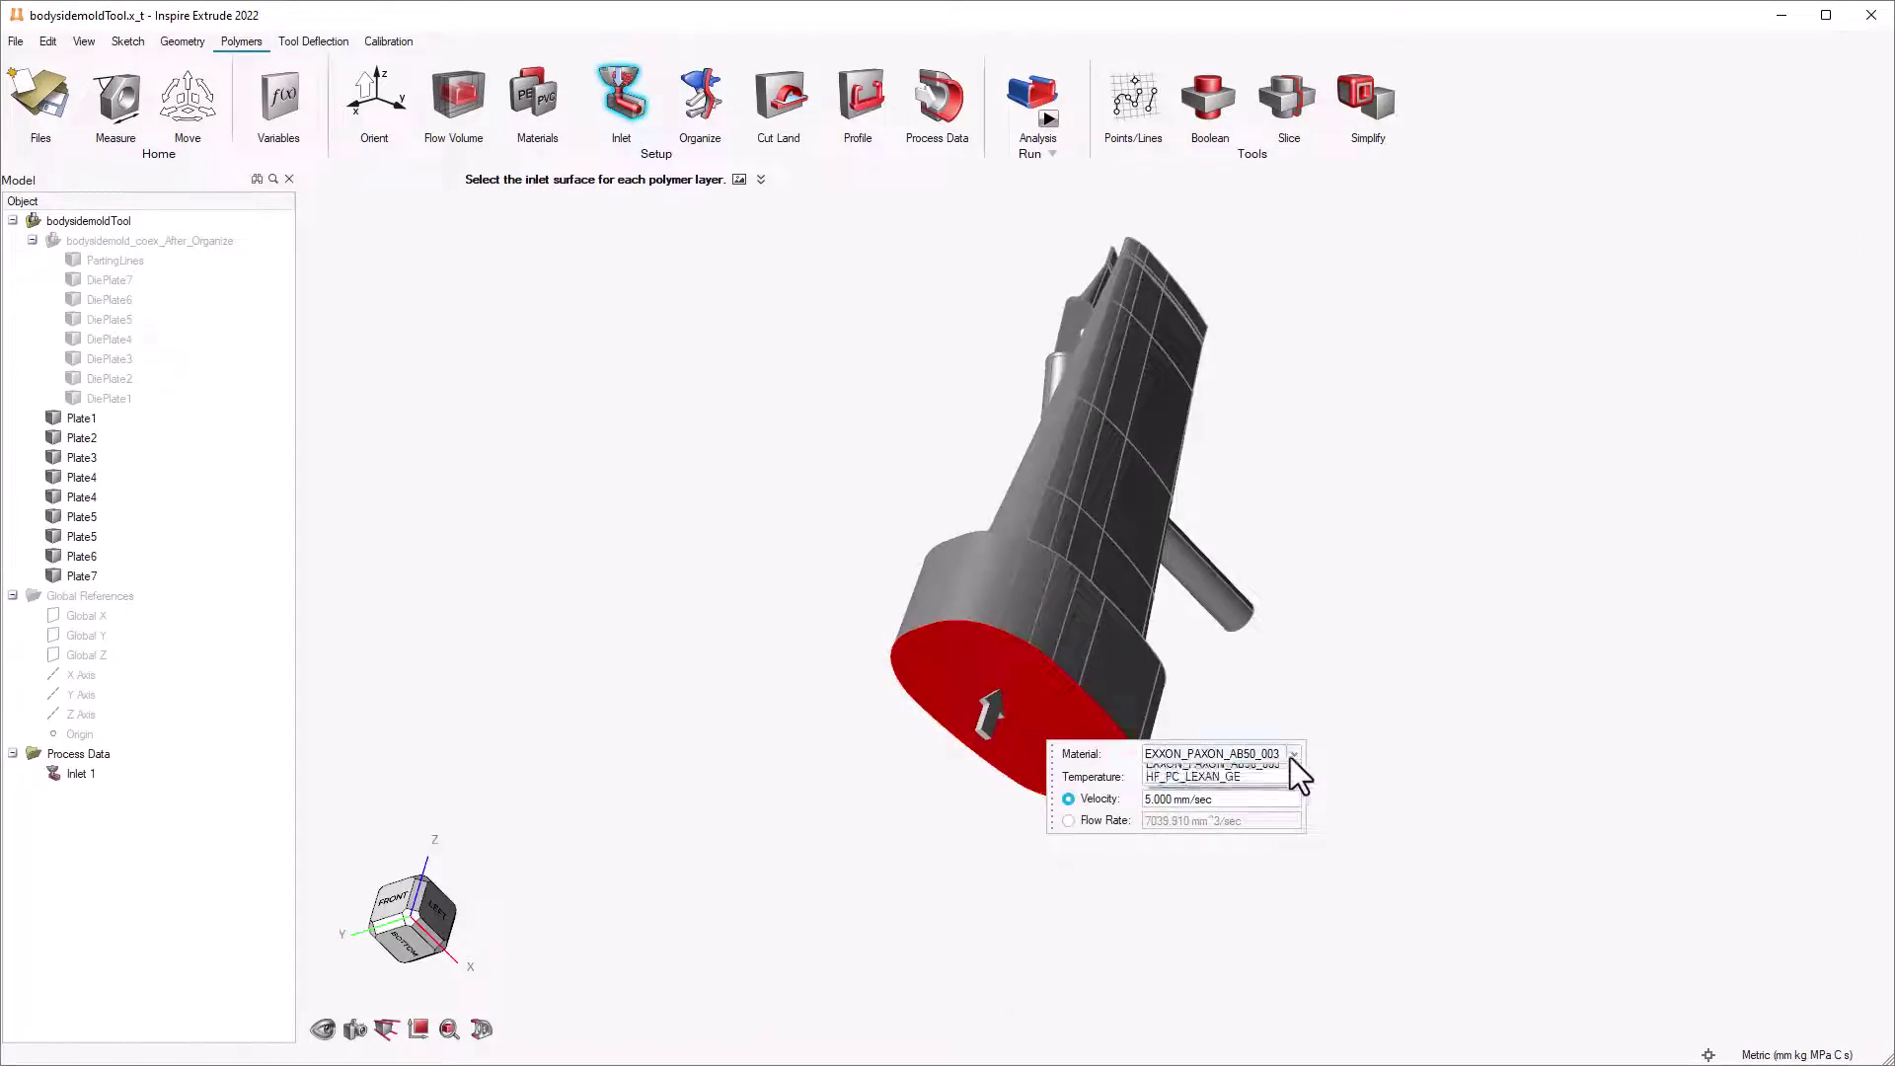
click(1242, 782)
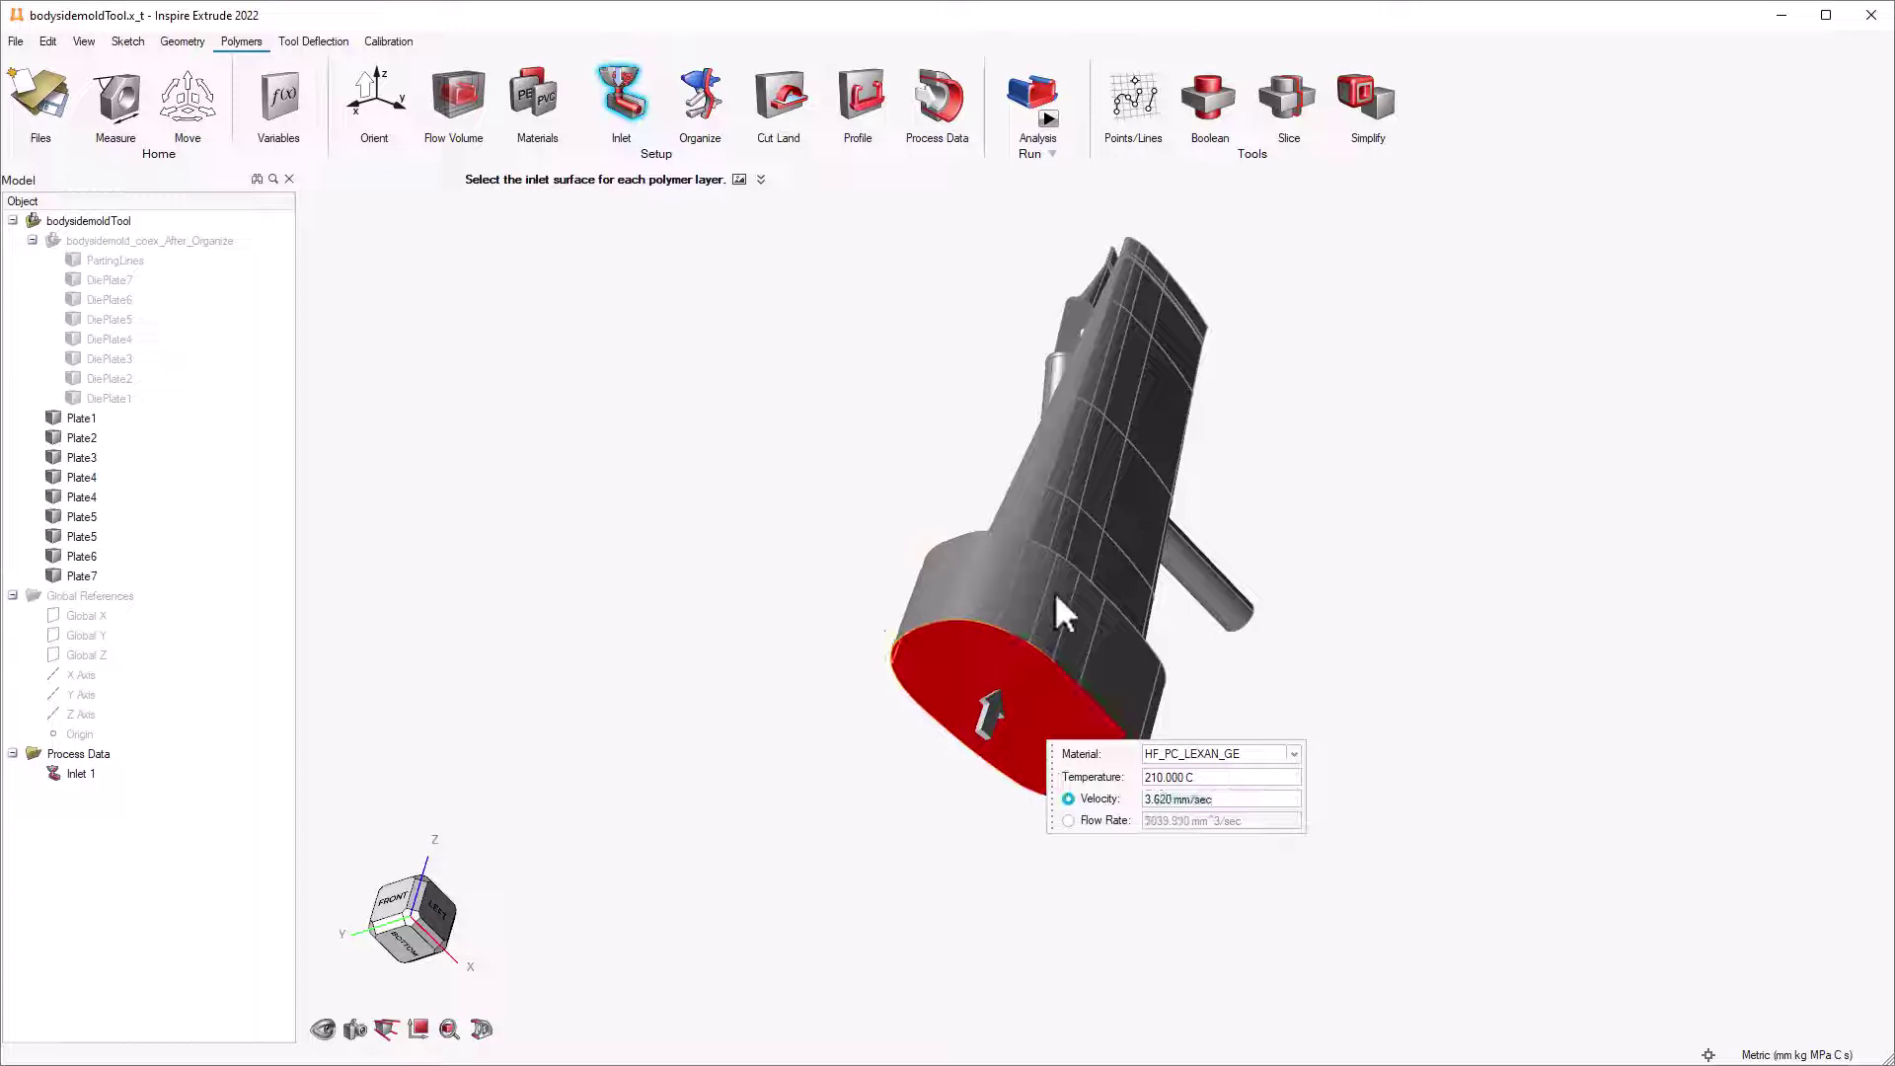
Create a second inlet on the end face of the side pipe with EXXON_PAXON_AB50_003 at 125 C
right_drag(1057, 613, 1545, 627)
click(1539, 614)
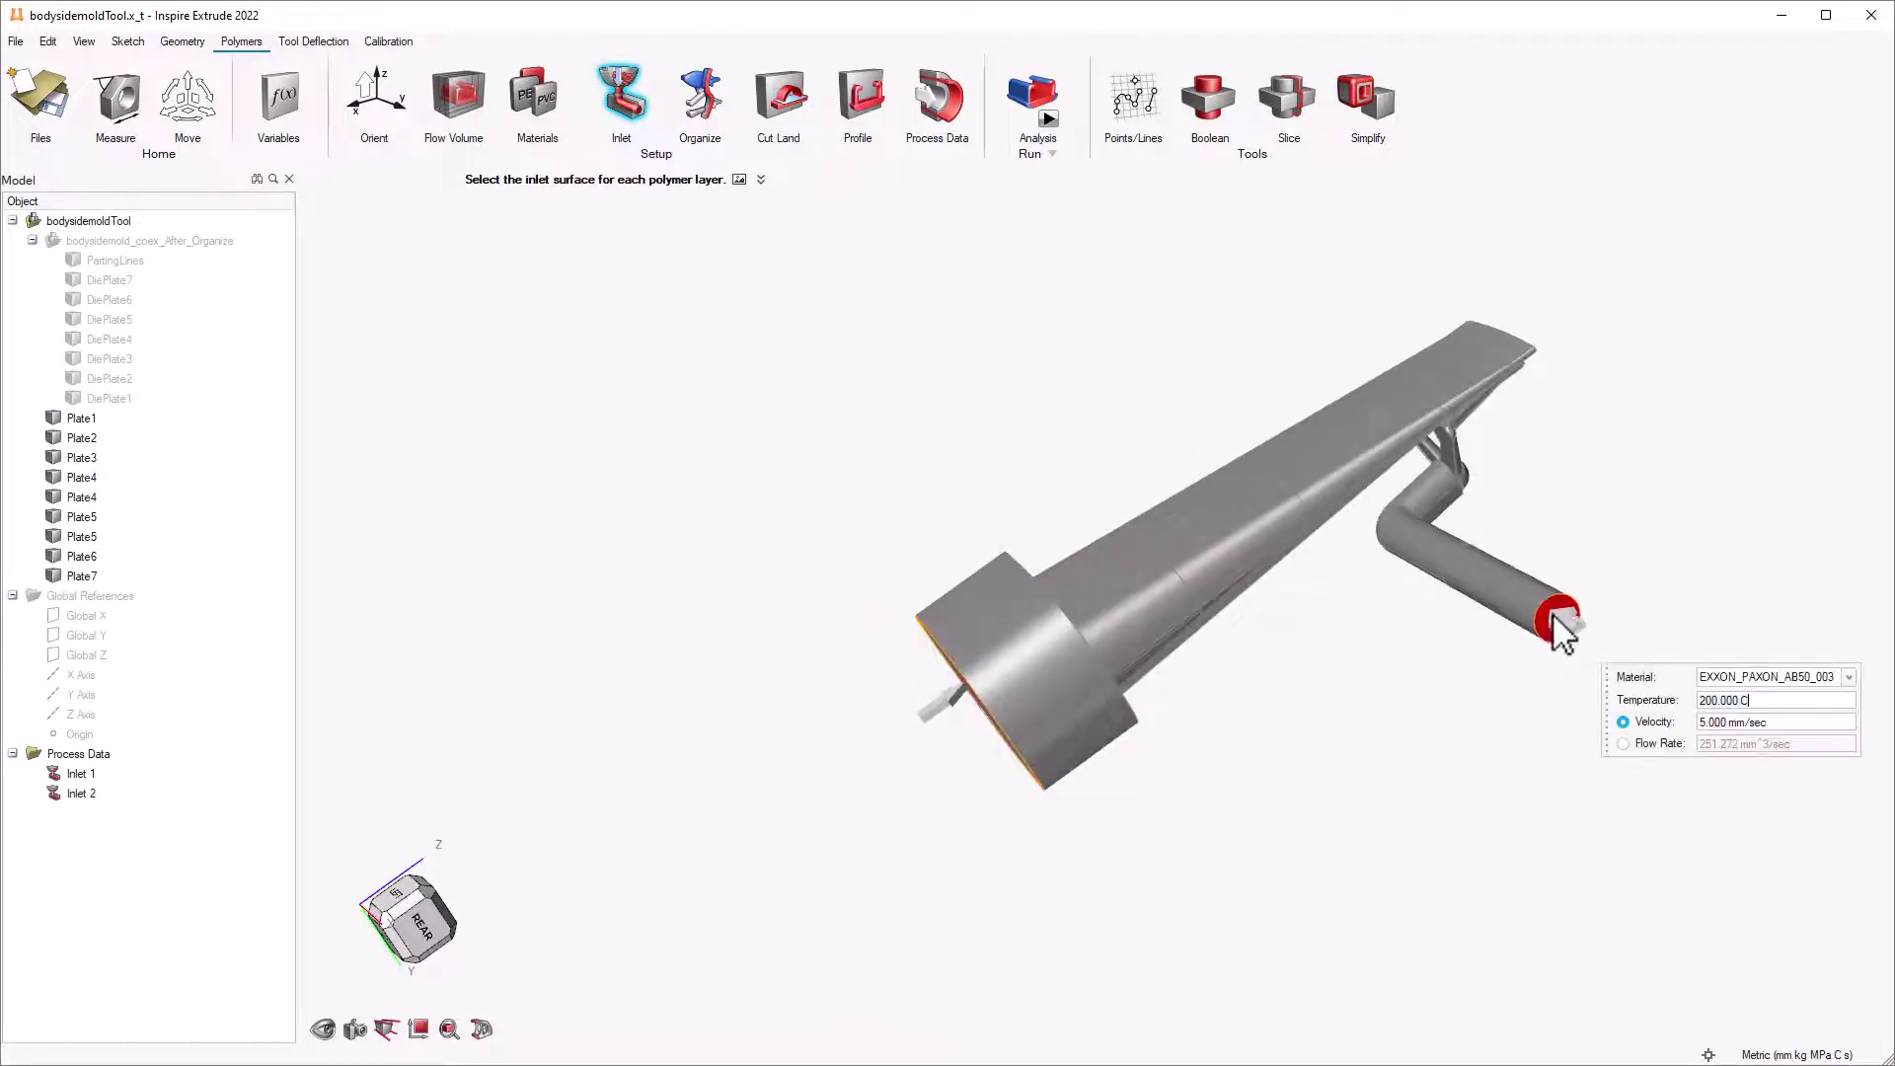
click(1770, 699)
text(125)
Organize the flow volume plates into Layer-1 and Layer-2 and check the layer assignment around the die exit
click(703, 104)
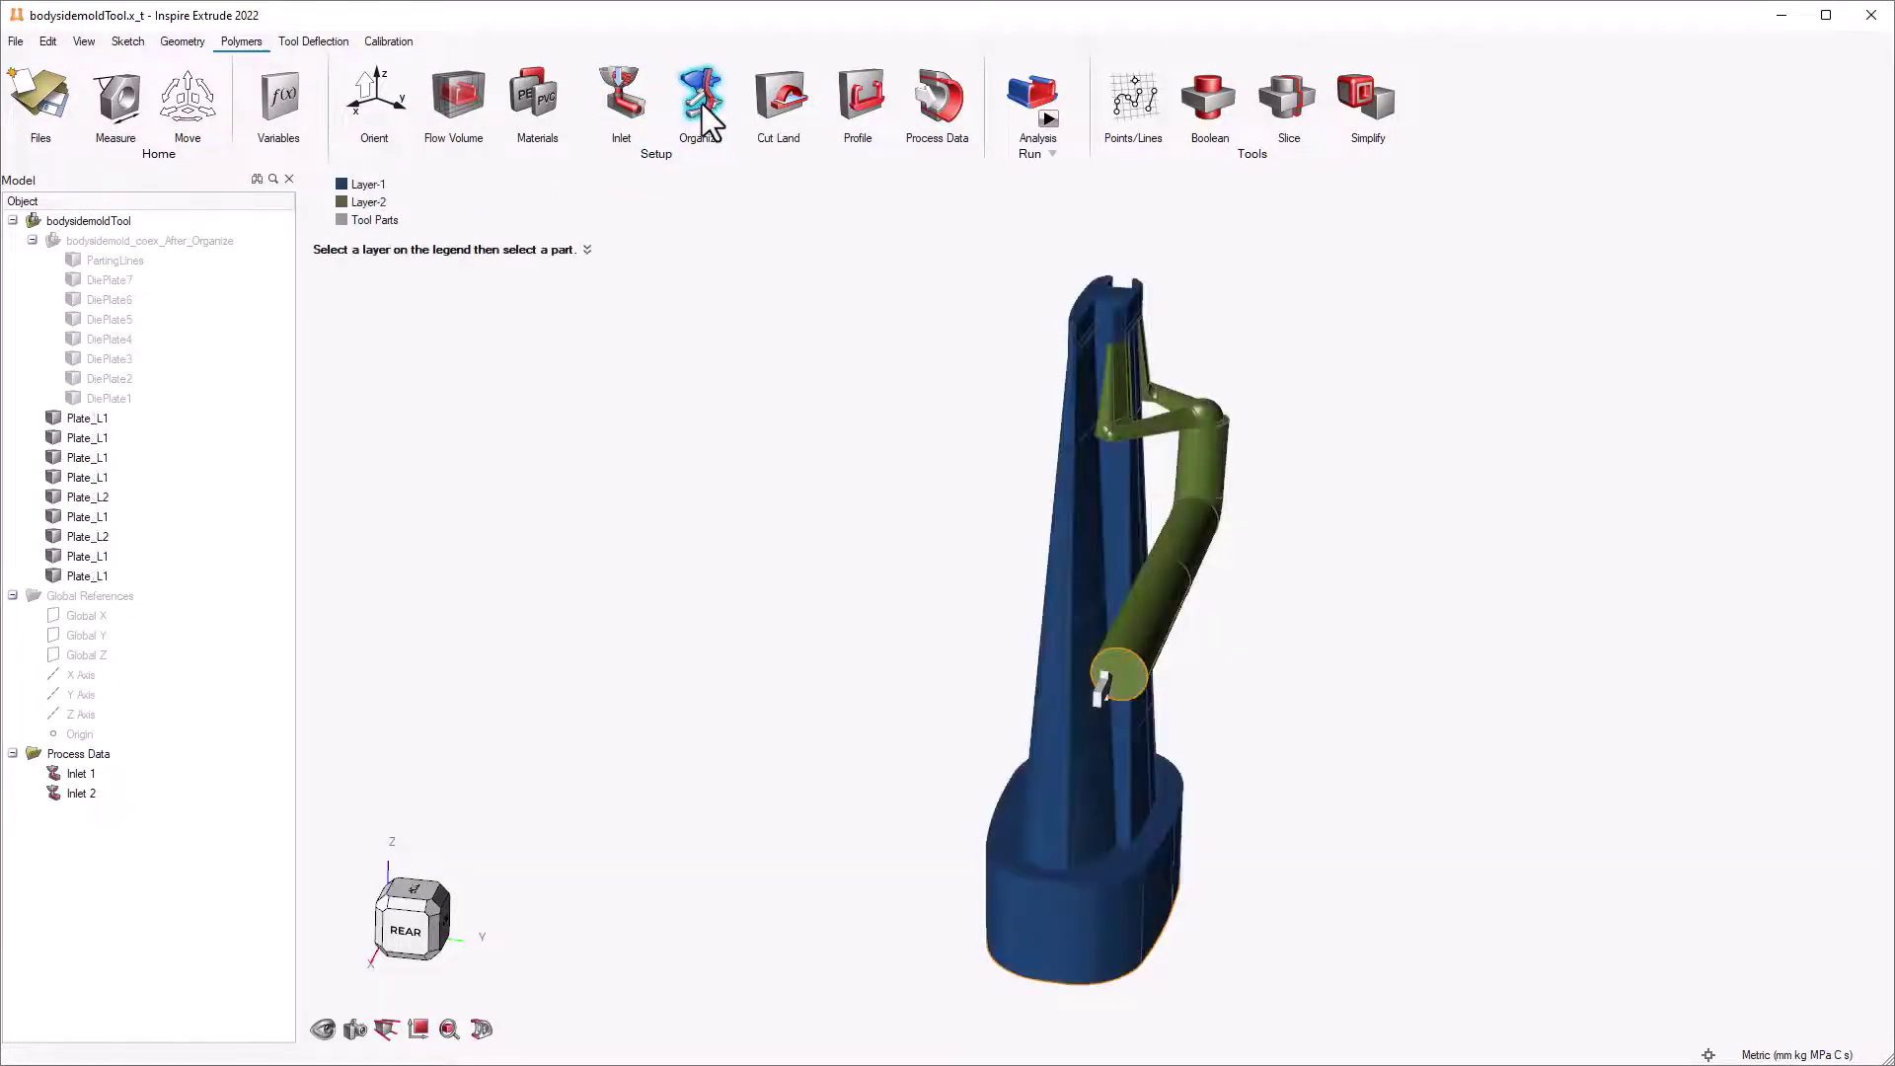
right_drag(1086, 515, 1254, 310)
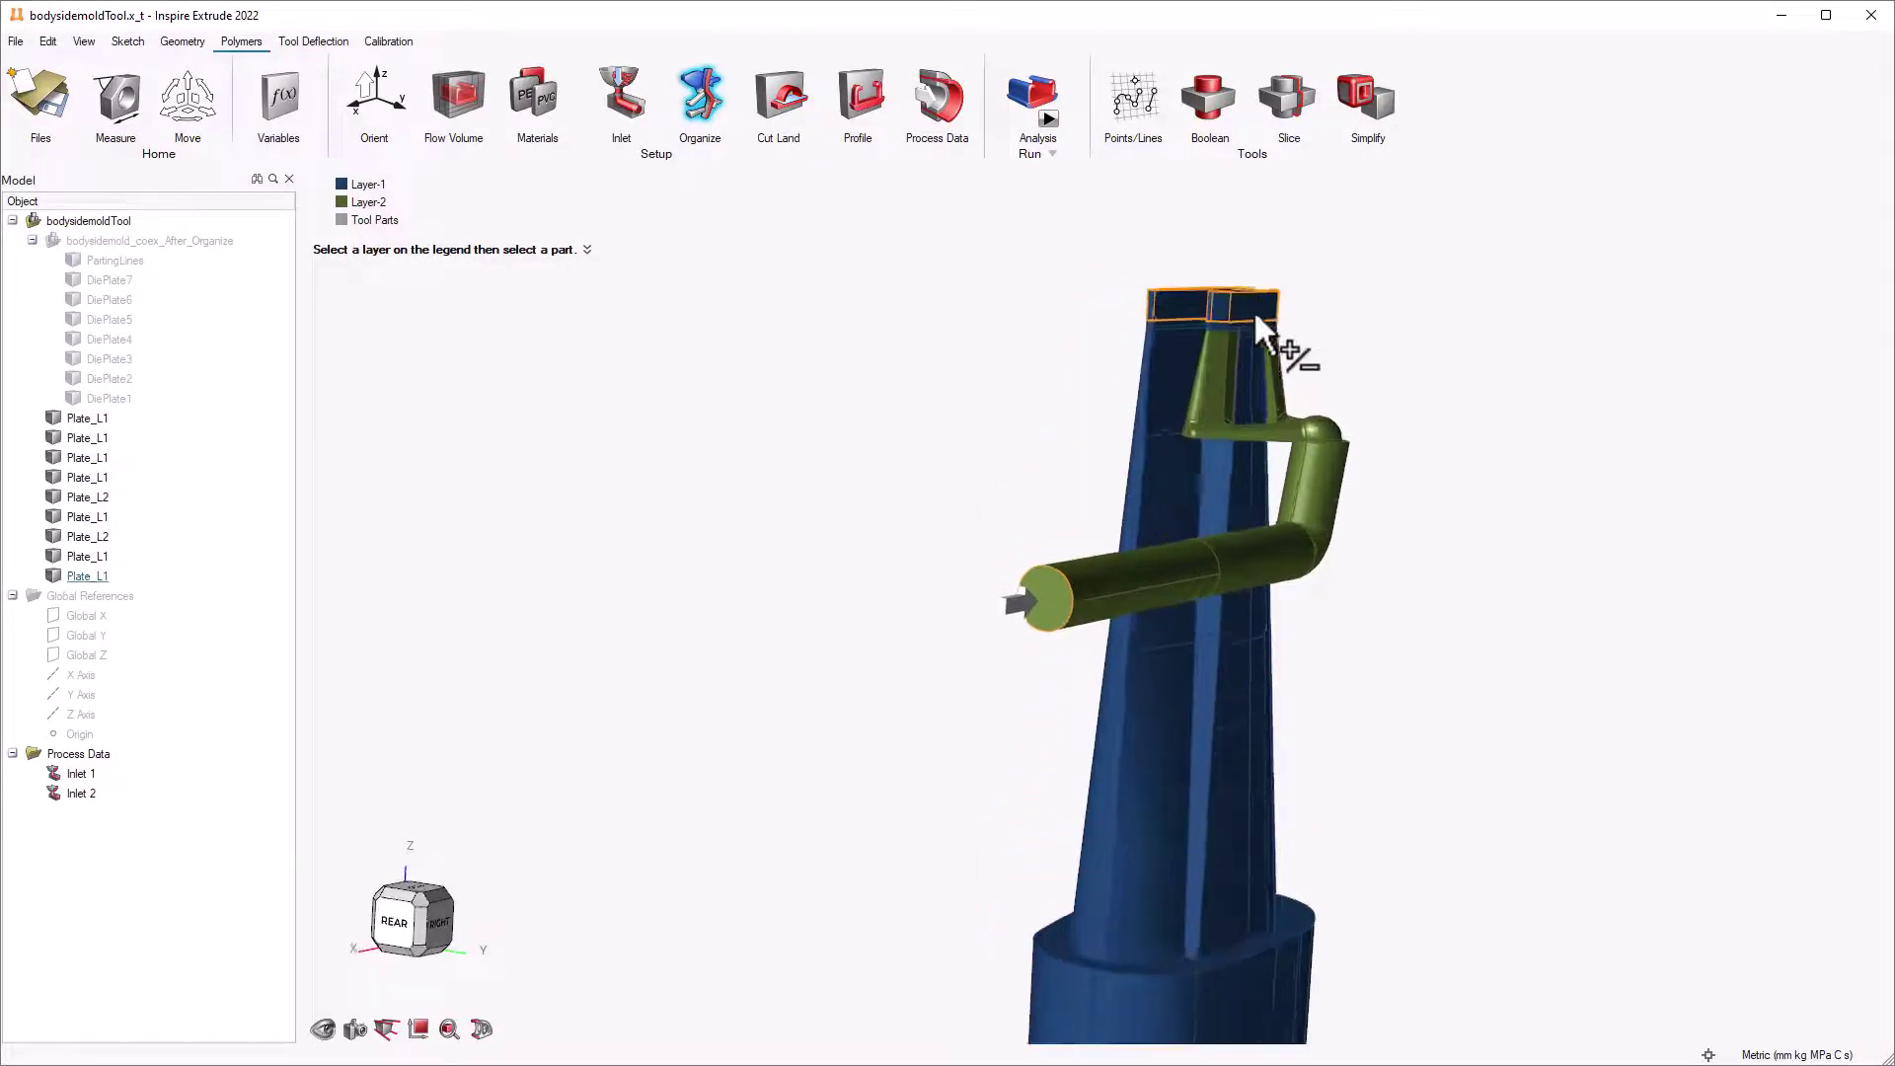
scroll(1206, 336, up, 10)
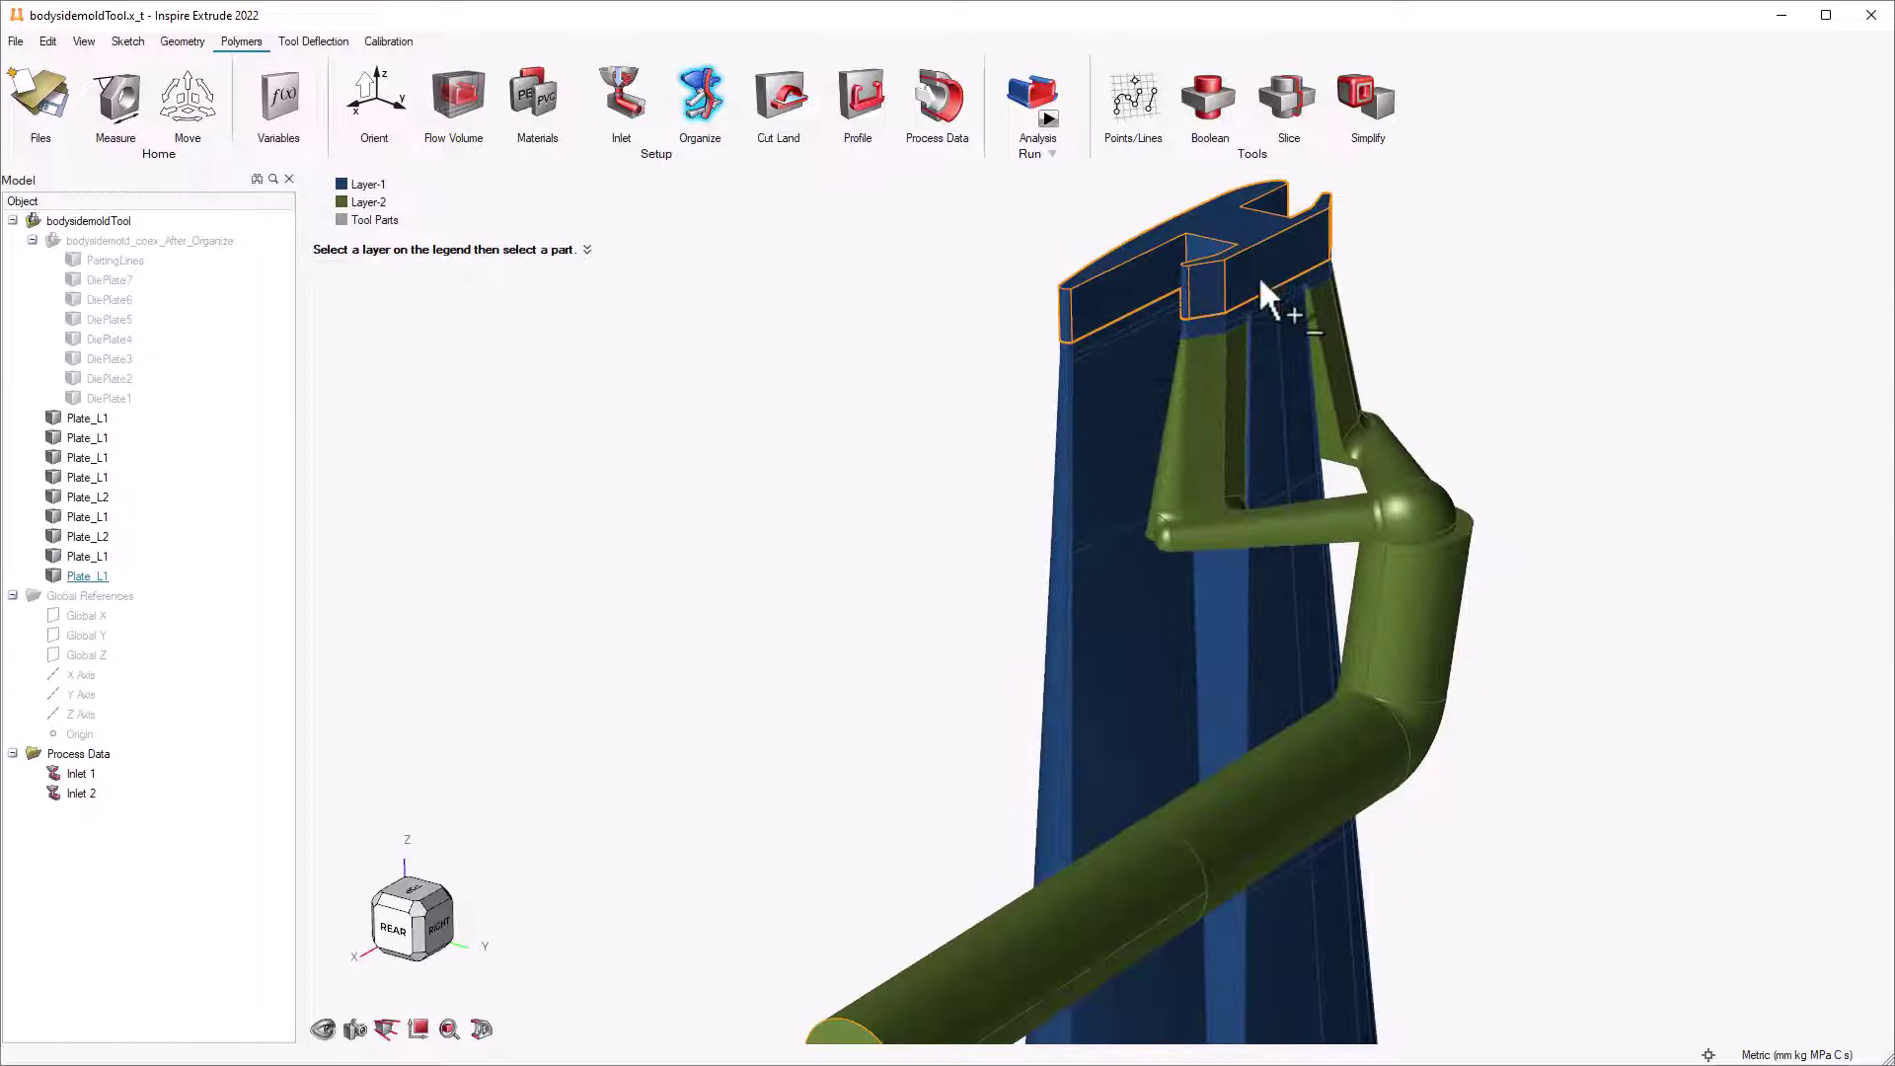
scroll(1275, 229, up, 8)
right_drag(1266, 301, 1105, 256)
Try to cut the uppermost Layer-1 plate at the die exit as the land part with Cut Land
click(785, 116)
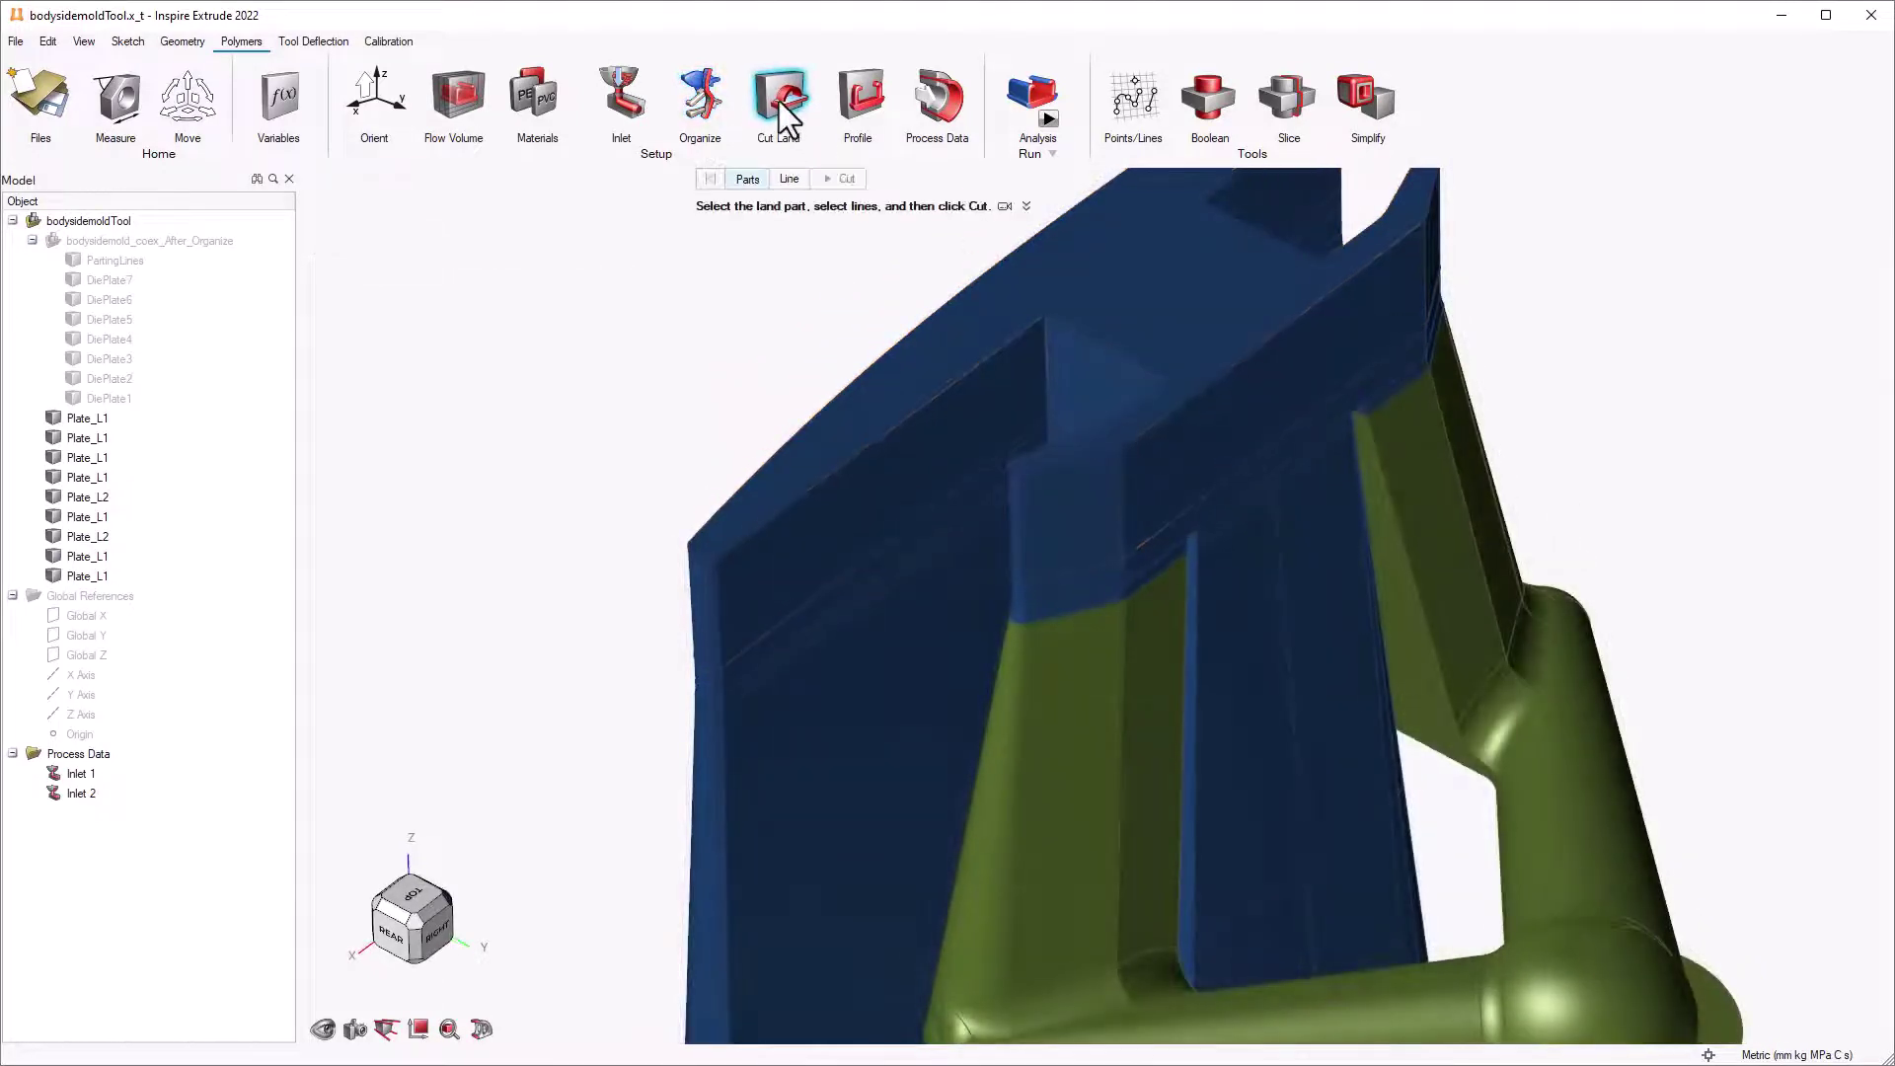
click(746, 179)
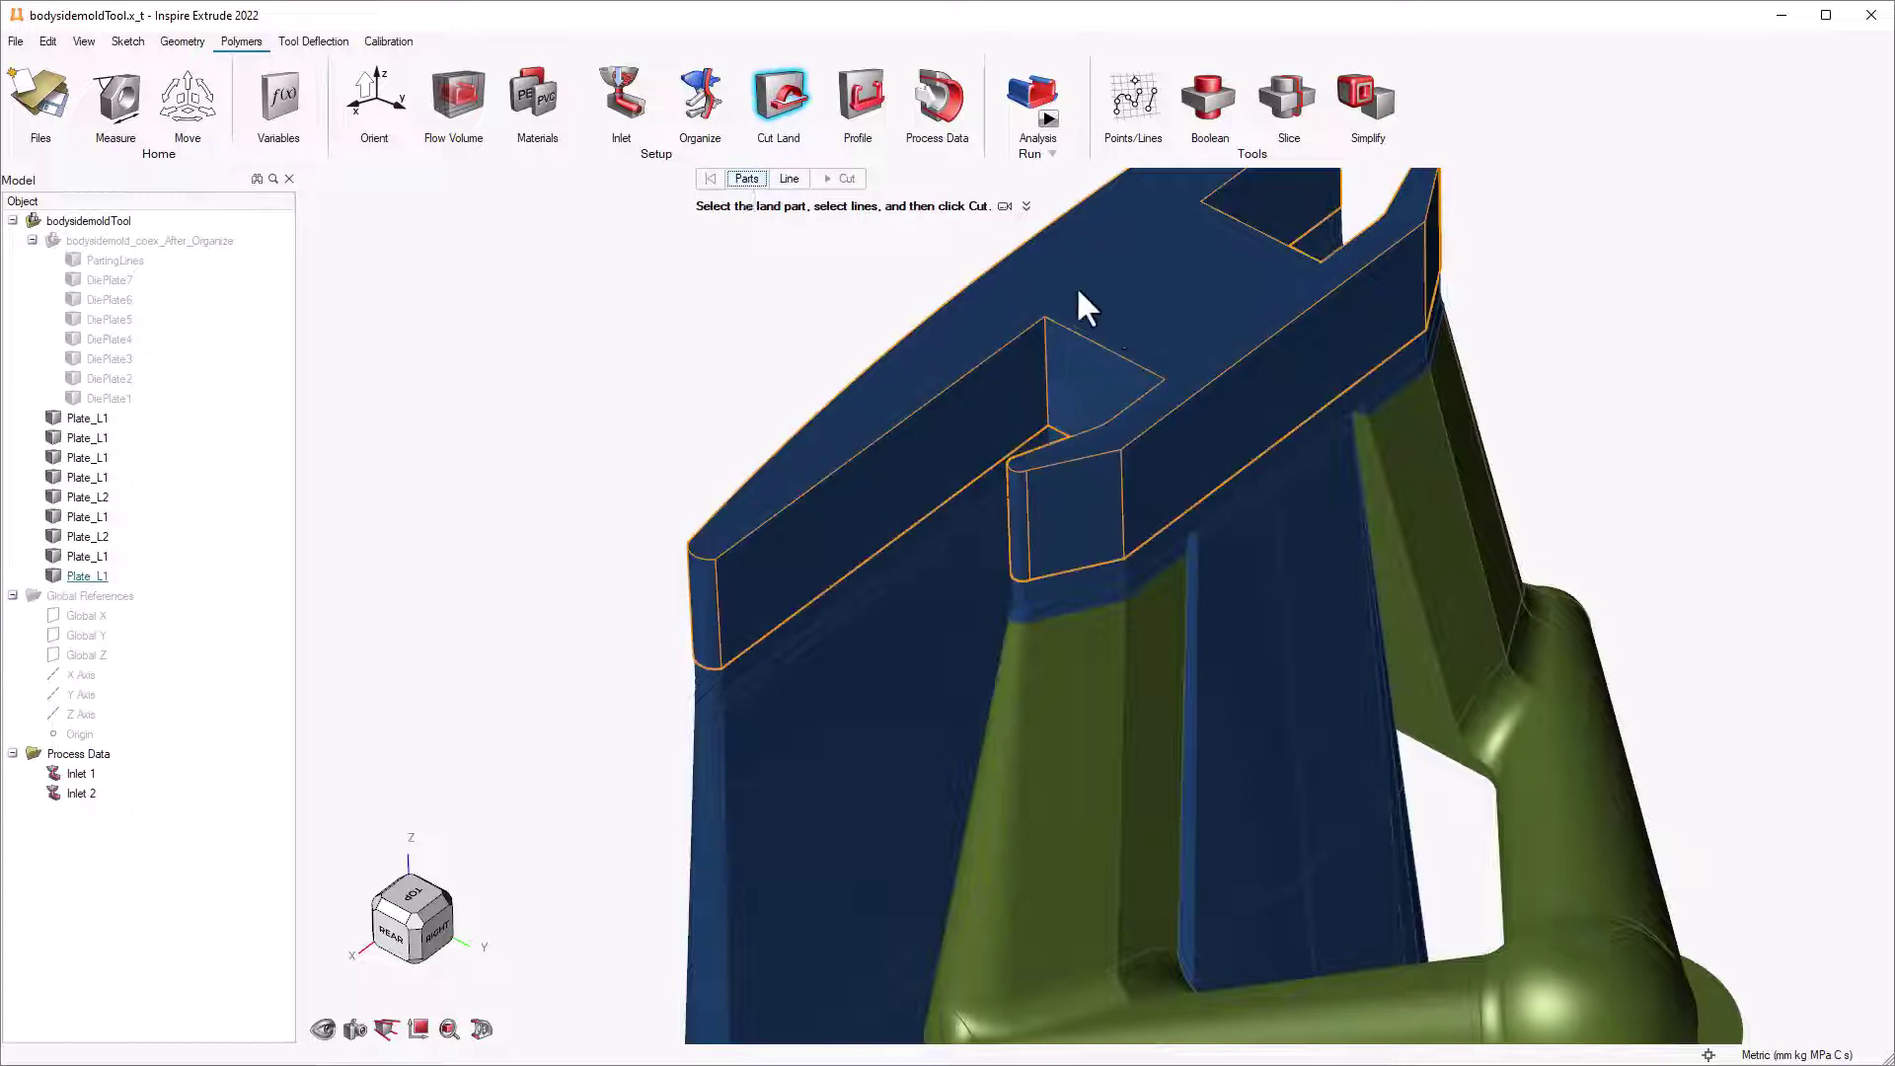
click(1124, 316)
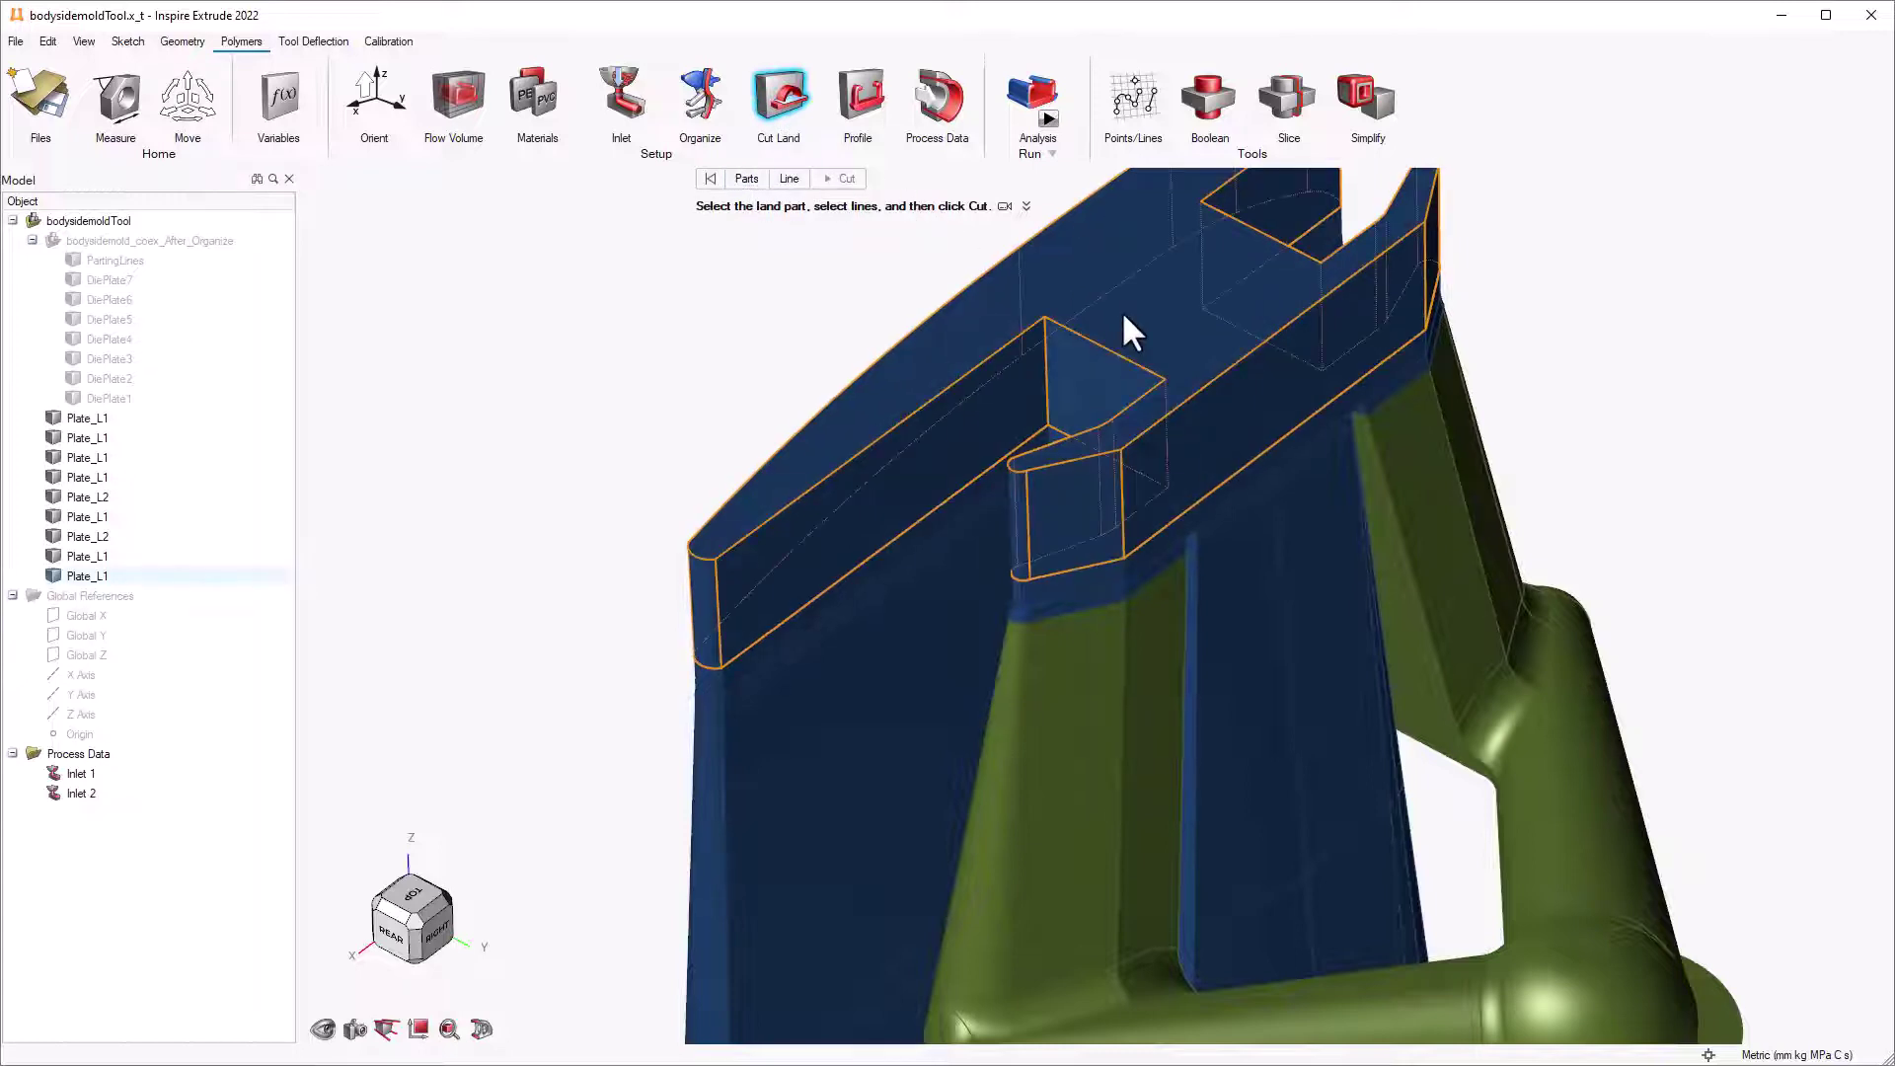
click(1098, 582)
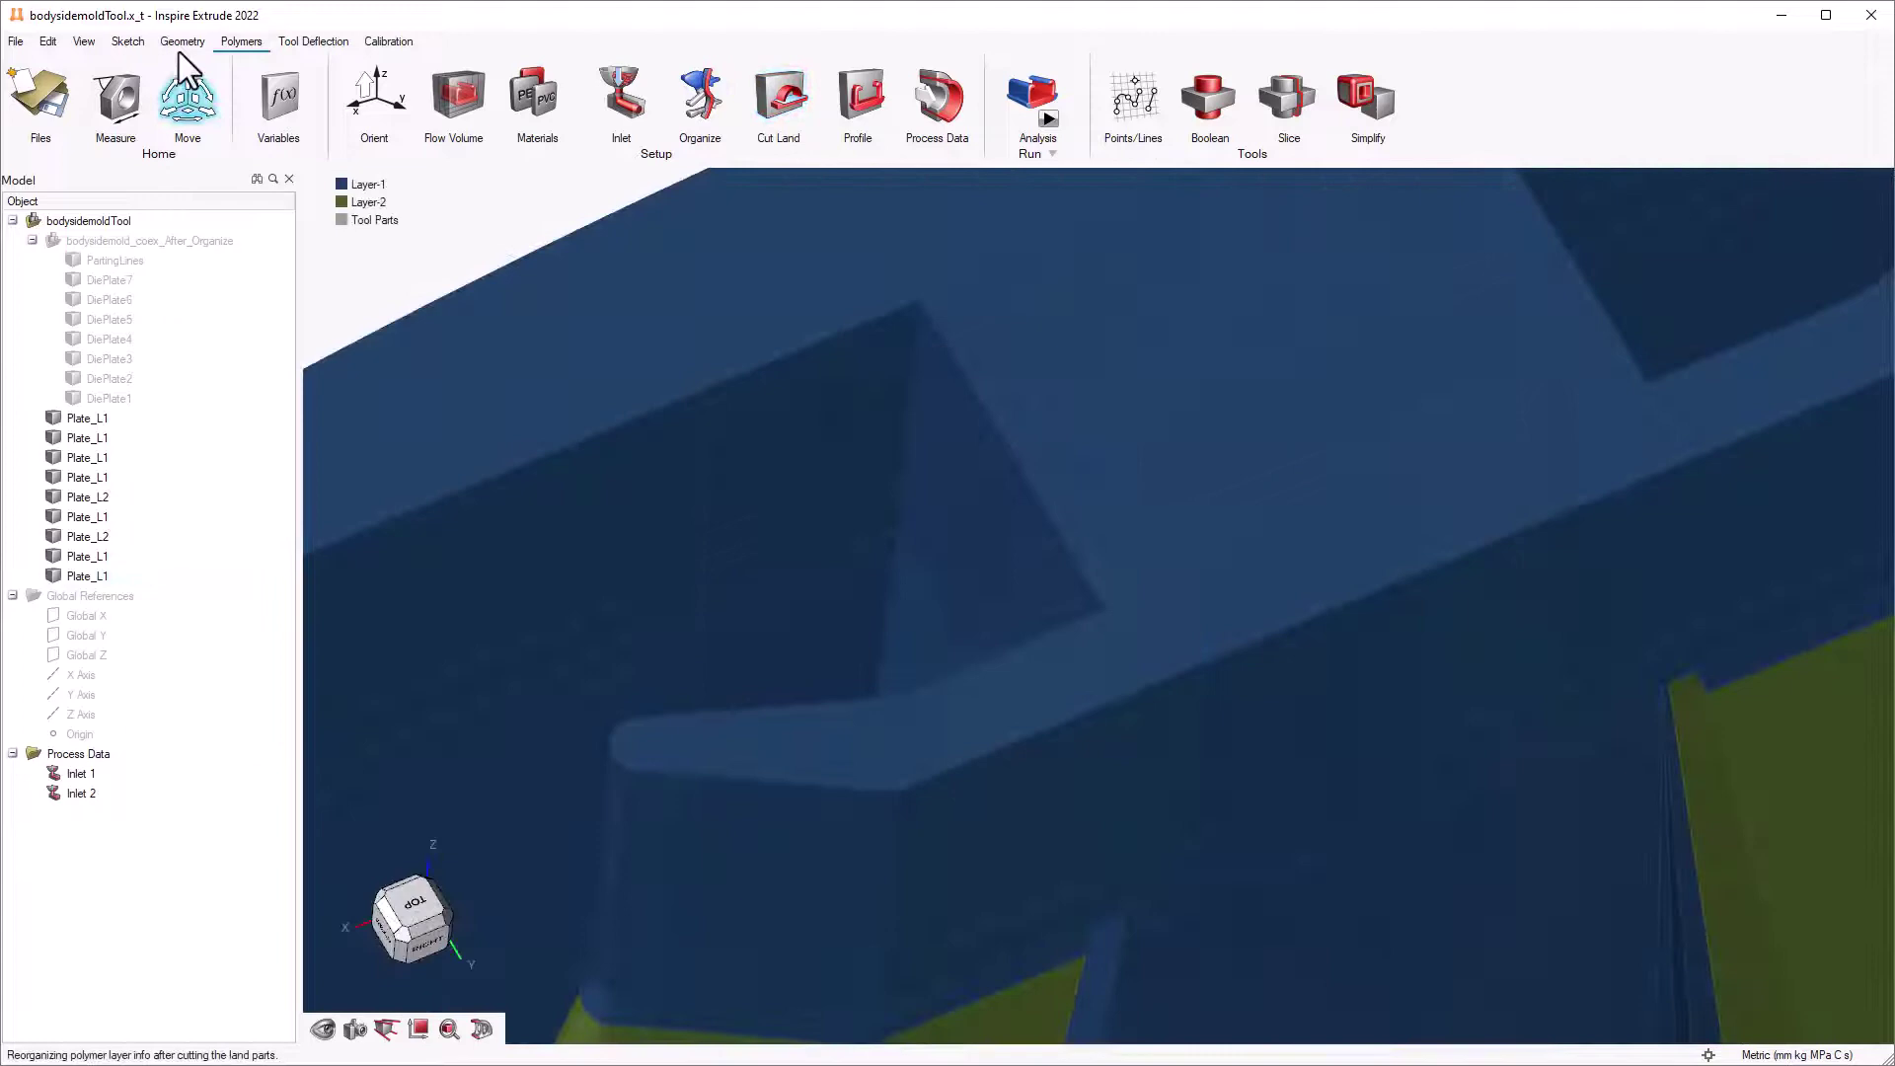
Sketch two vertical lines, about 1.1 mm long, across the lower flange on the die exit face, extending both web sides to the outer edge
click(134, 36)
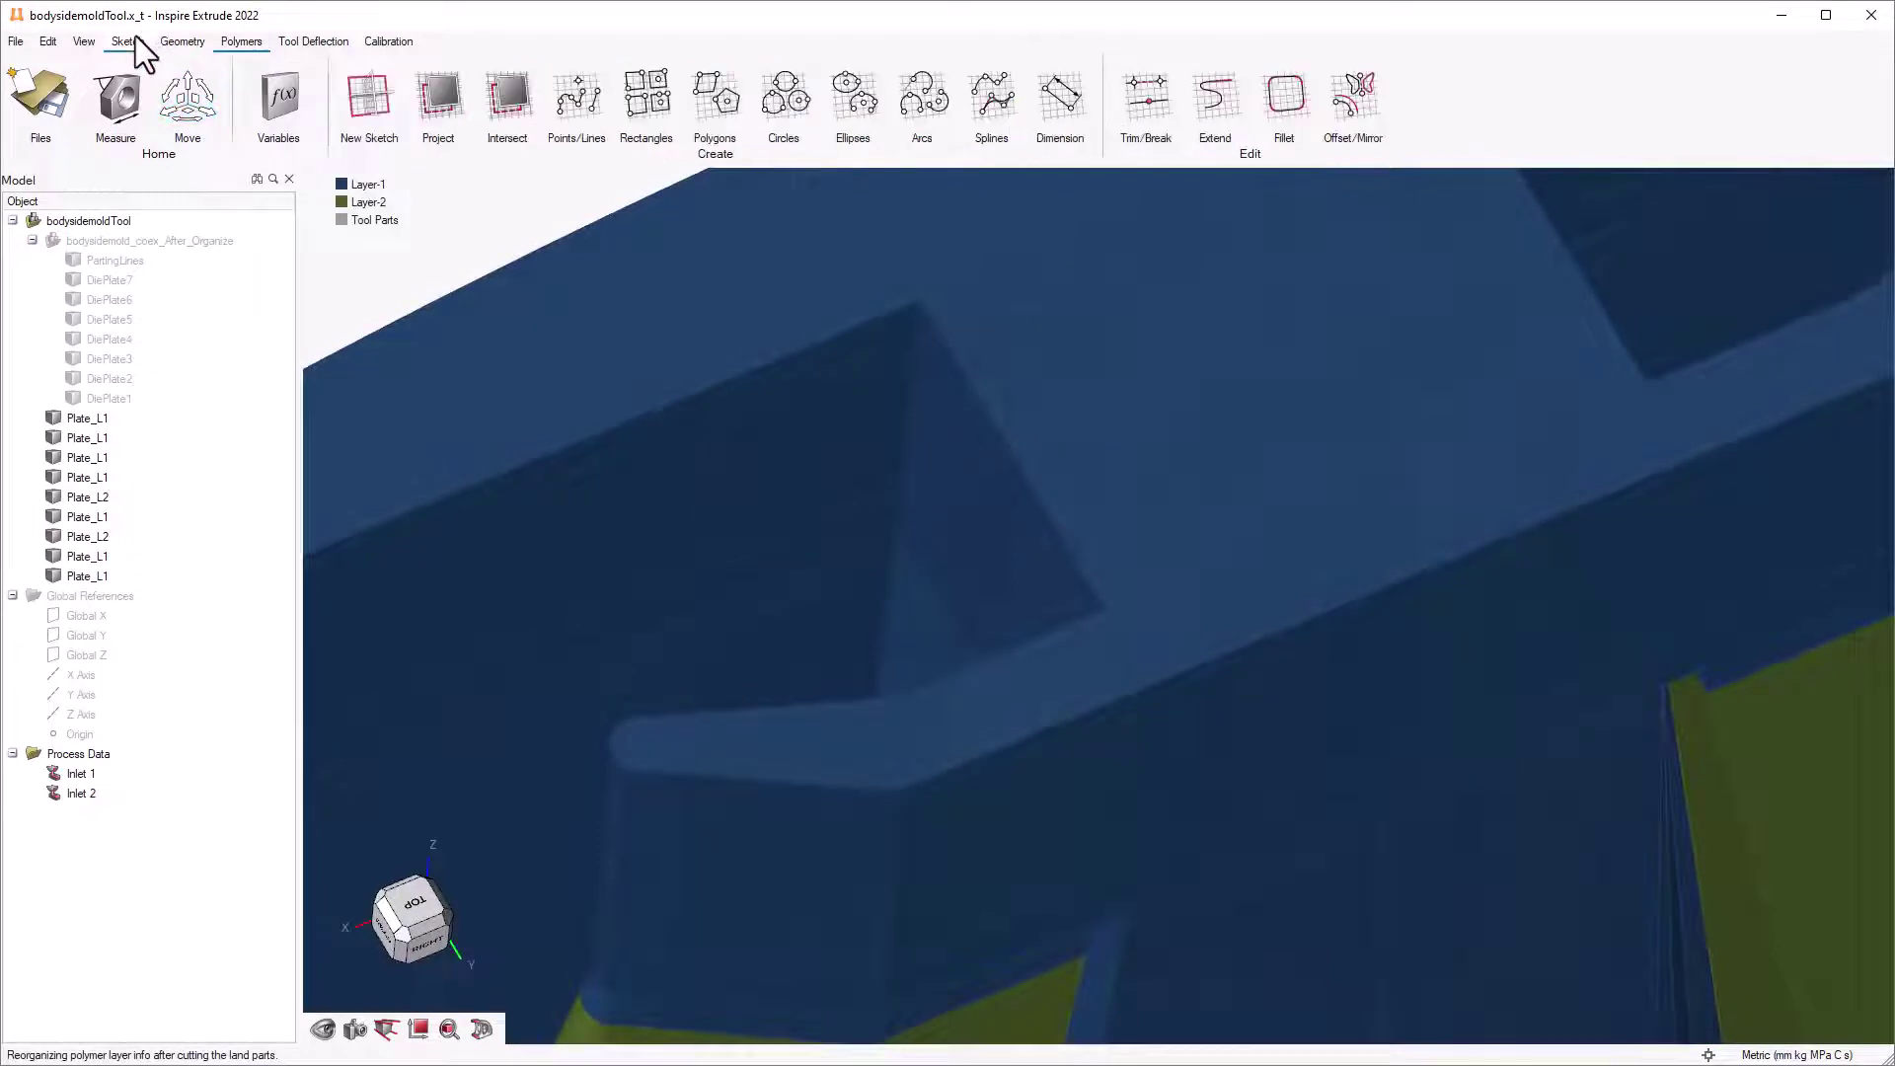
click(373, 109)
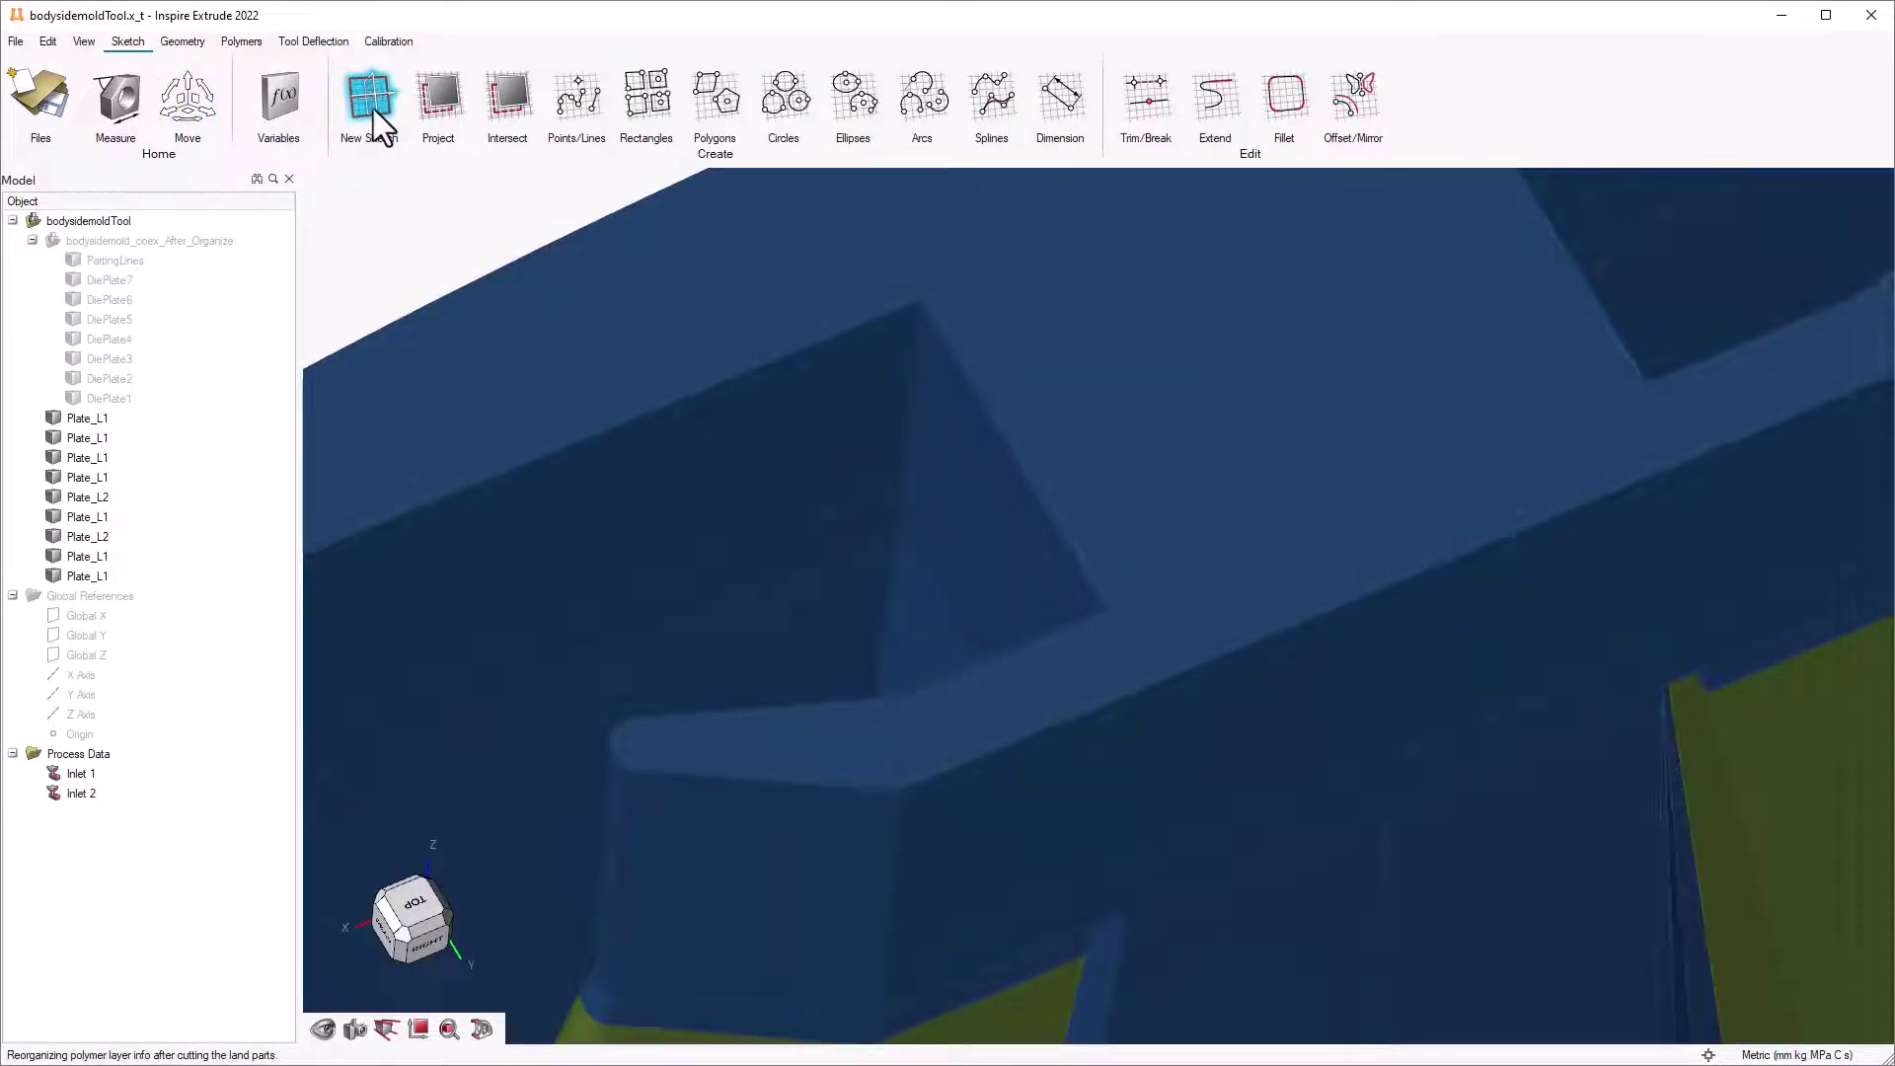
click(1110, 328)
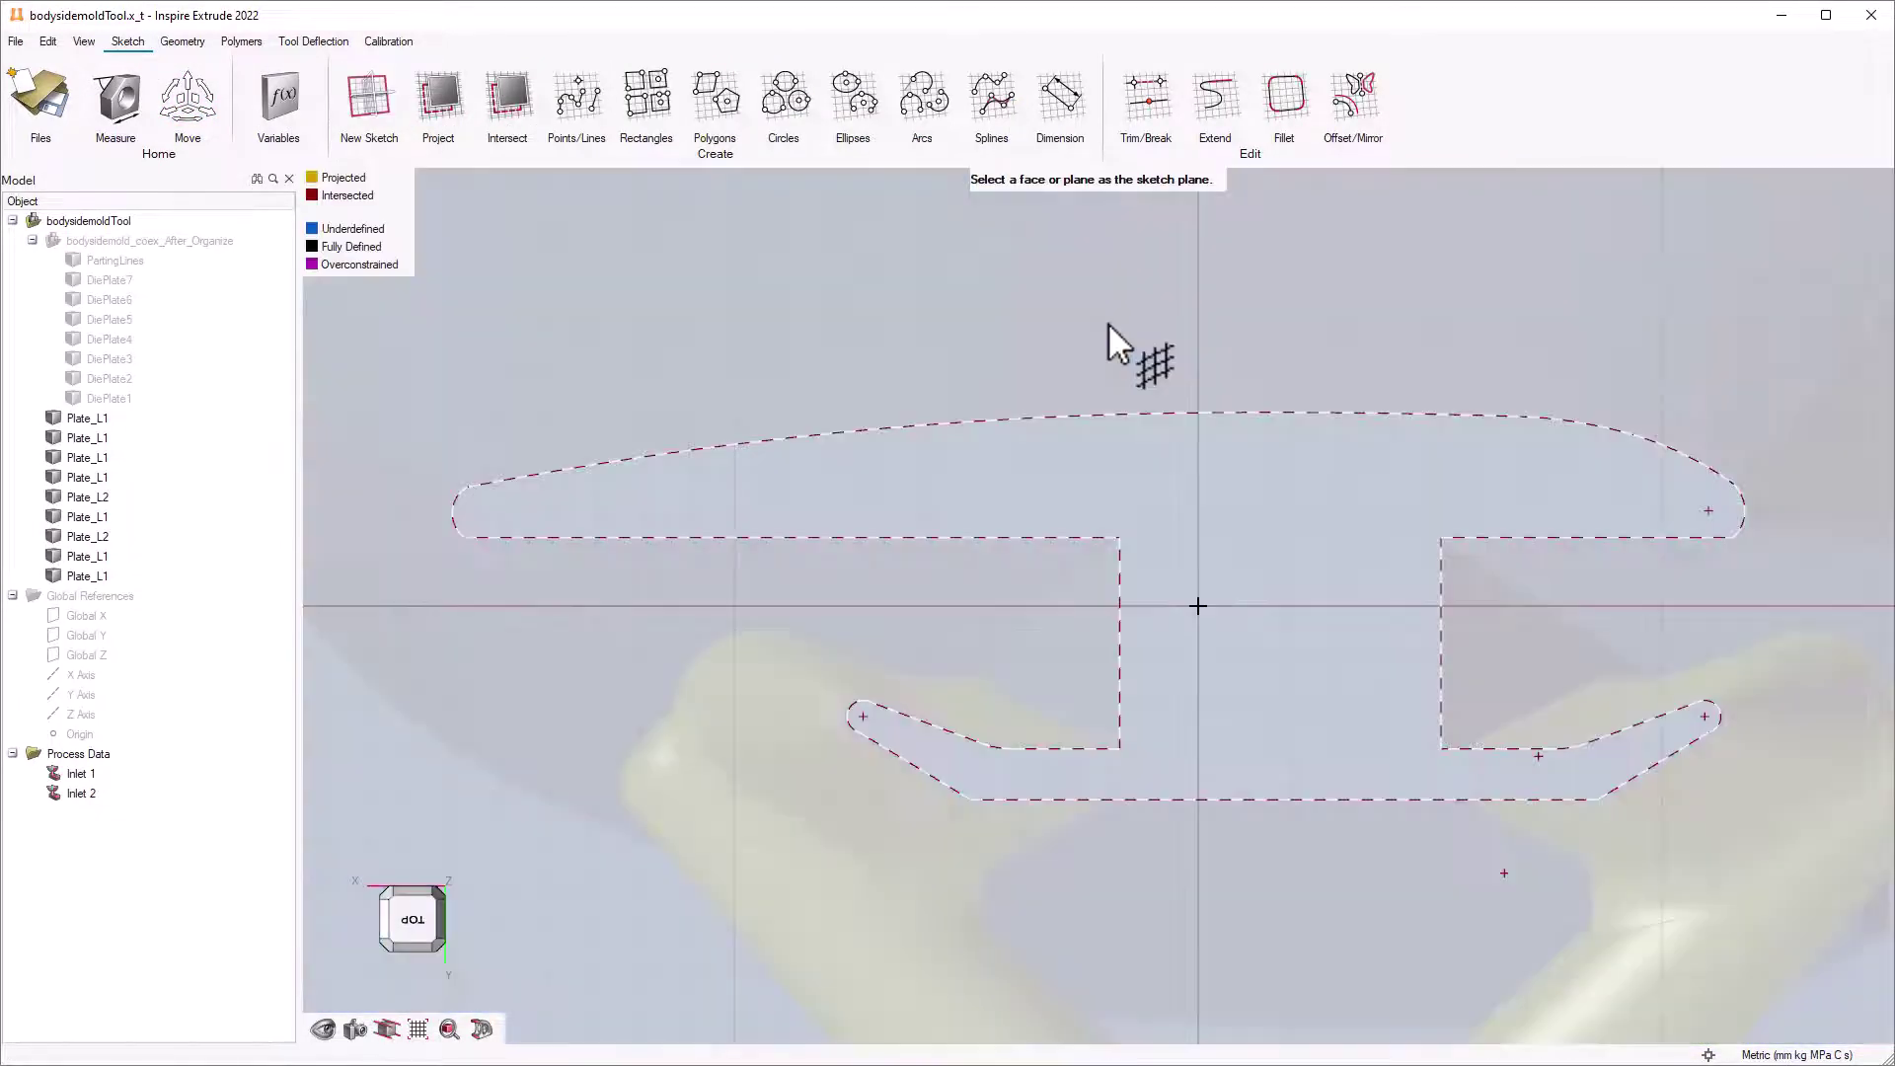
click(588, 128)
click(1120, 748)
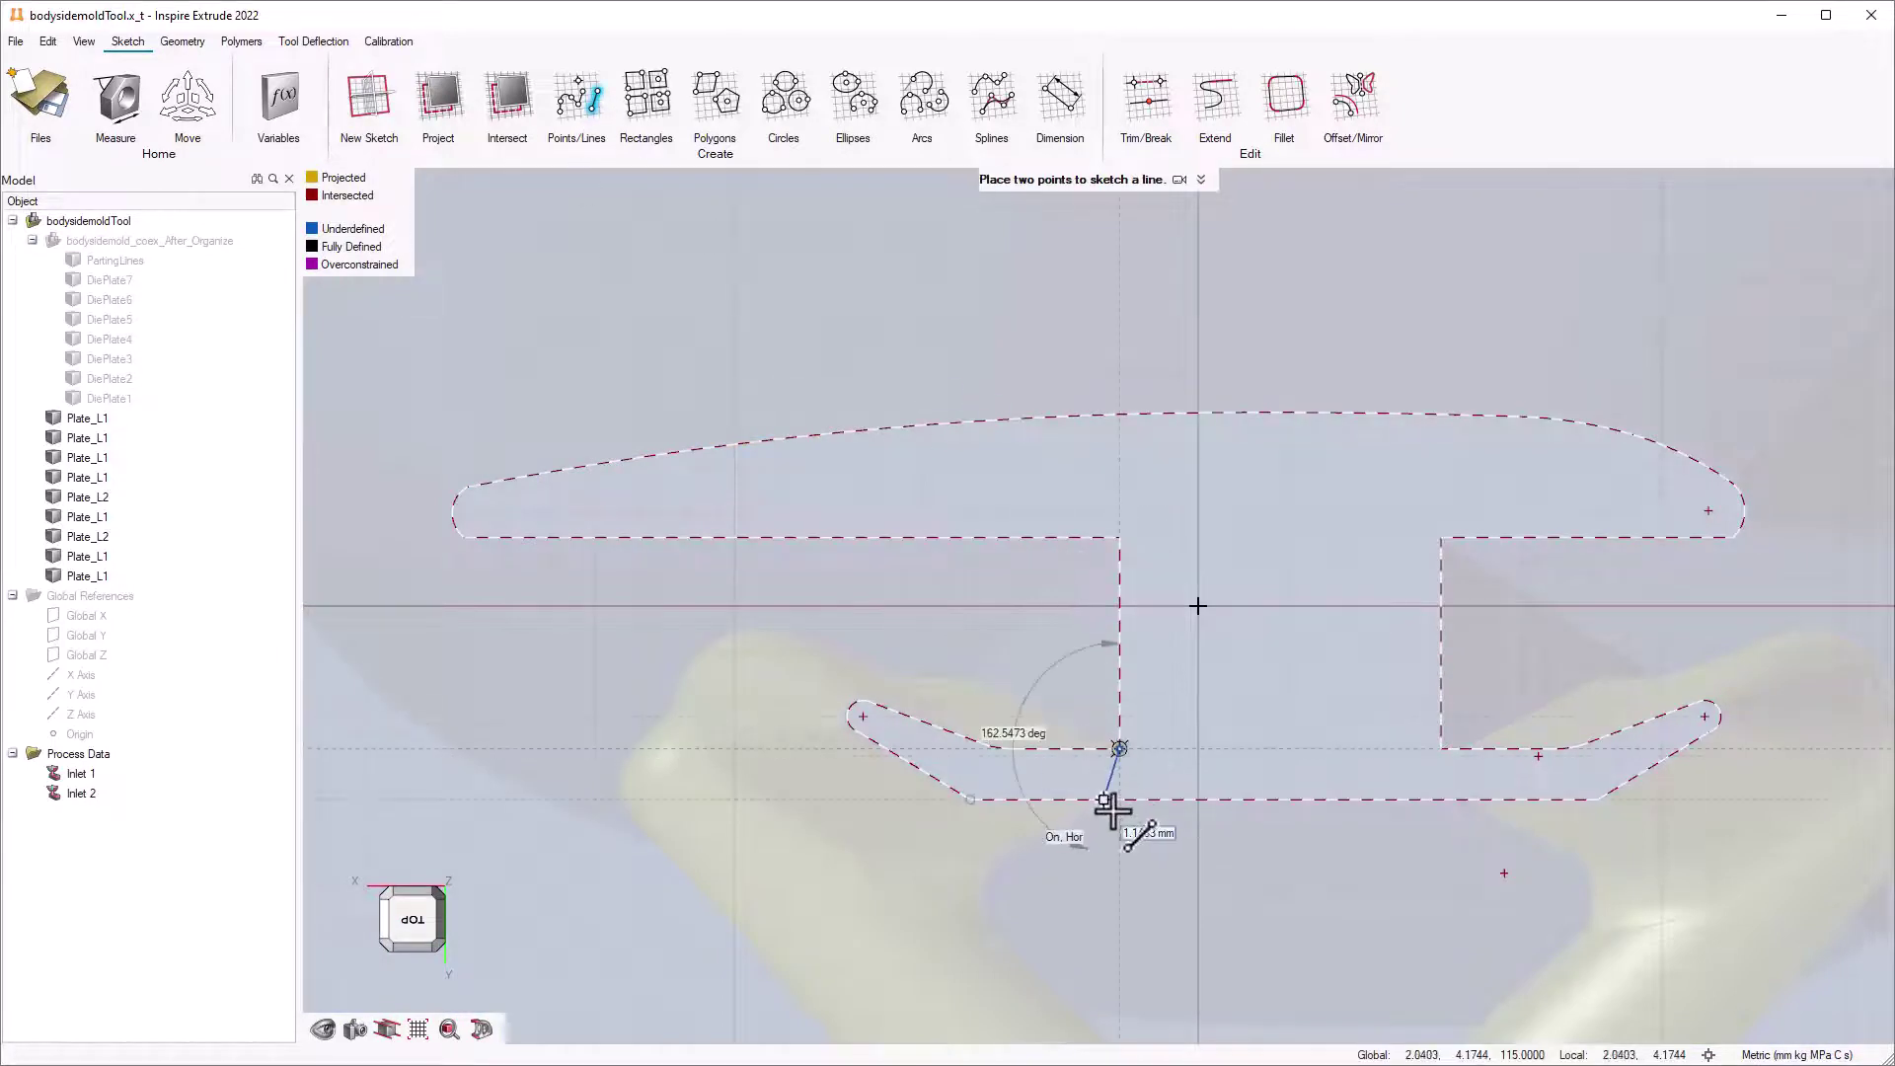
click(1119, 800)
click(1441, 748)
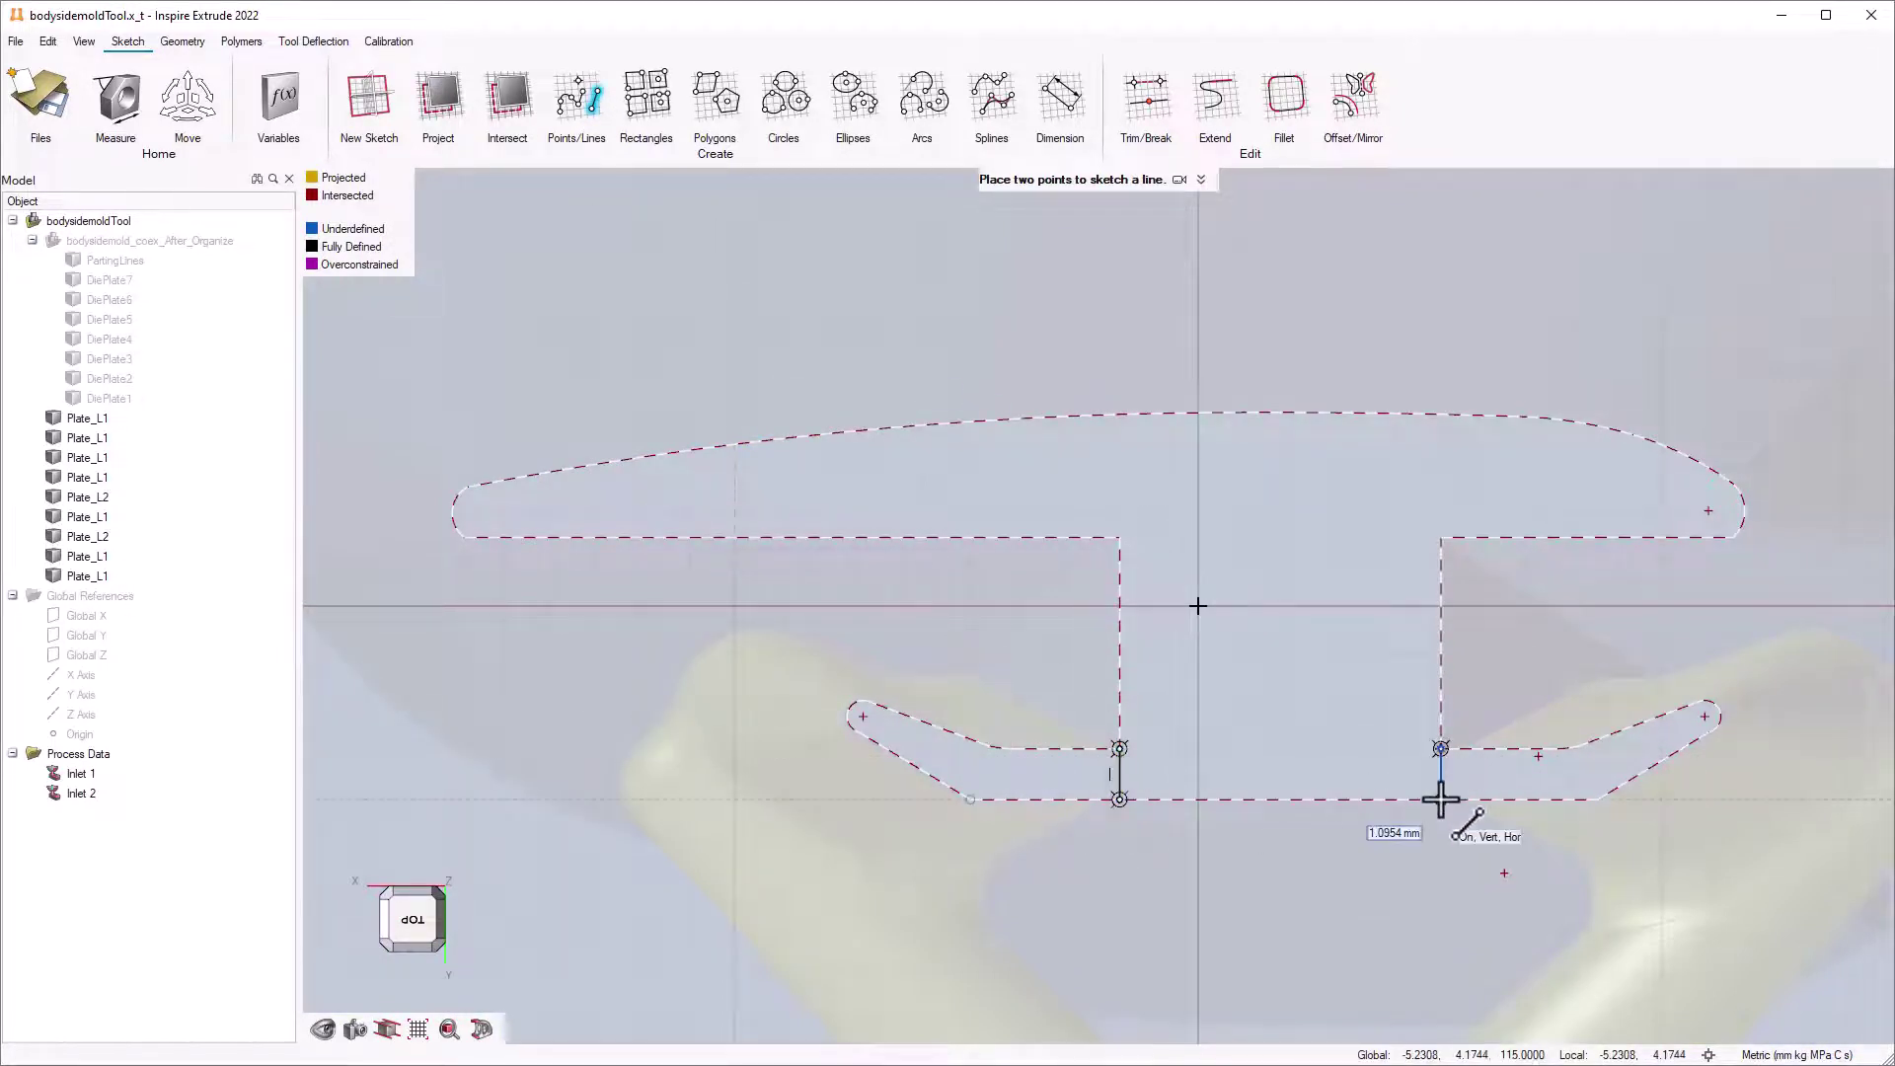
click(1441, 799)
scroll(1382, 705, down, 1)
scroll(1382, 704, down, 2)
key(Escape)
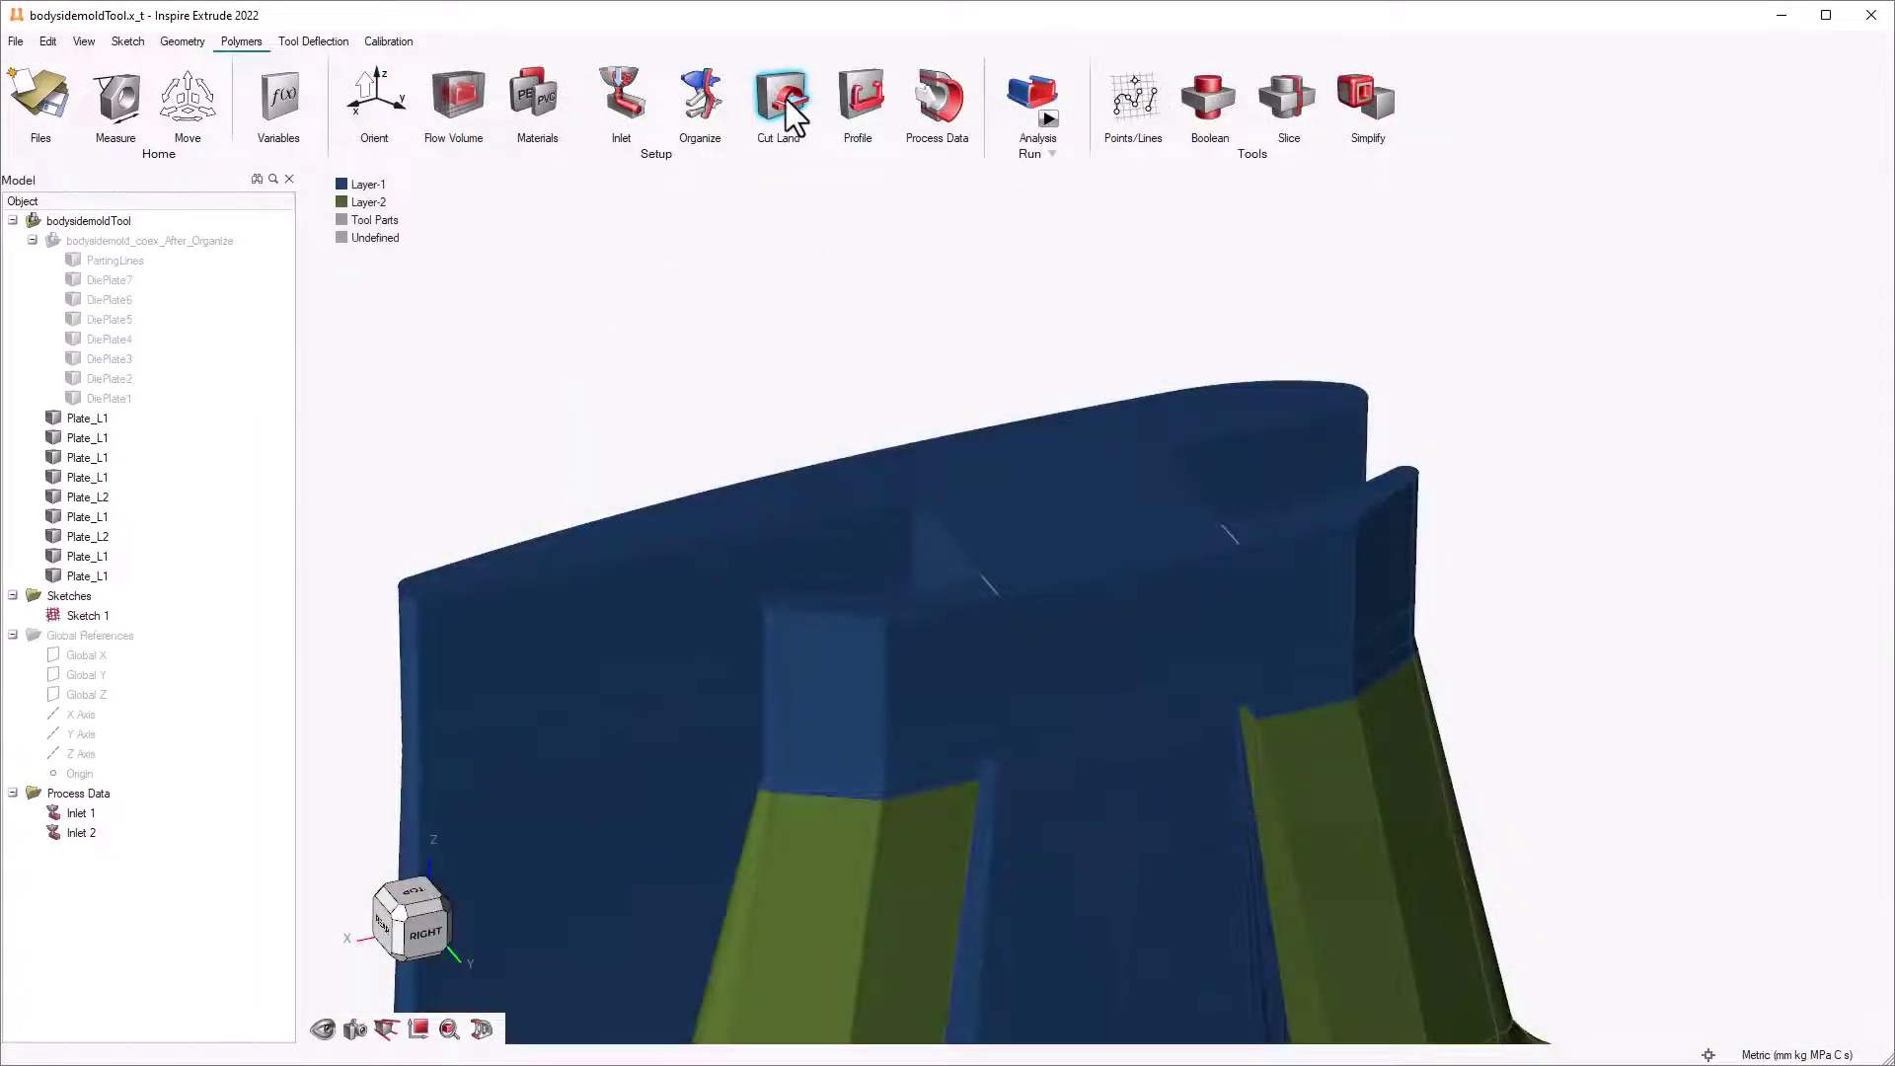
Use Cut Land on the Layer-1 land part with the sketched line at the right lip to separate that lip
click(779, 99)
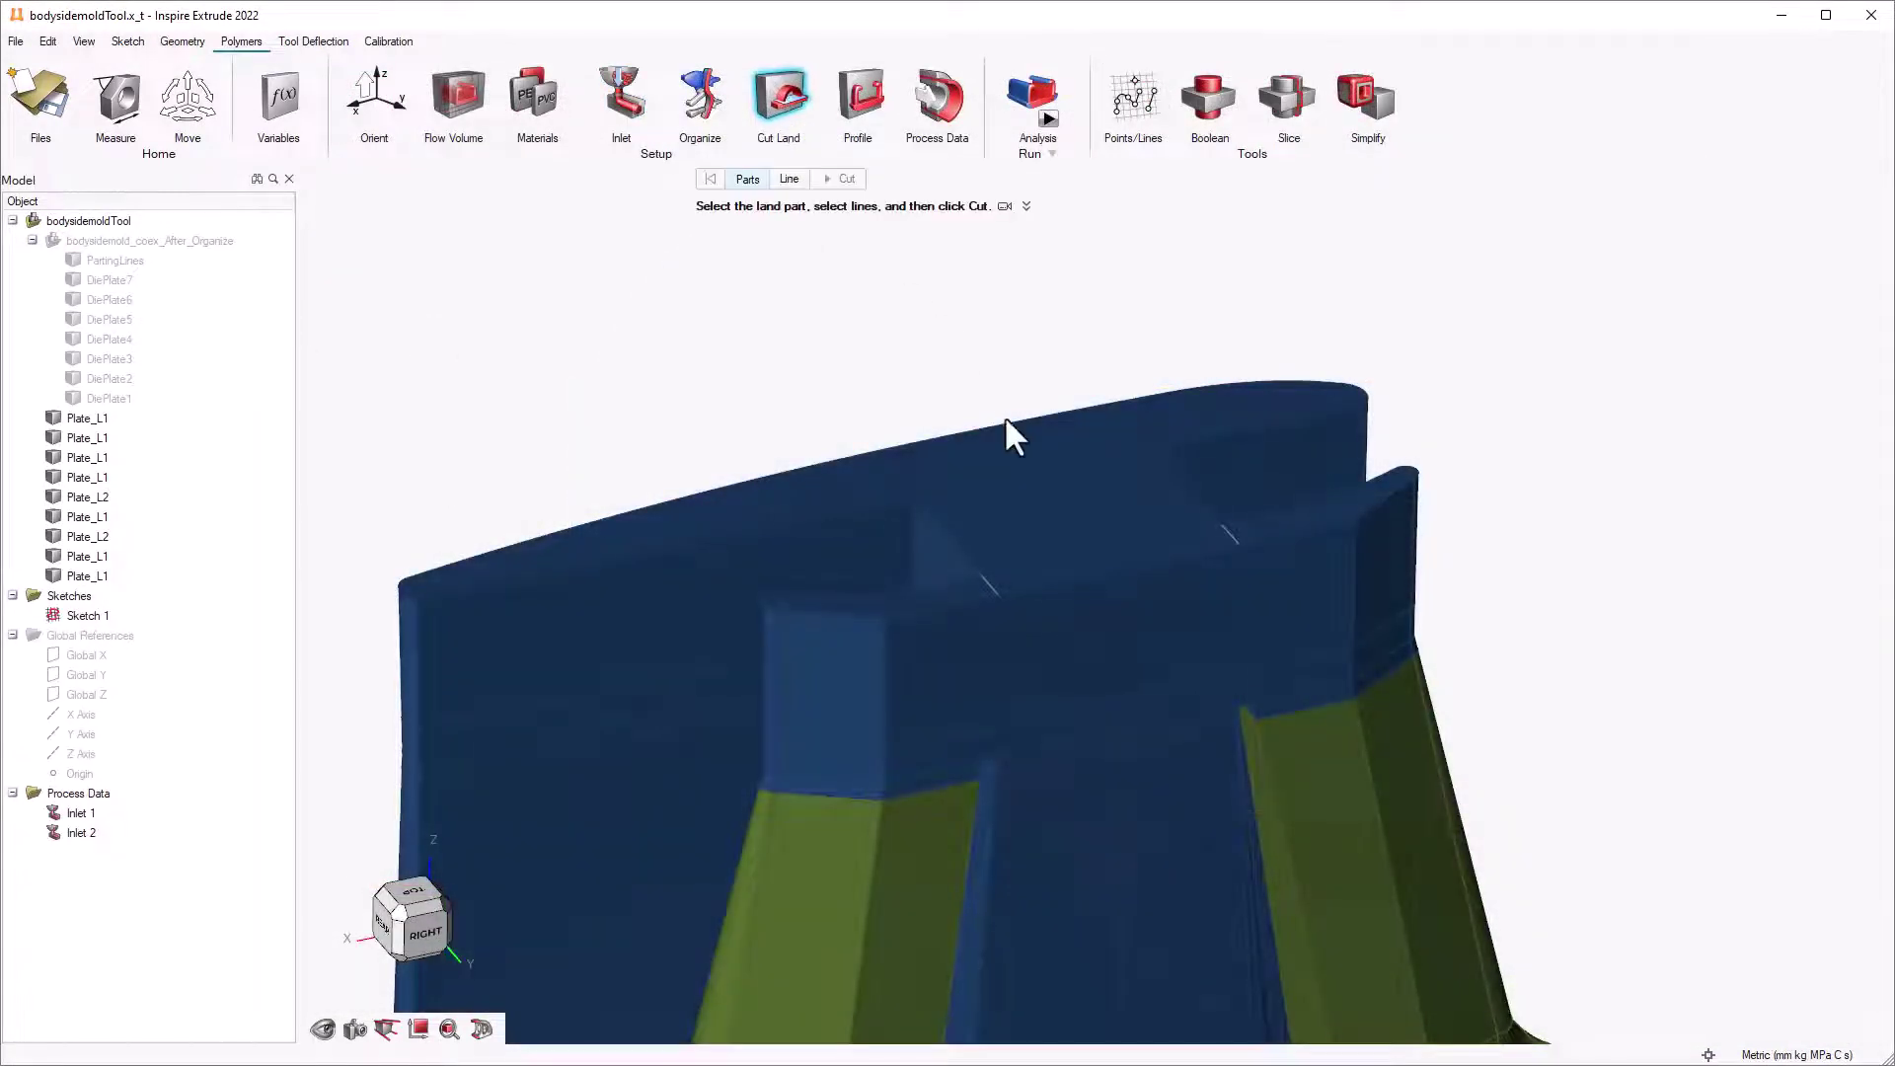
click(936, 750)
click(796, 178)
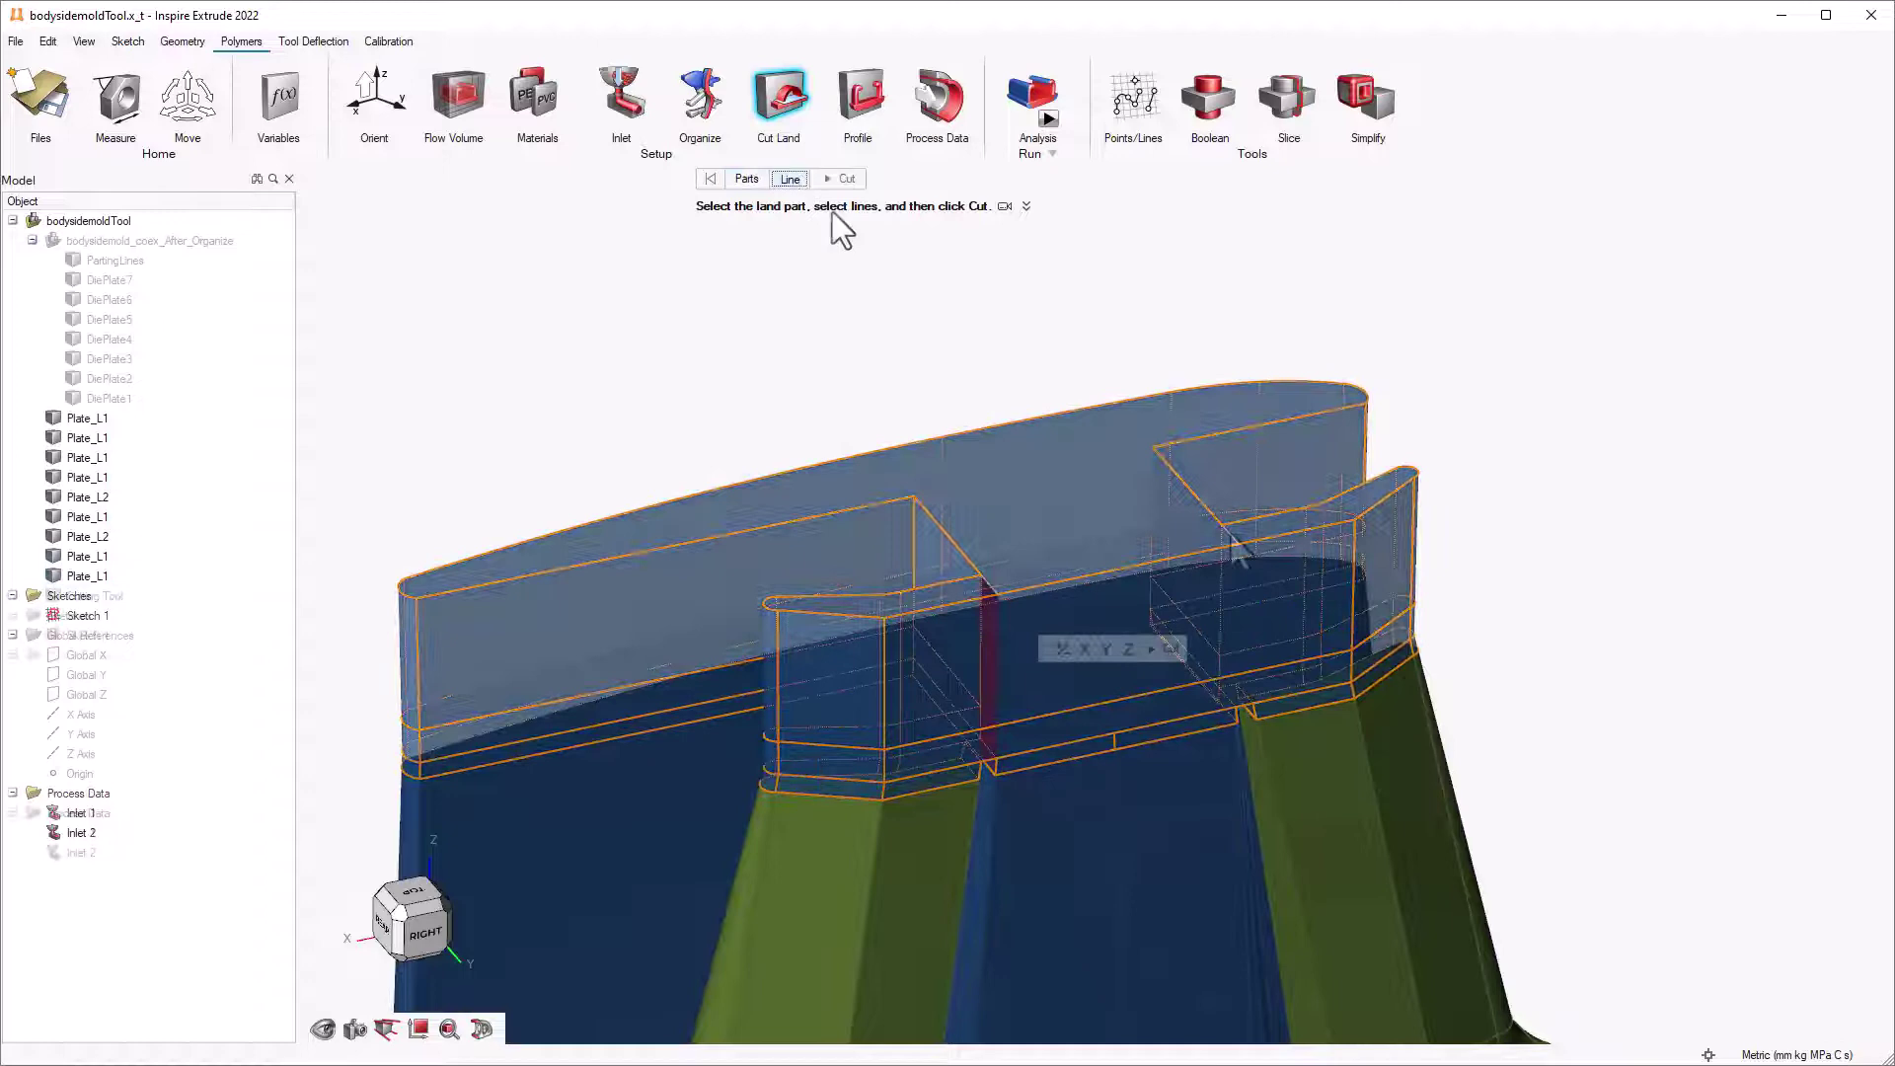
click(1159, 648)
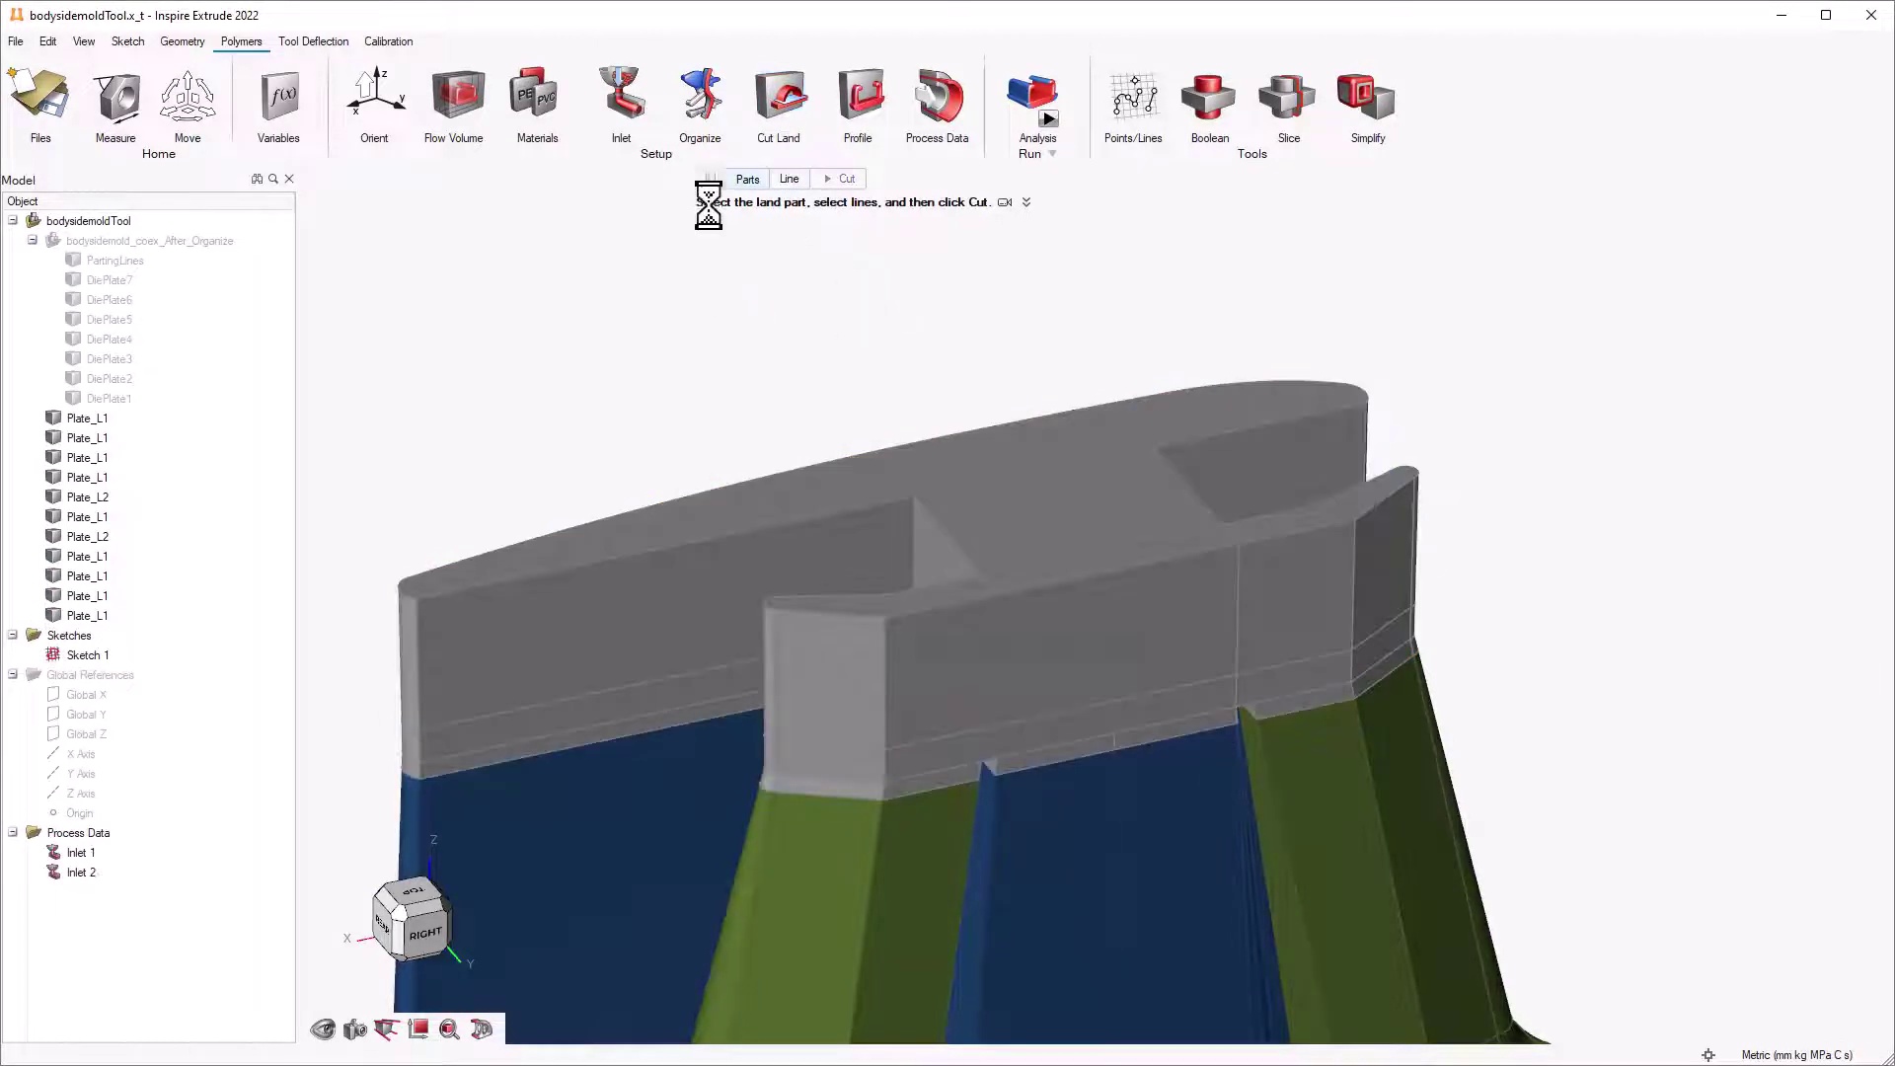
Use Cut Land on the remaining land part with the other sketched line to separate the left lip
click(792, 95)
click(872, 756)
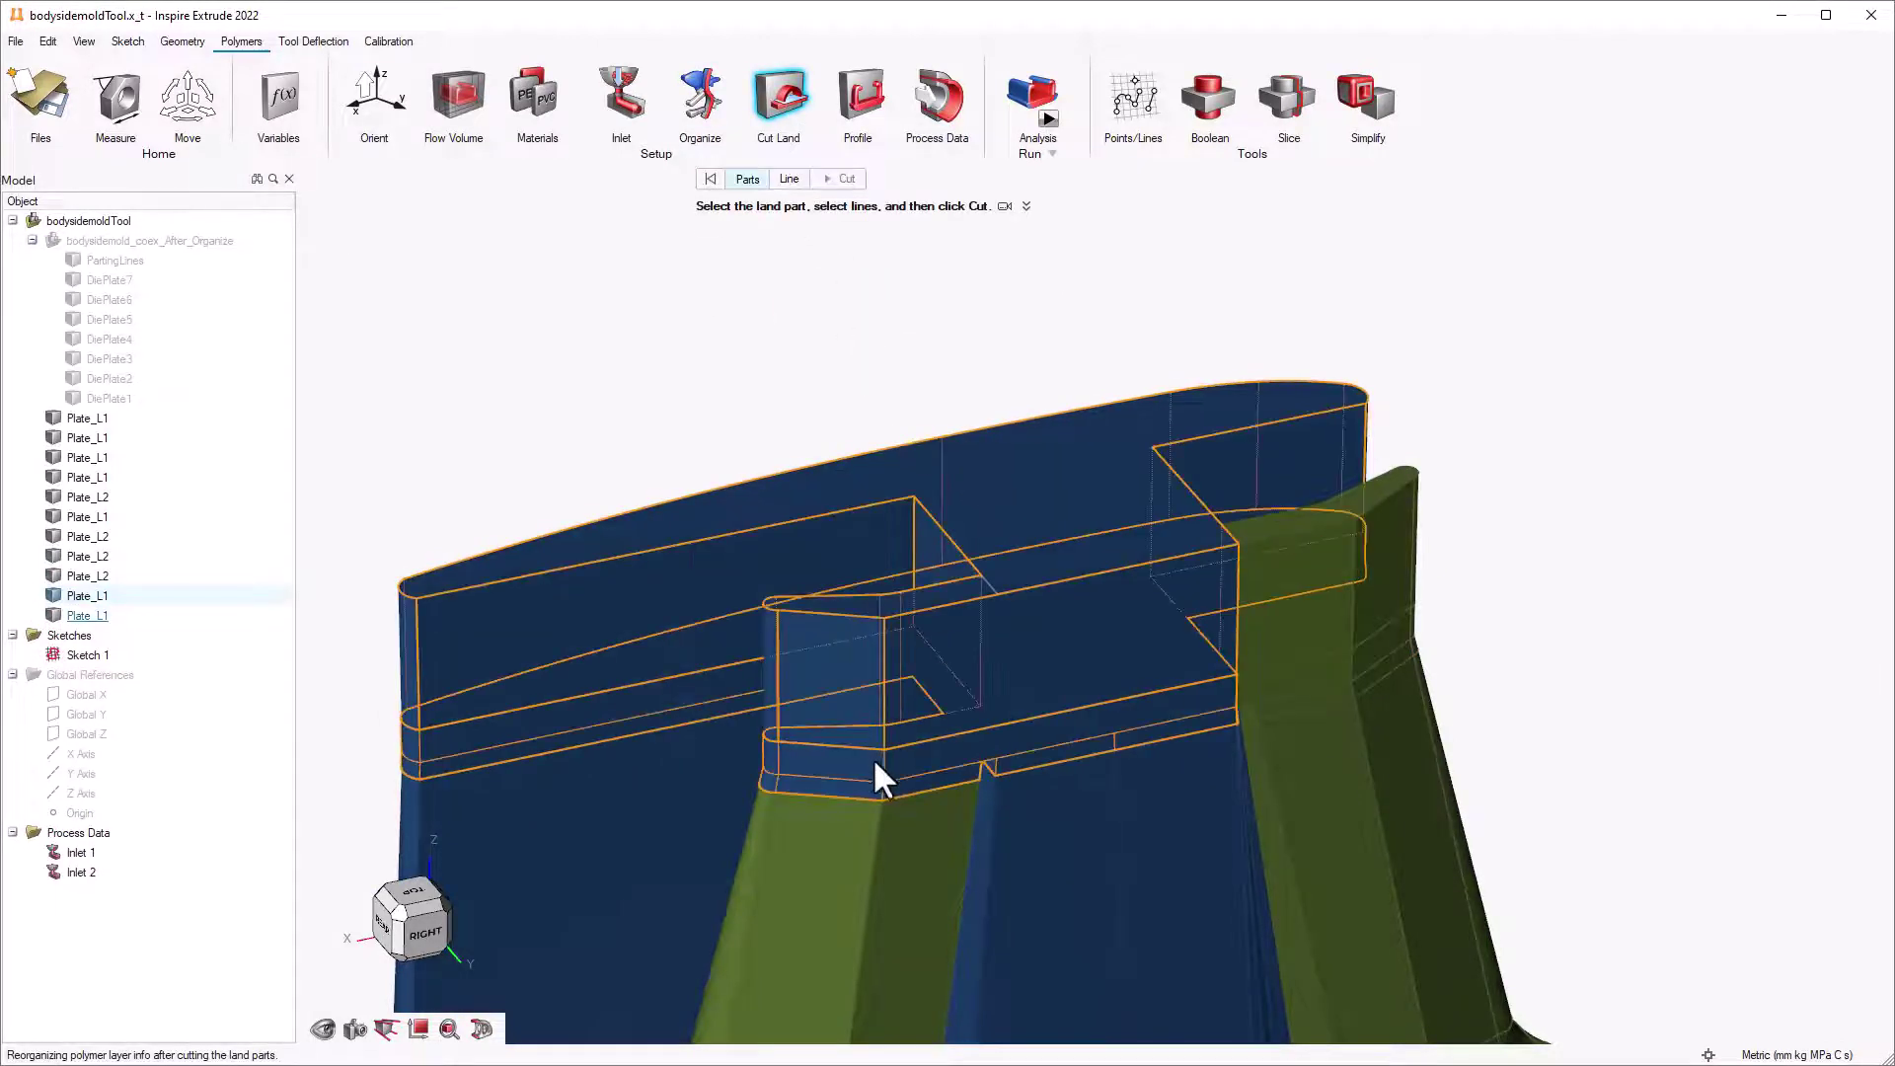
click(790, 179)
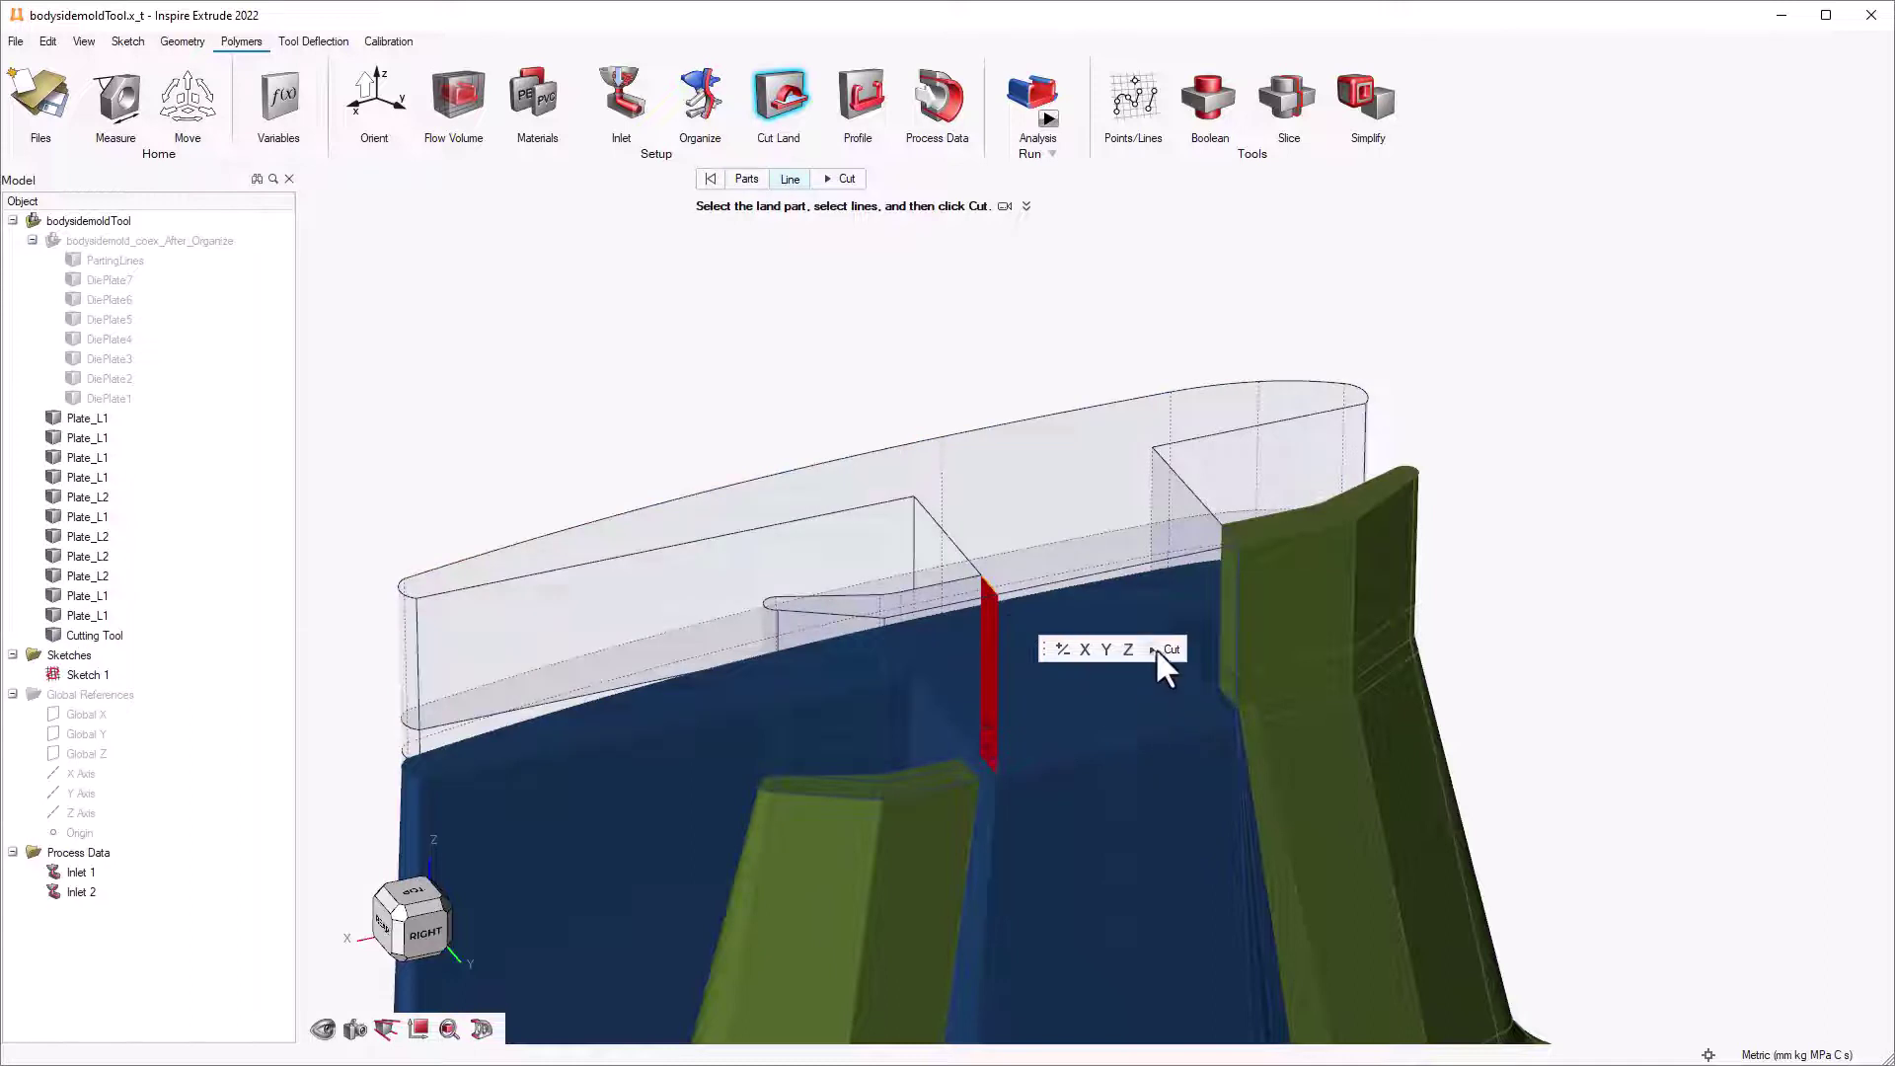
click(1159, 647)
Create 12 mm long profiles on the end faces of both Layer-2 lips and the Layer-1 main section
click(857, 105)
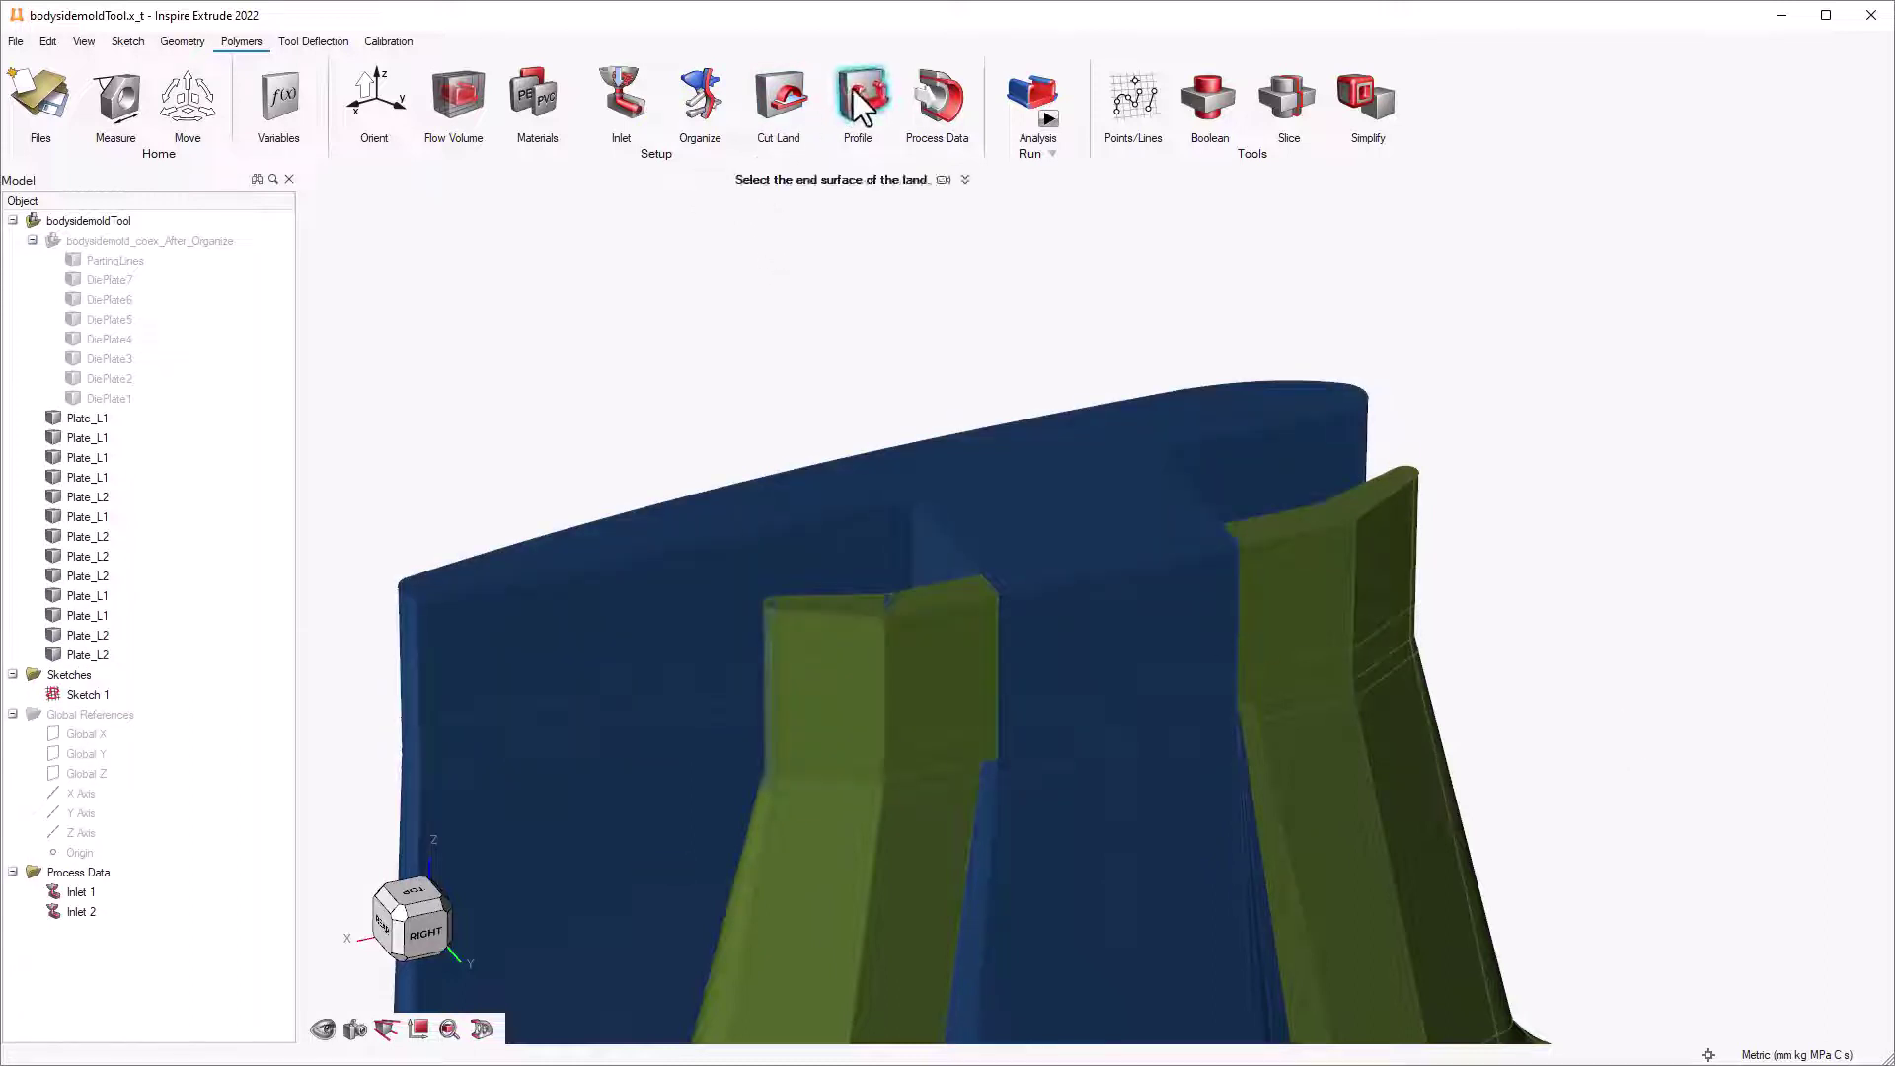
click(847, 610)
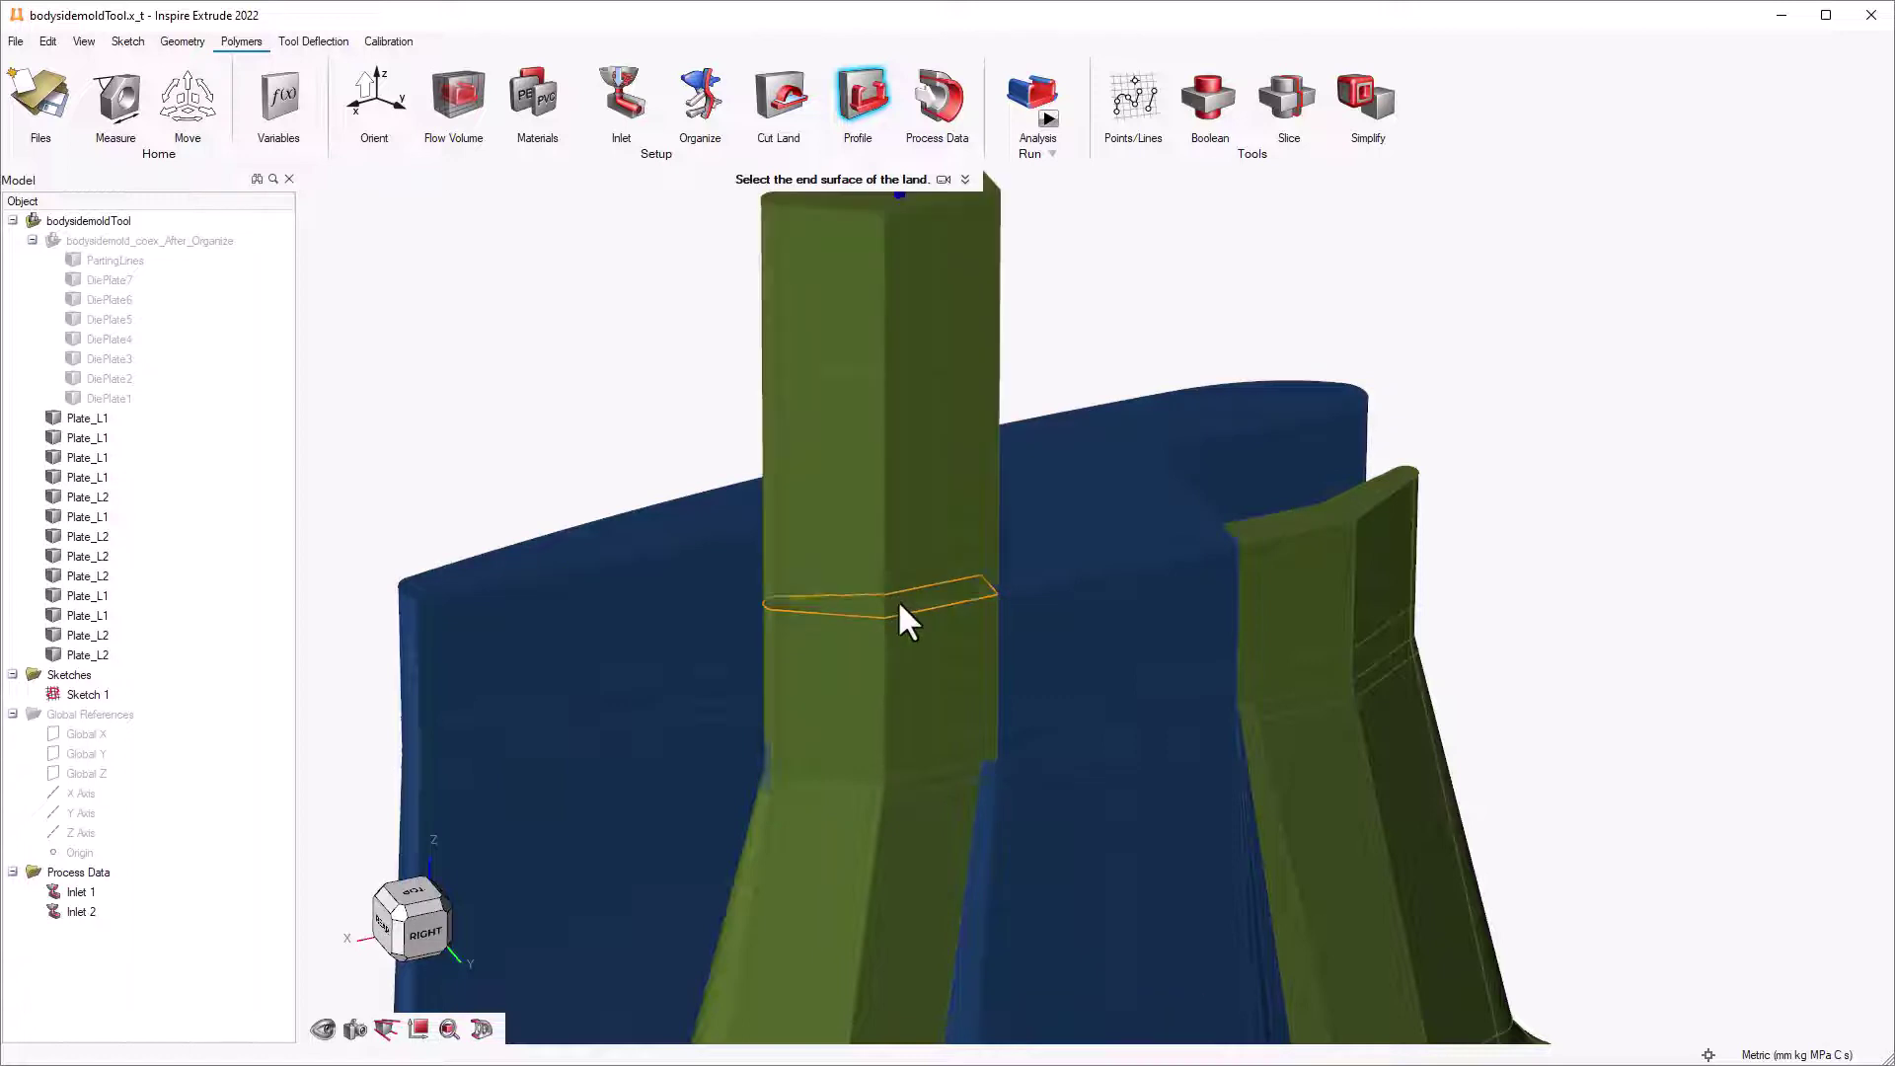
click(1305, 519)
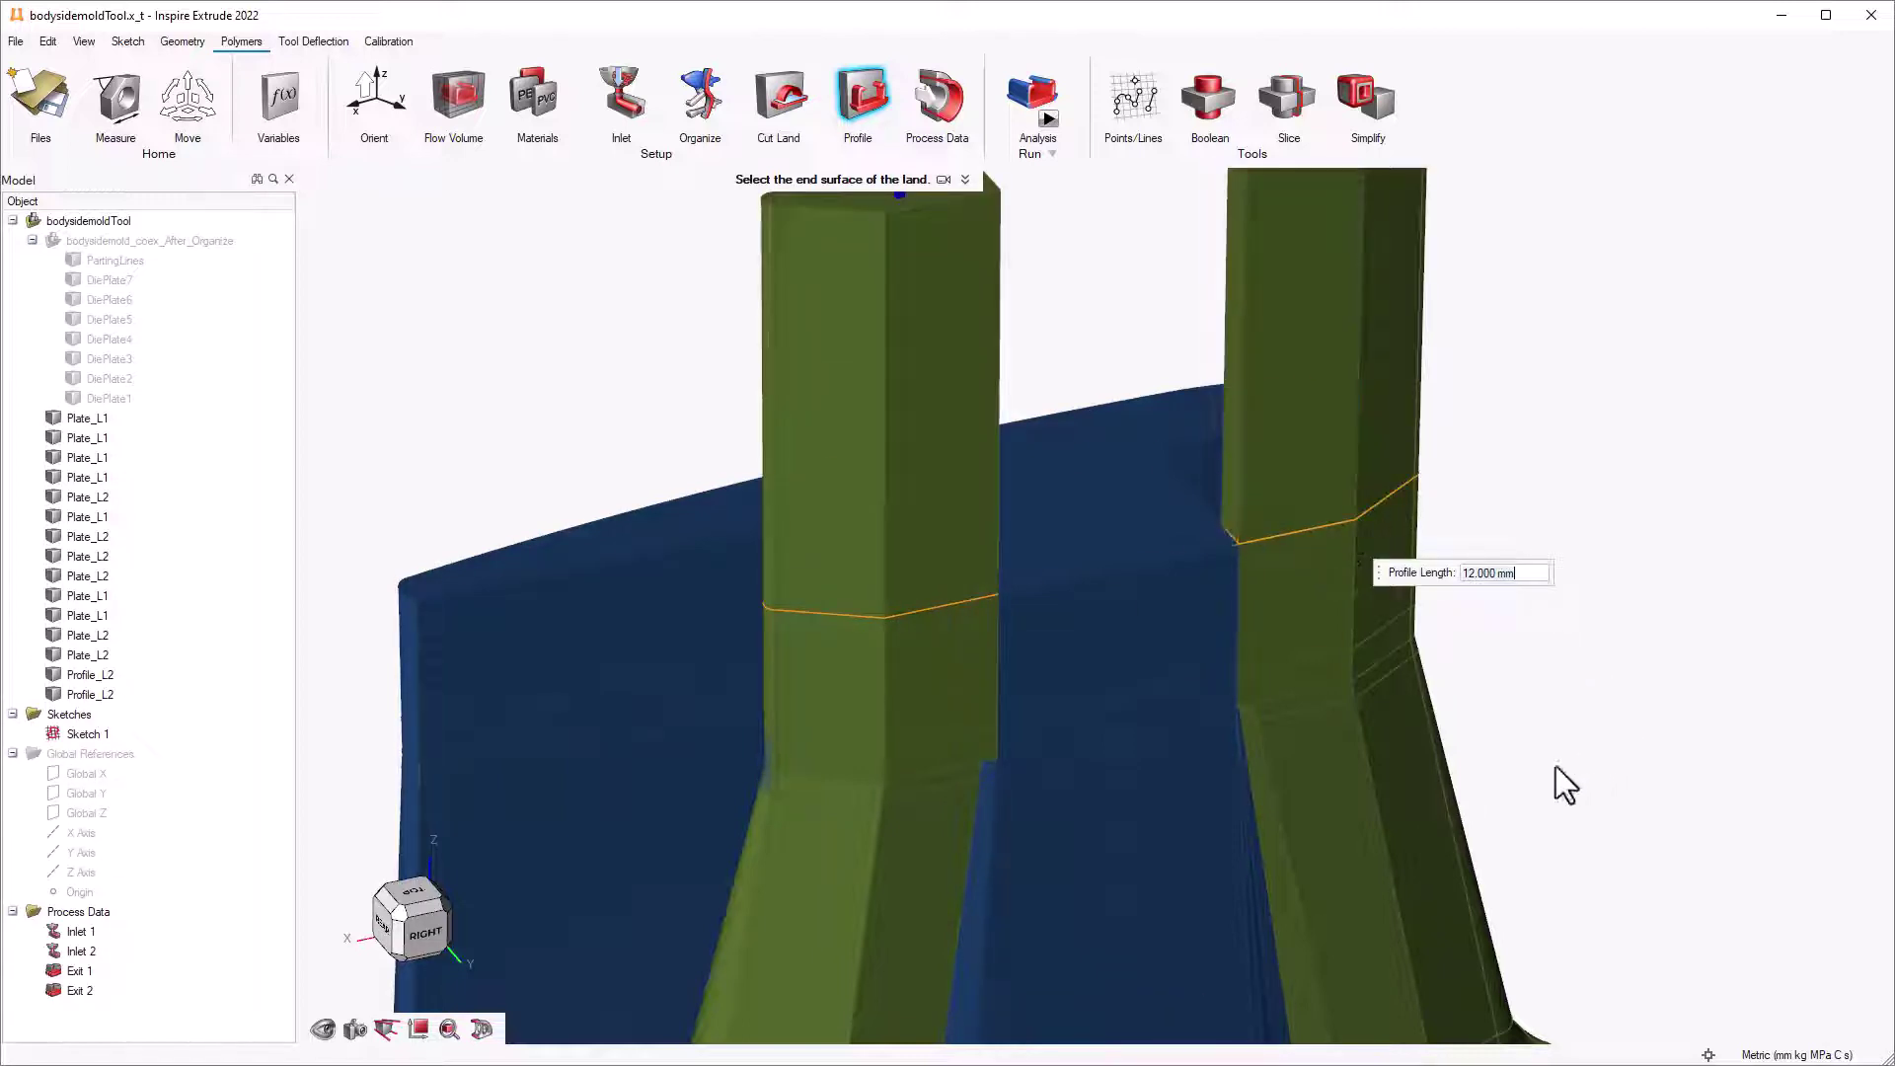
click(1070, 484)
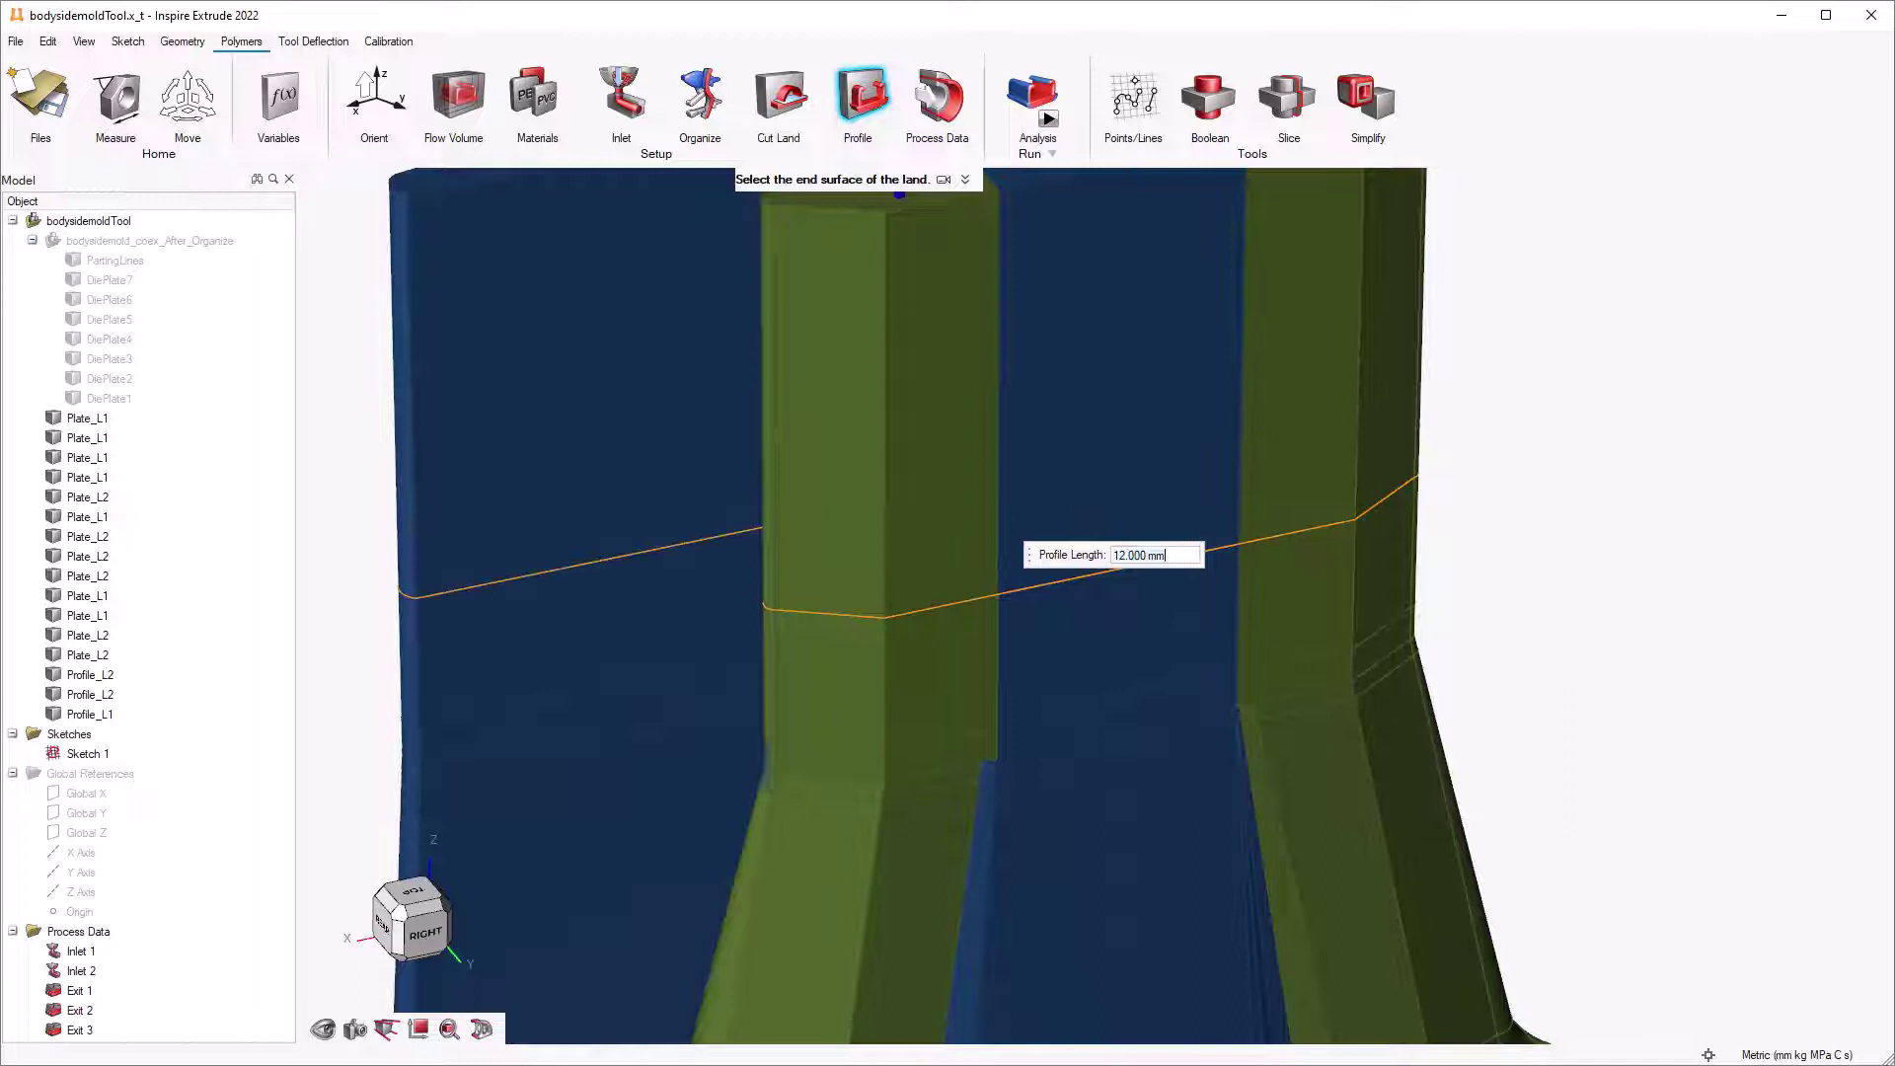
right_drag(1609, 456, 1797, 697)
right_drag(1469, 509, 1620, 580)
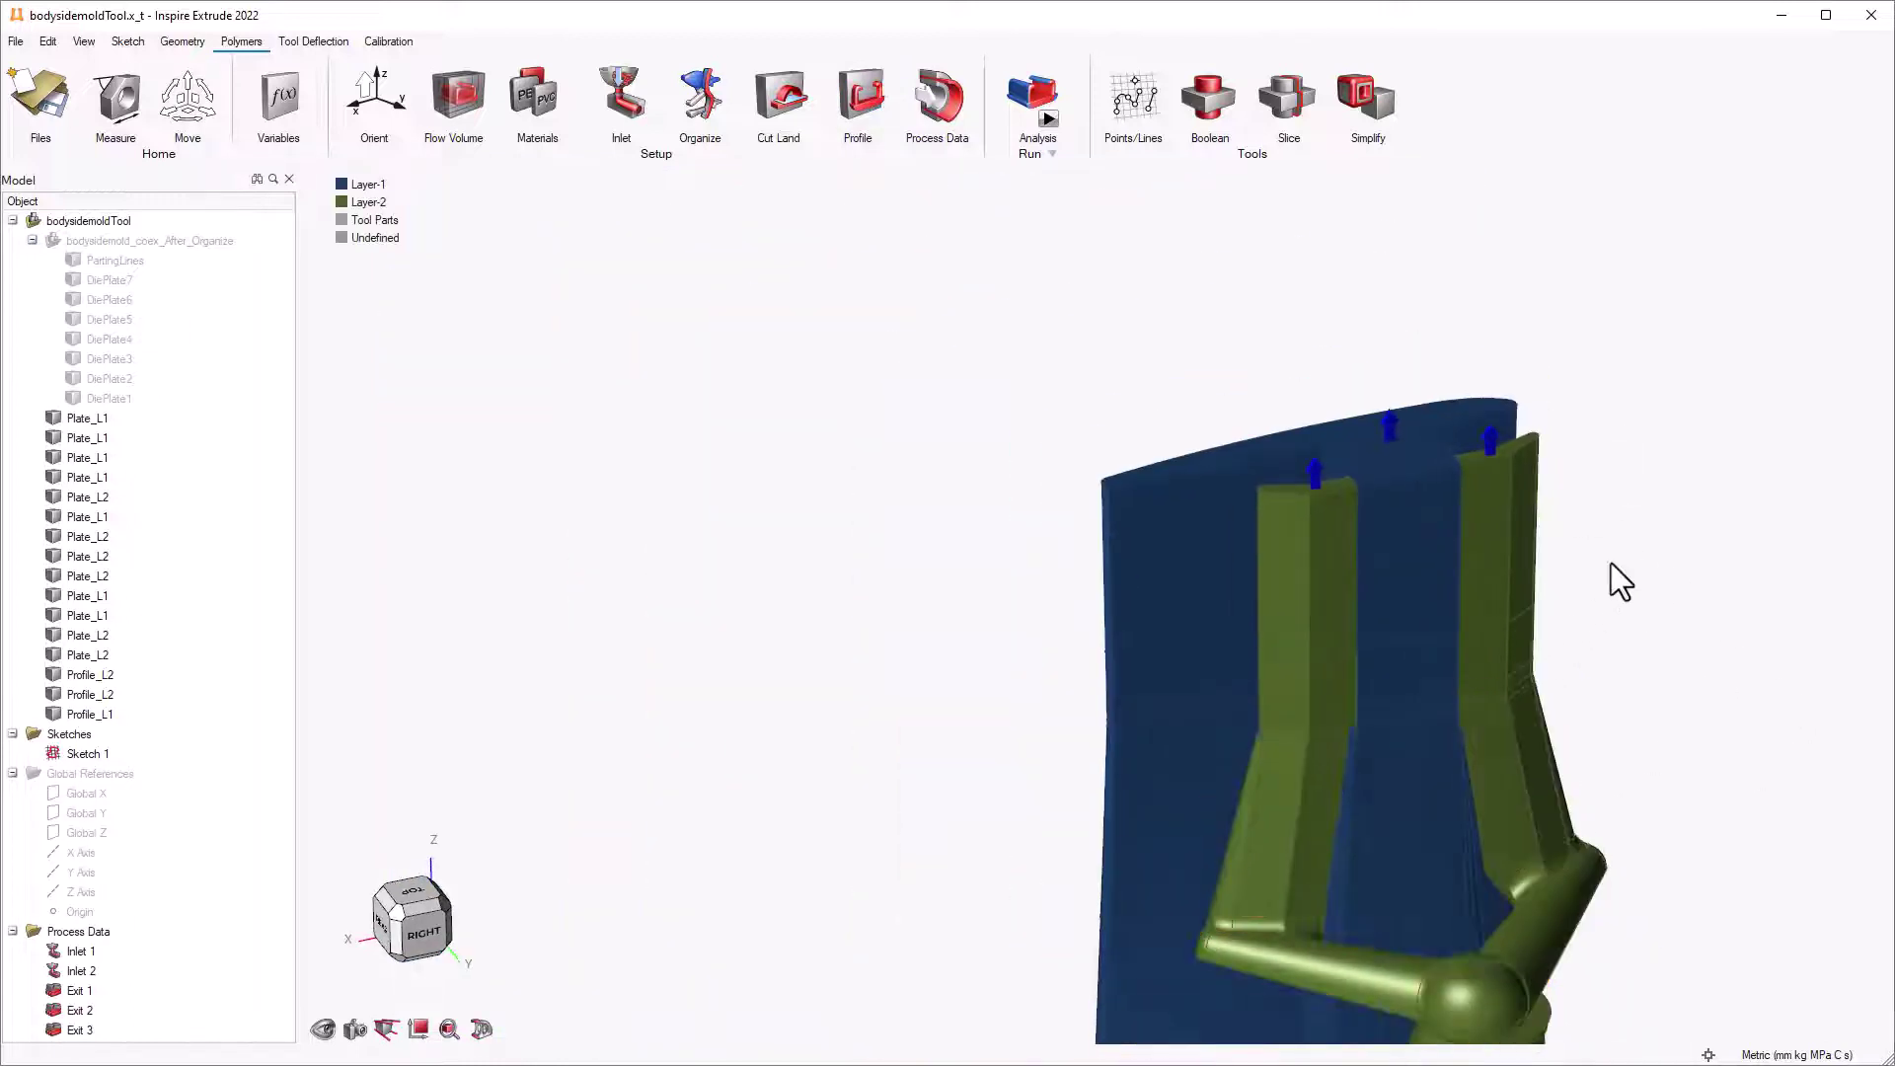
middle_drag(1620, 580, 1510, 546)
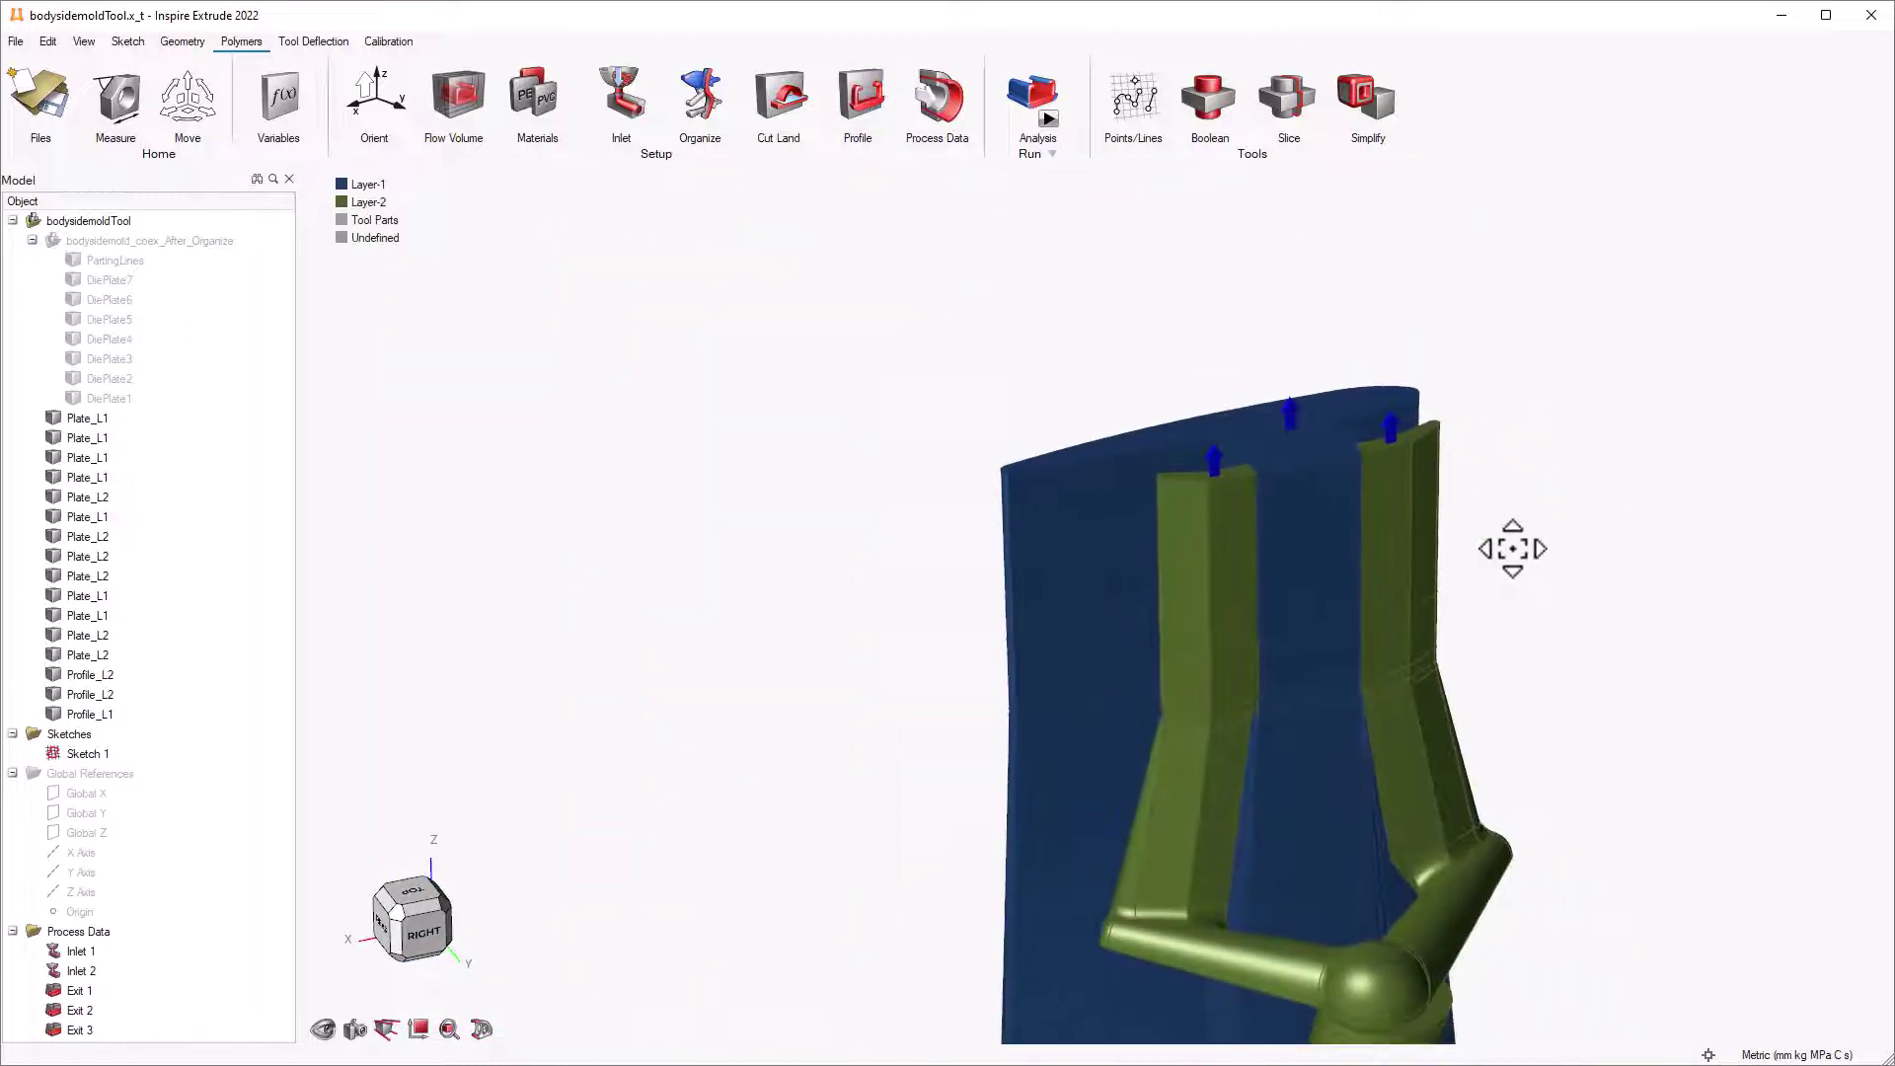
Save the model as bodysidemoldTool2.iep in the Documents > Practice > Inspire Extrude folder
click(15, 41)
click(114, 286)
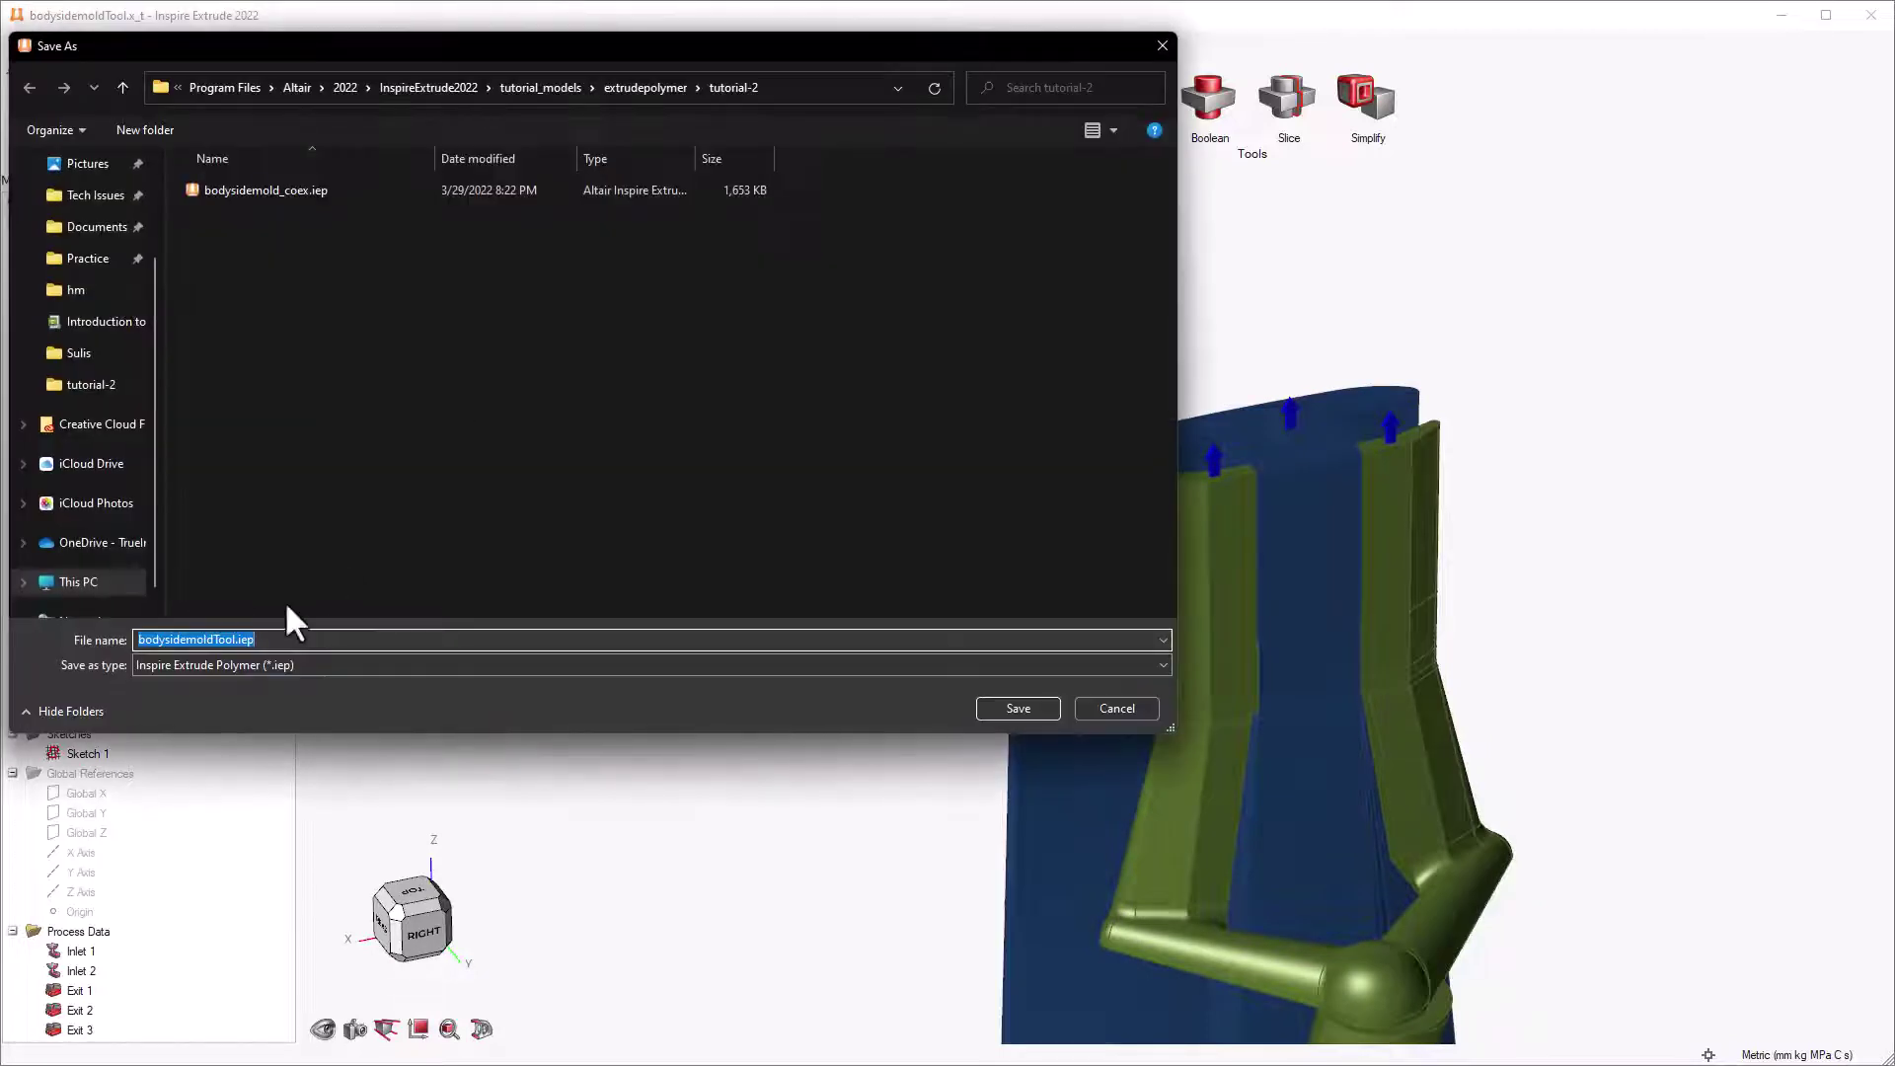
click(71, 260)
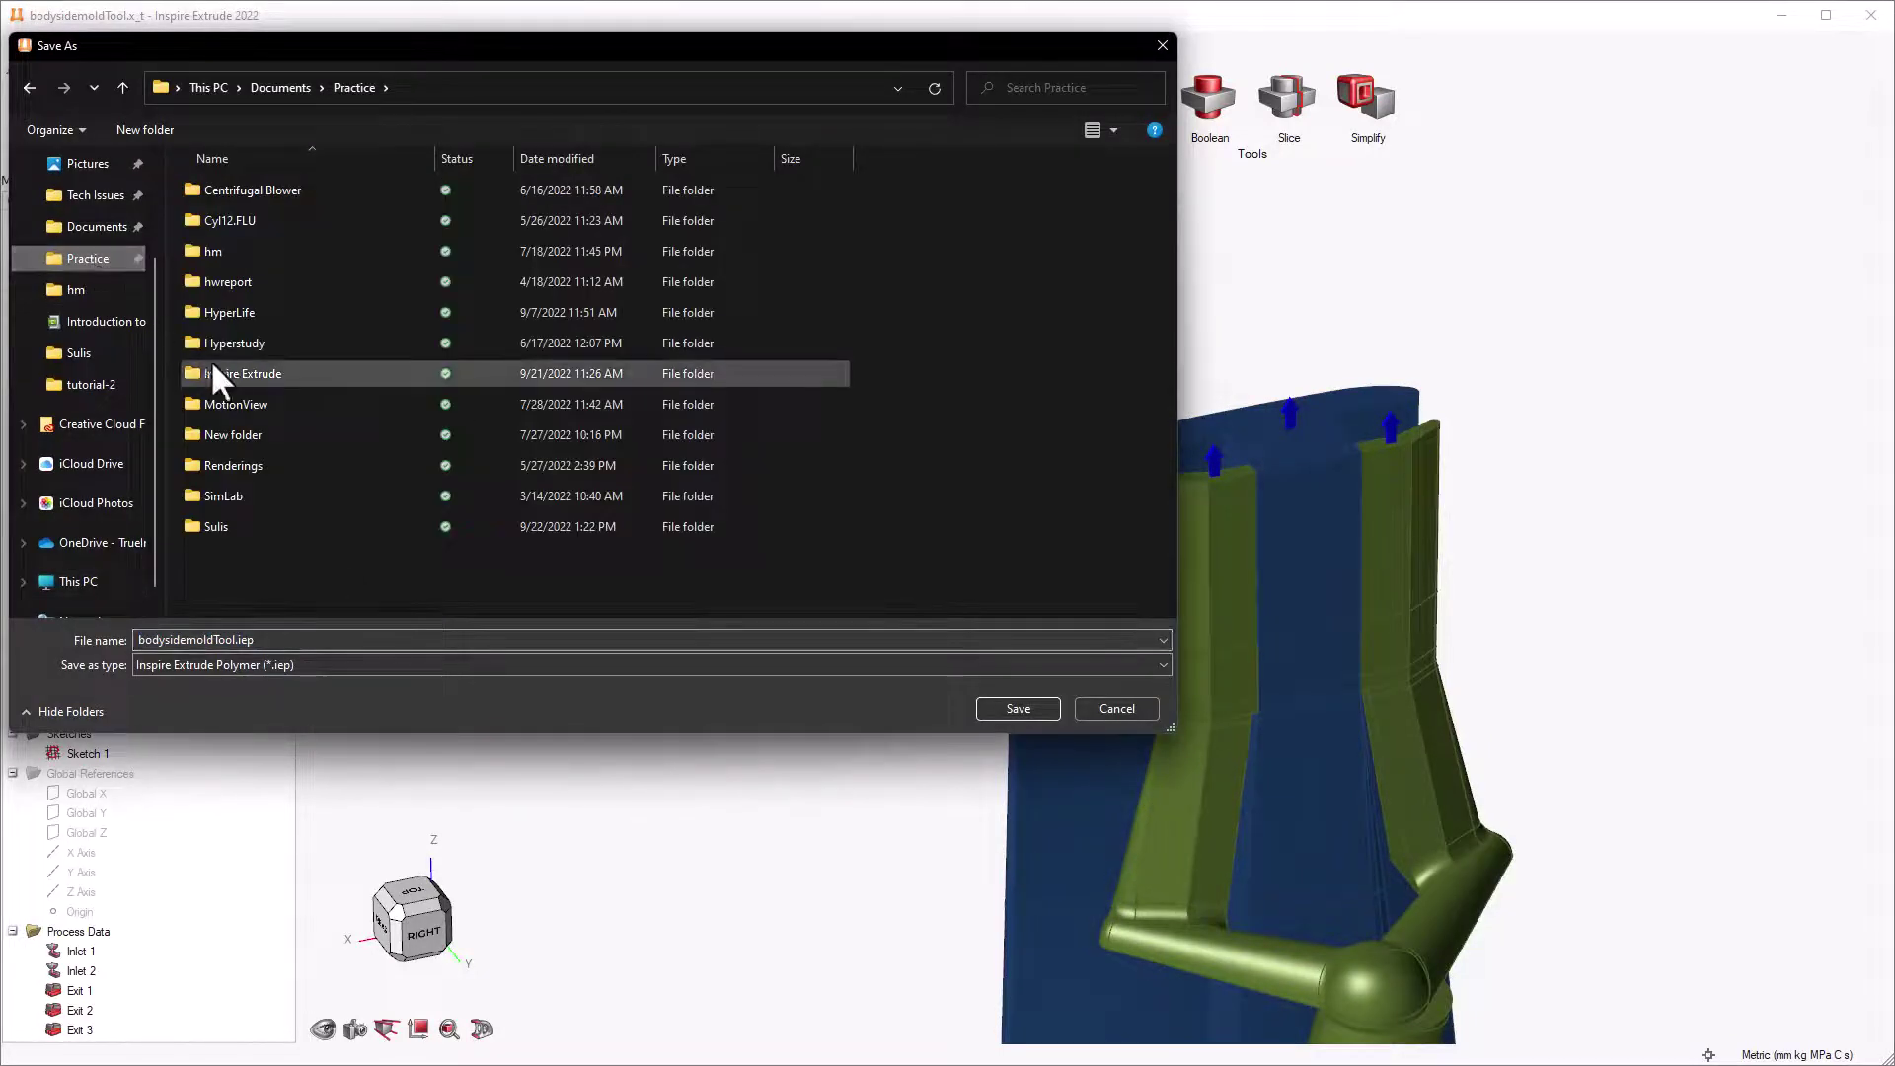
double_click(213, 371)
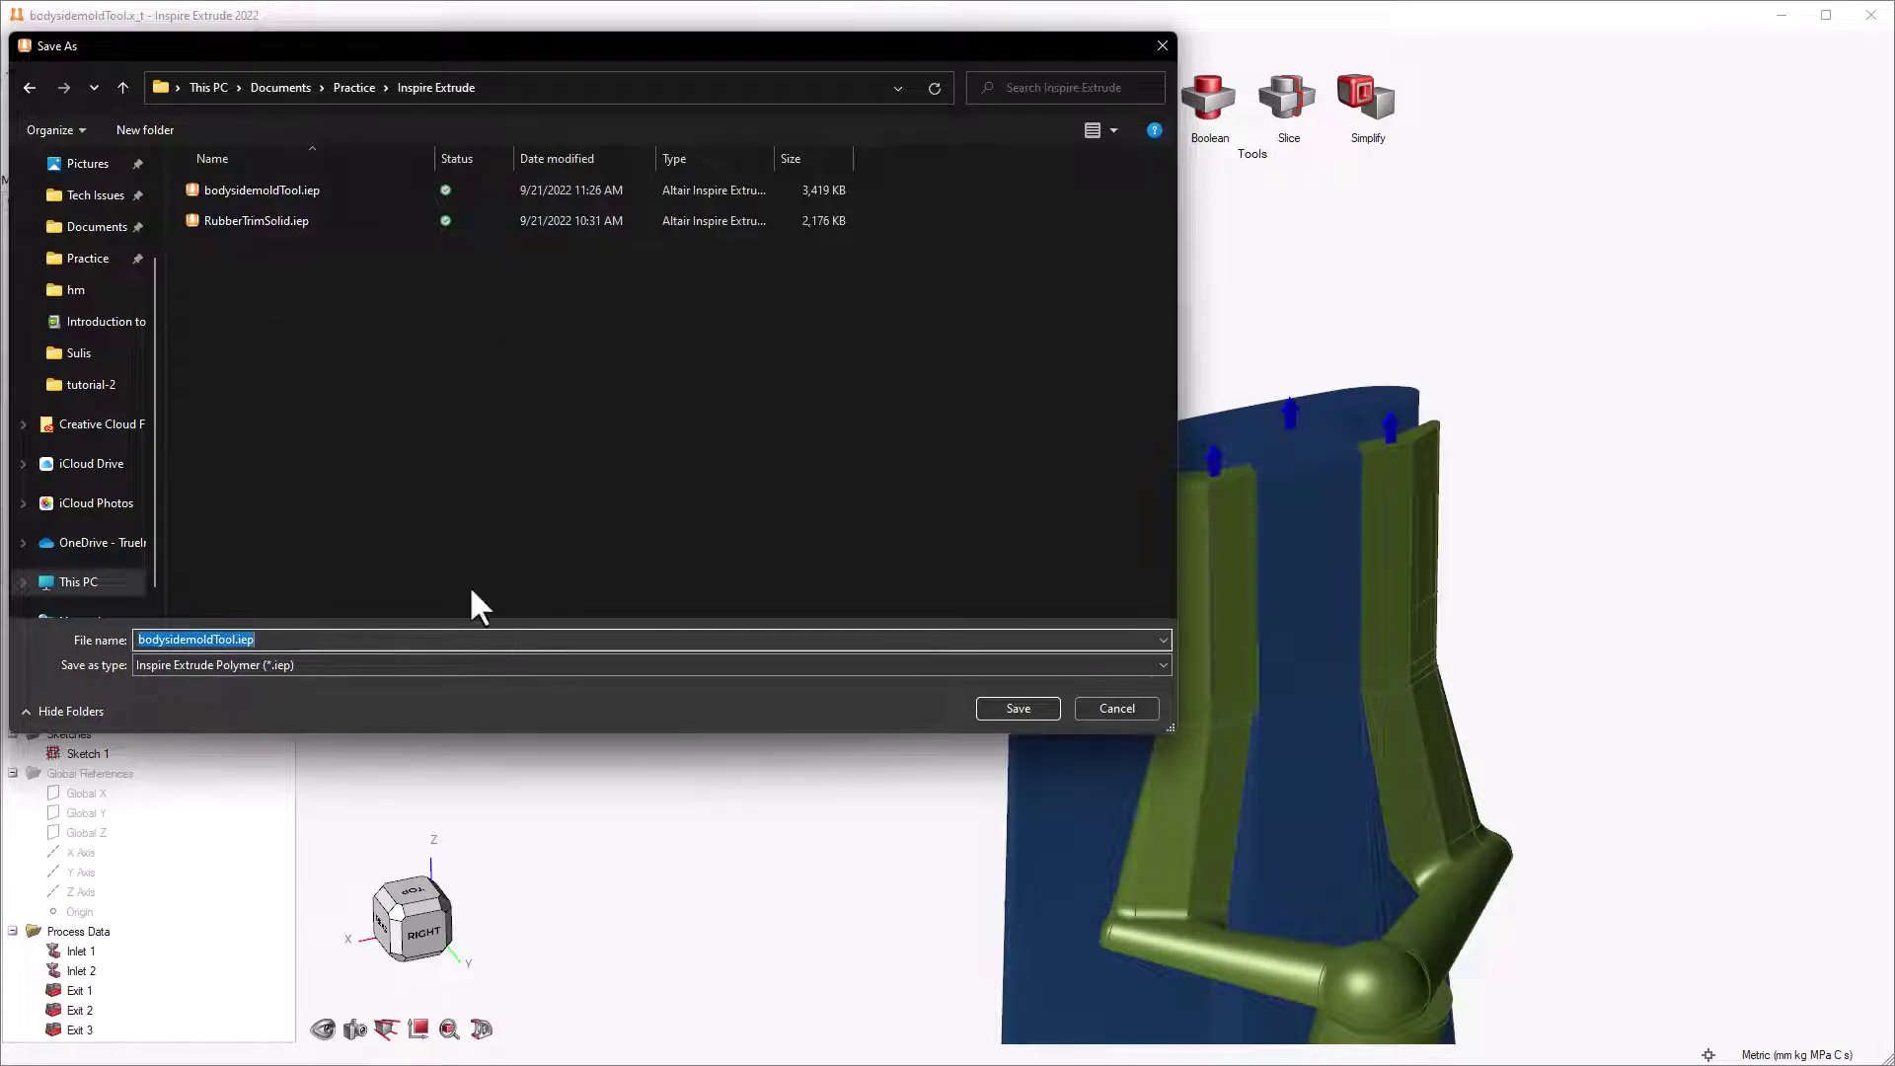
click(267, 639)
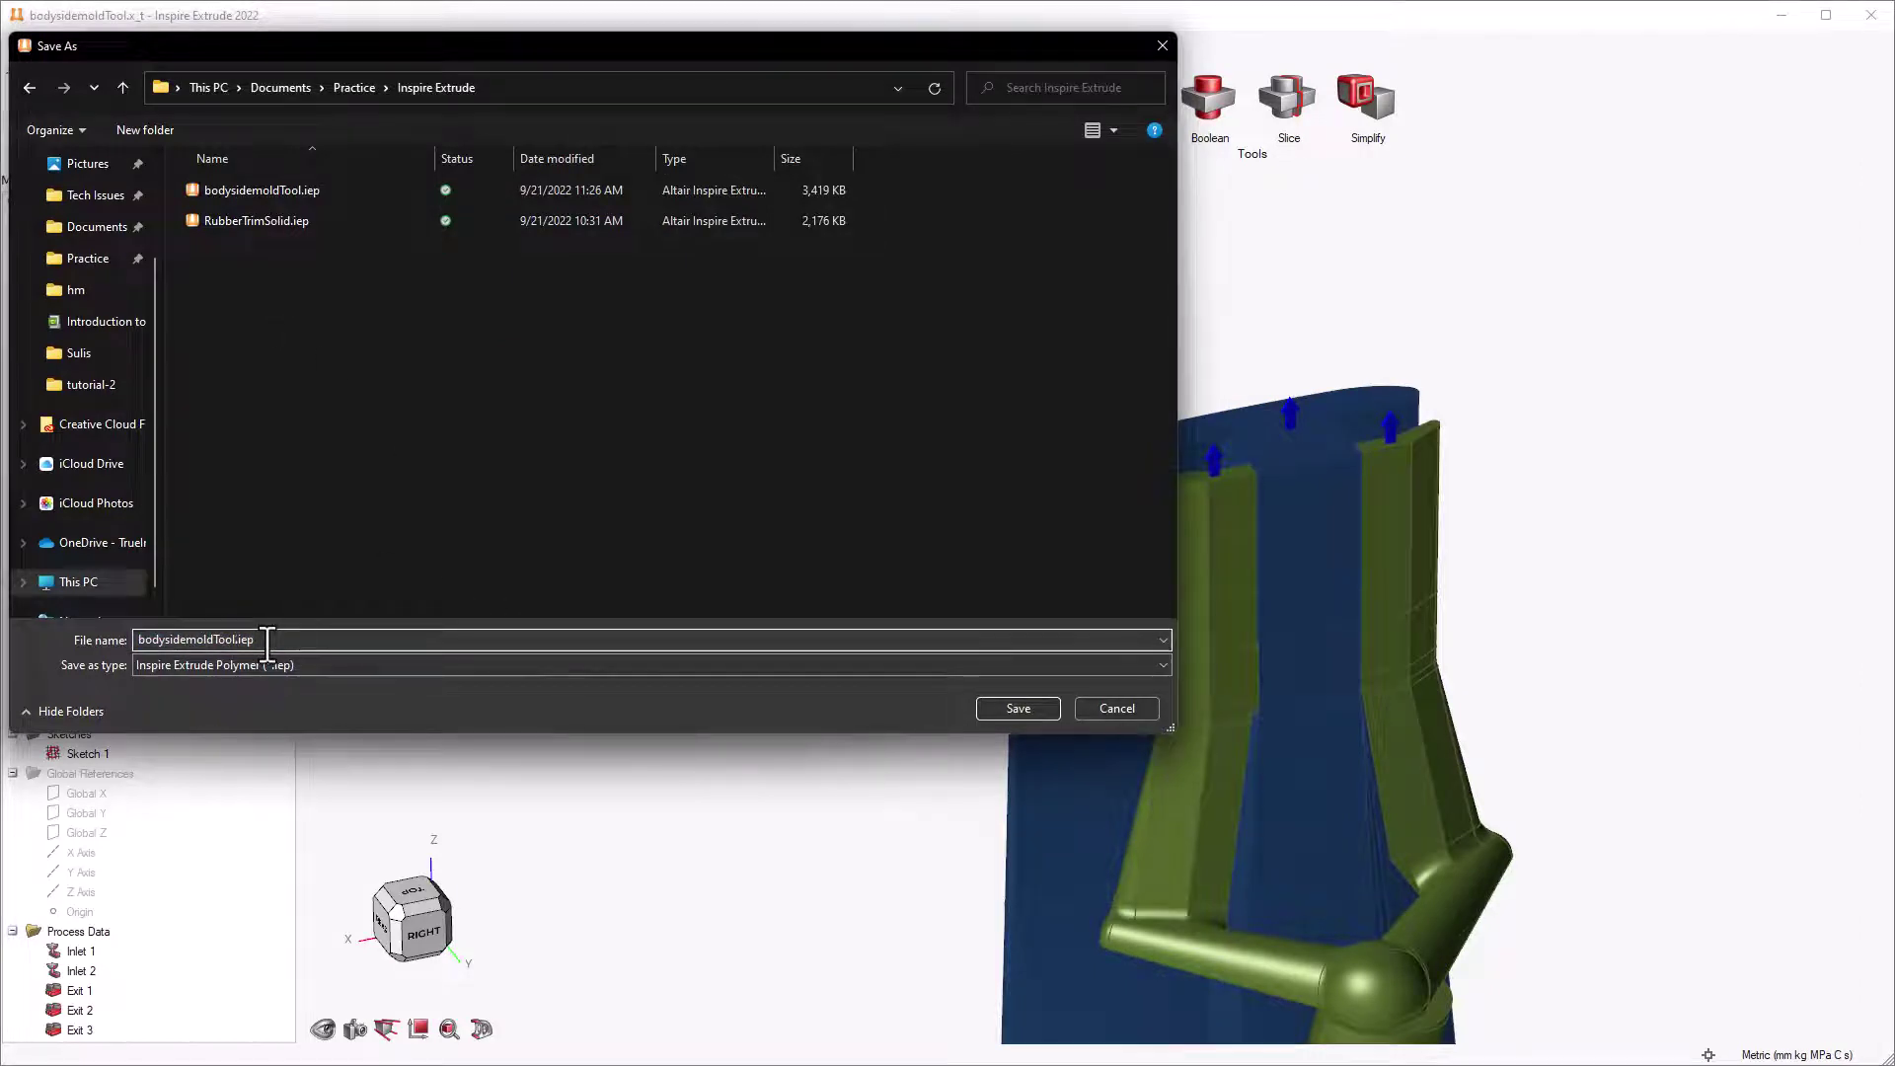
key(Return)
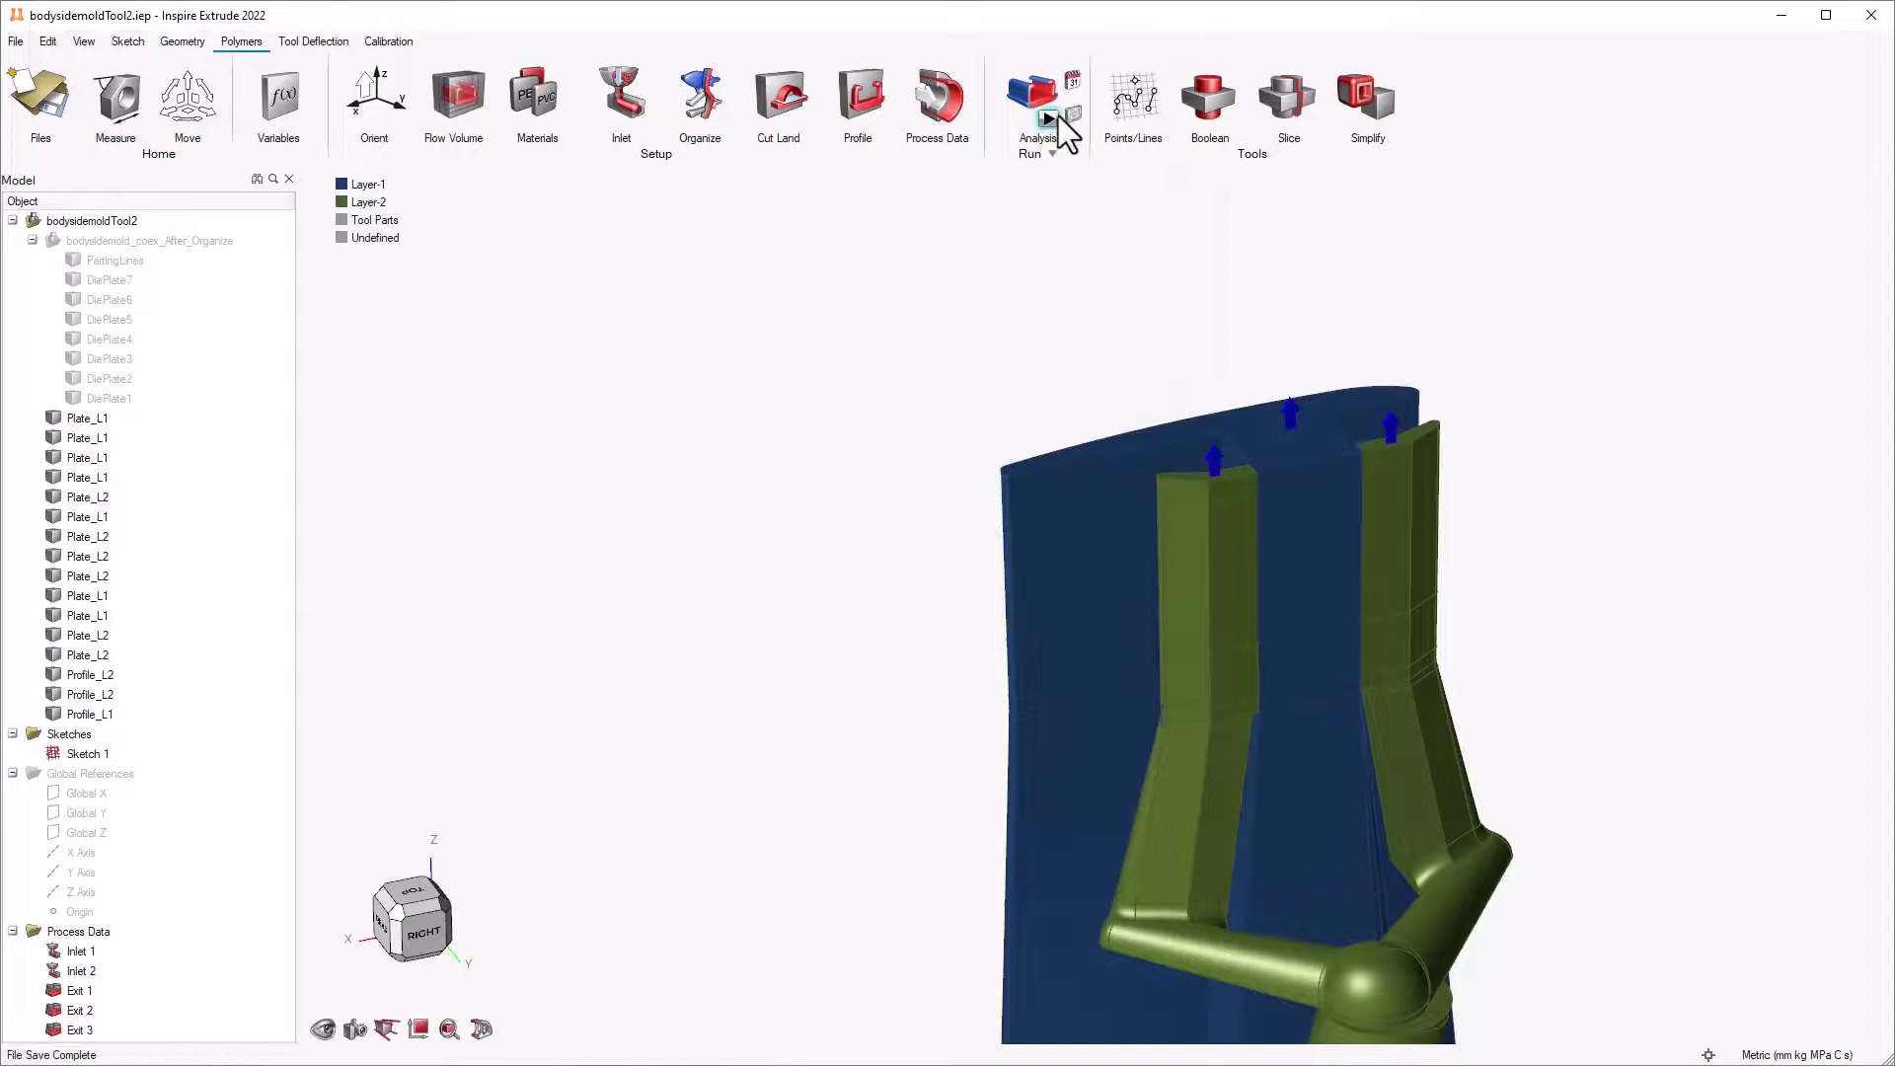
Run the polymer analysis of bodysidemoldTool2 with the Medium mesh size
click(1047, 120)
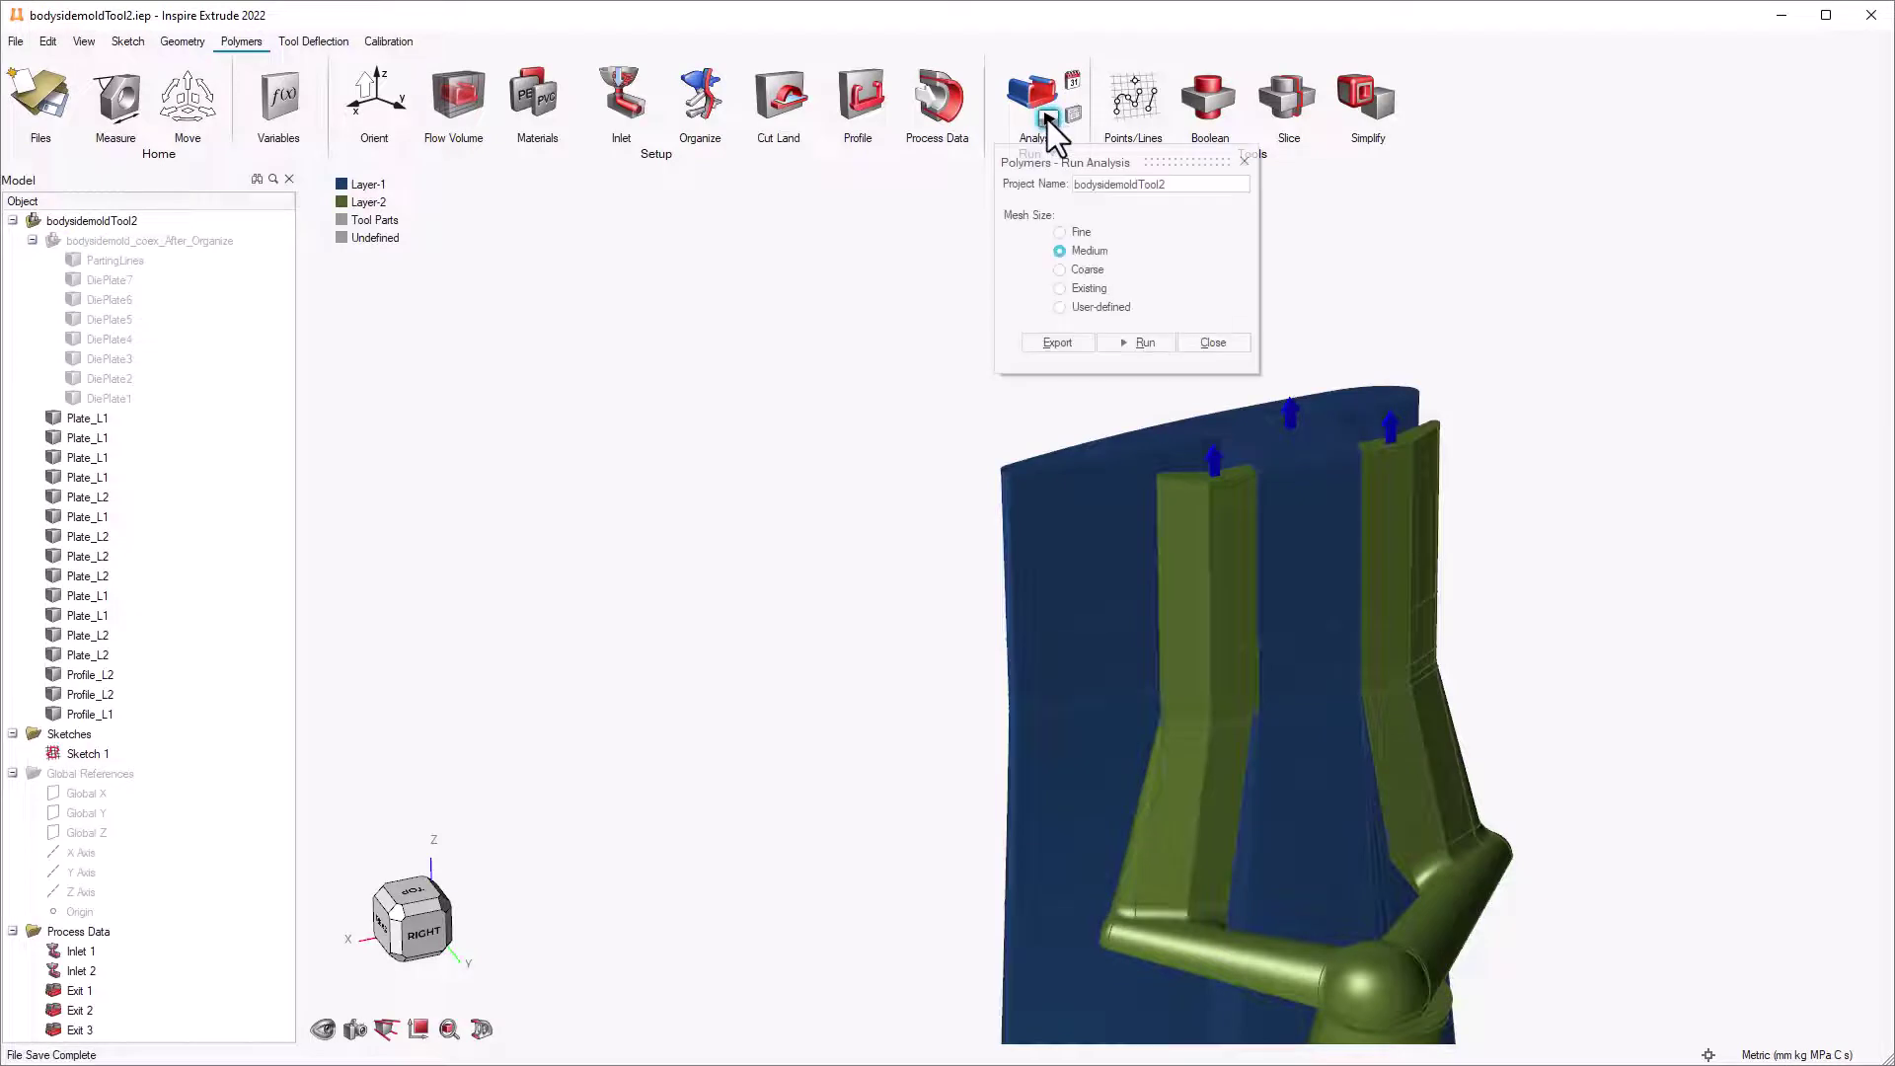
click(1138, 343)
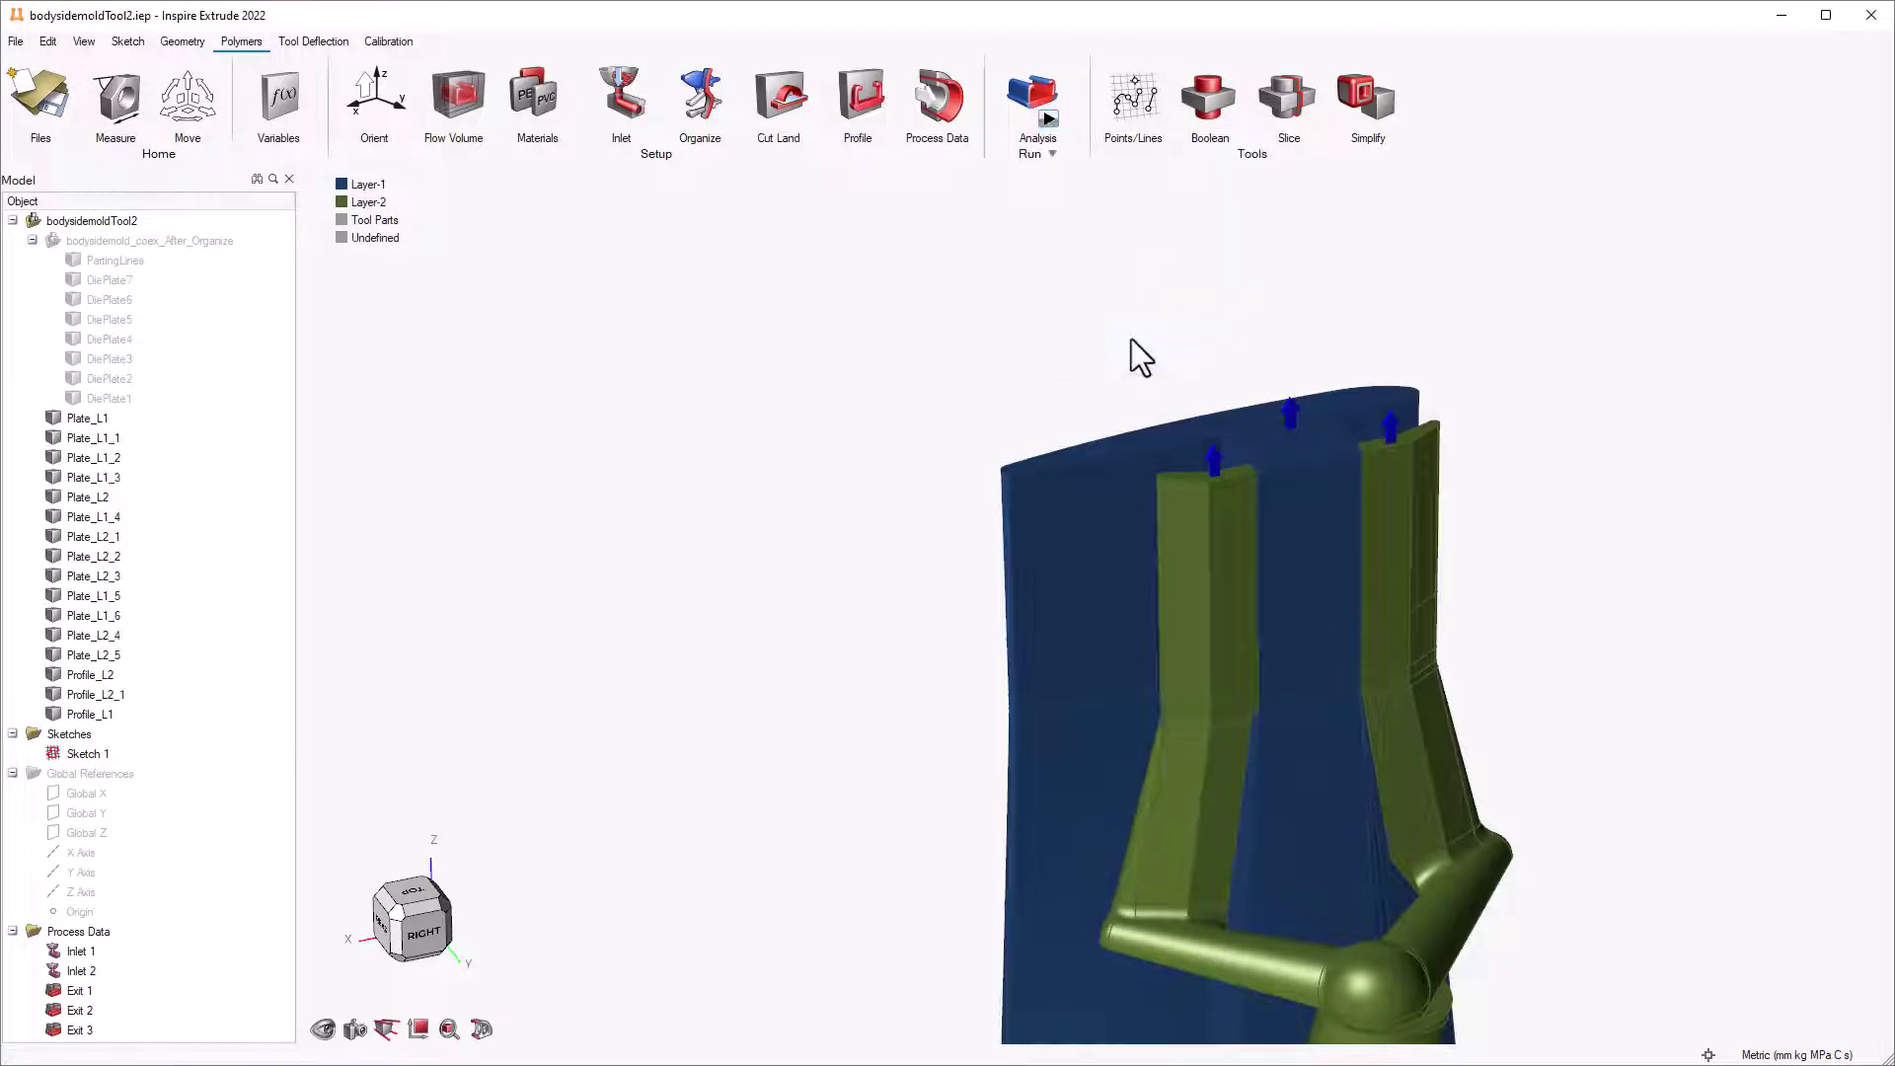
click(404, 923)
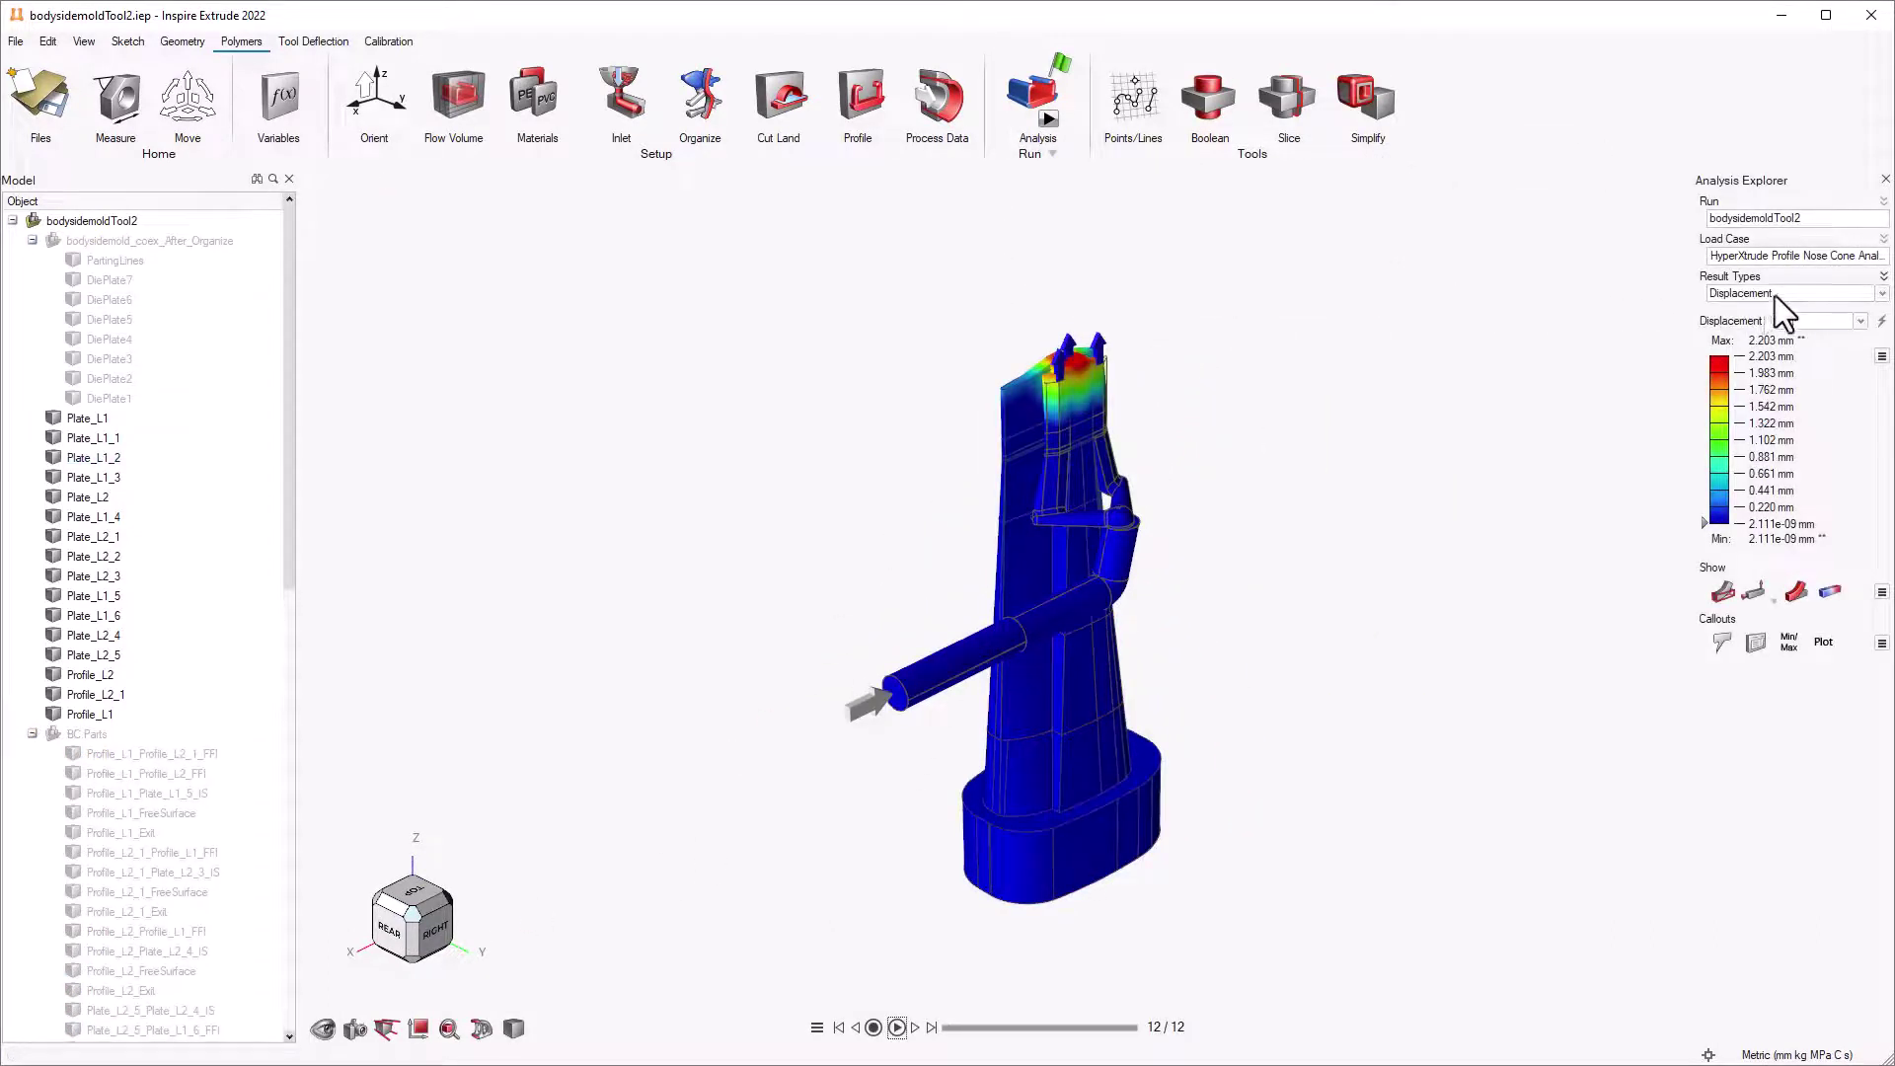
Display the Temperature result, play its animation and examine the temperature distribution around the die exit and profiles
click(1787, 294)
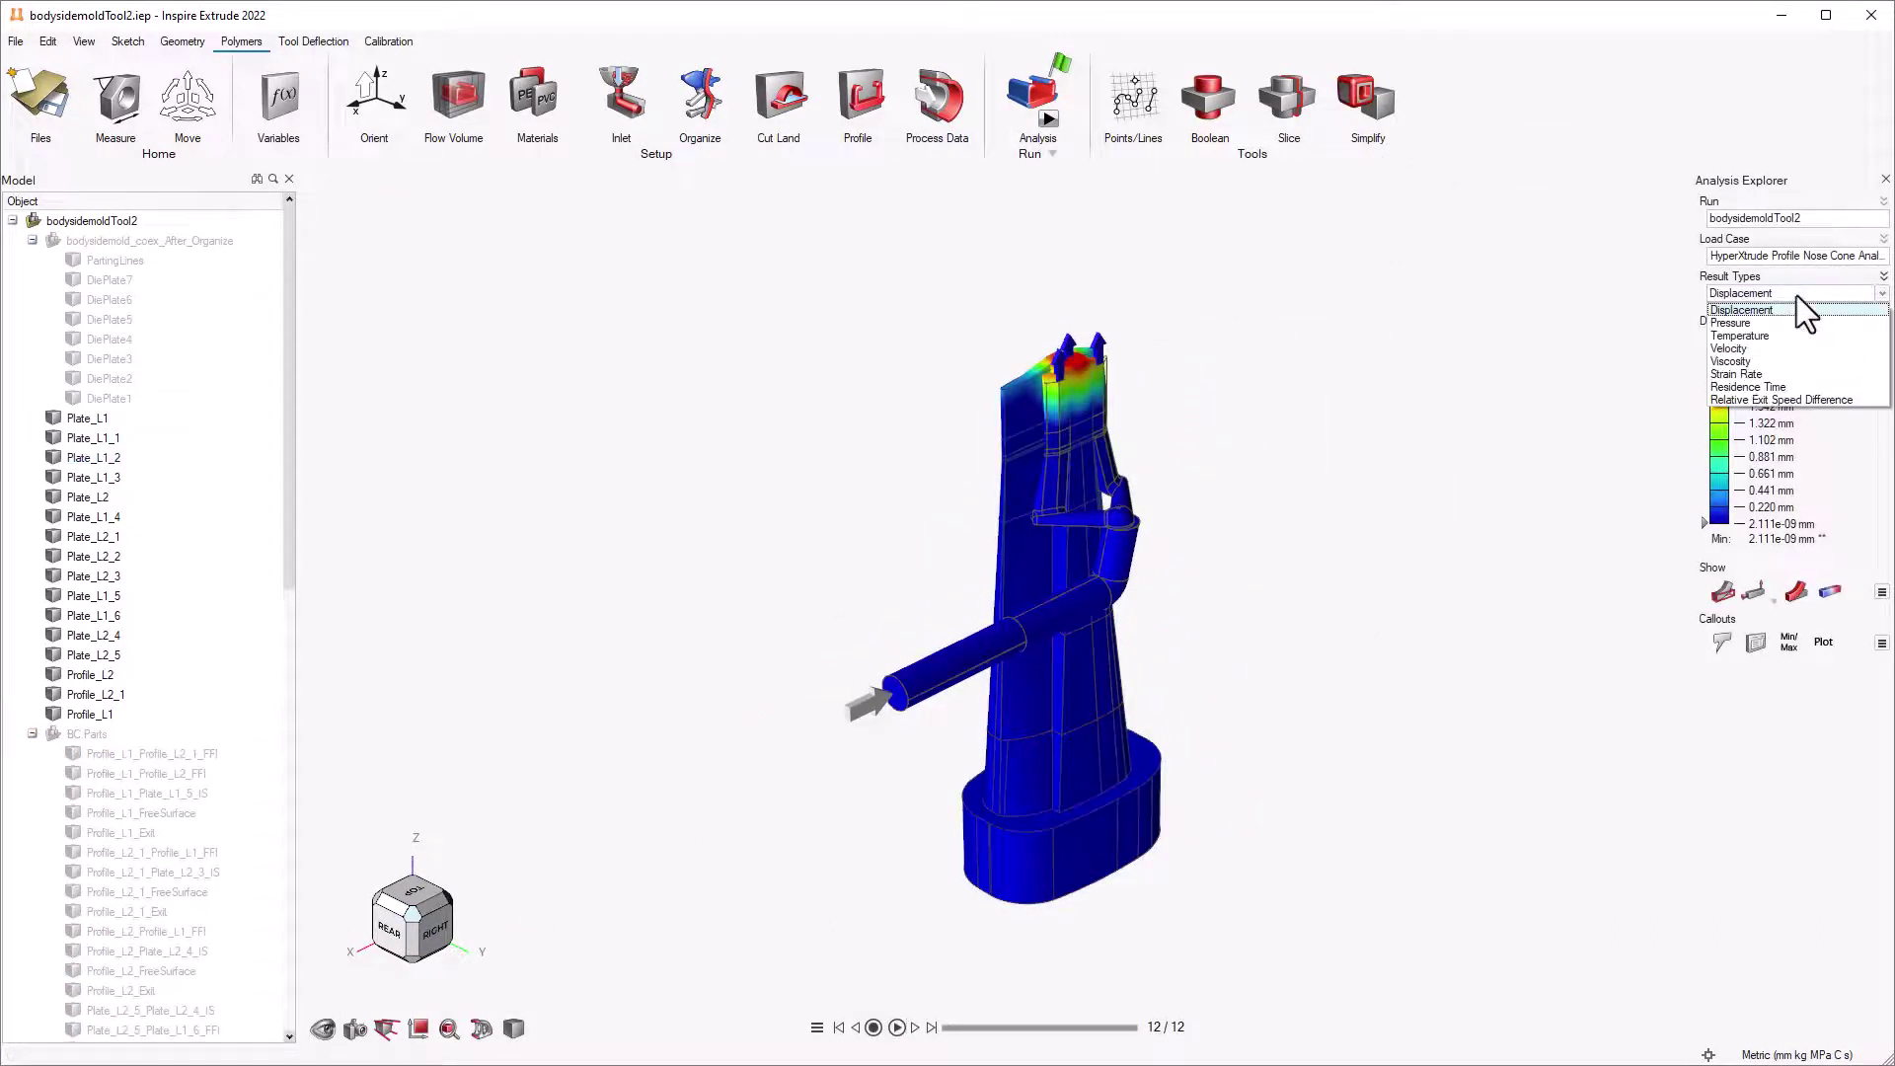
click(1772, 335)
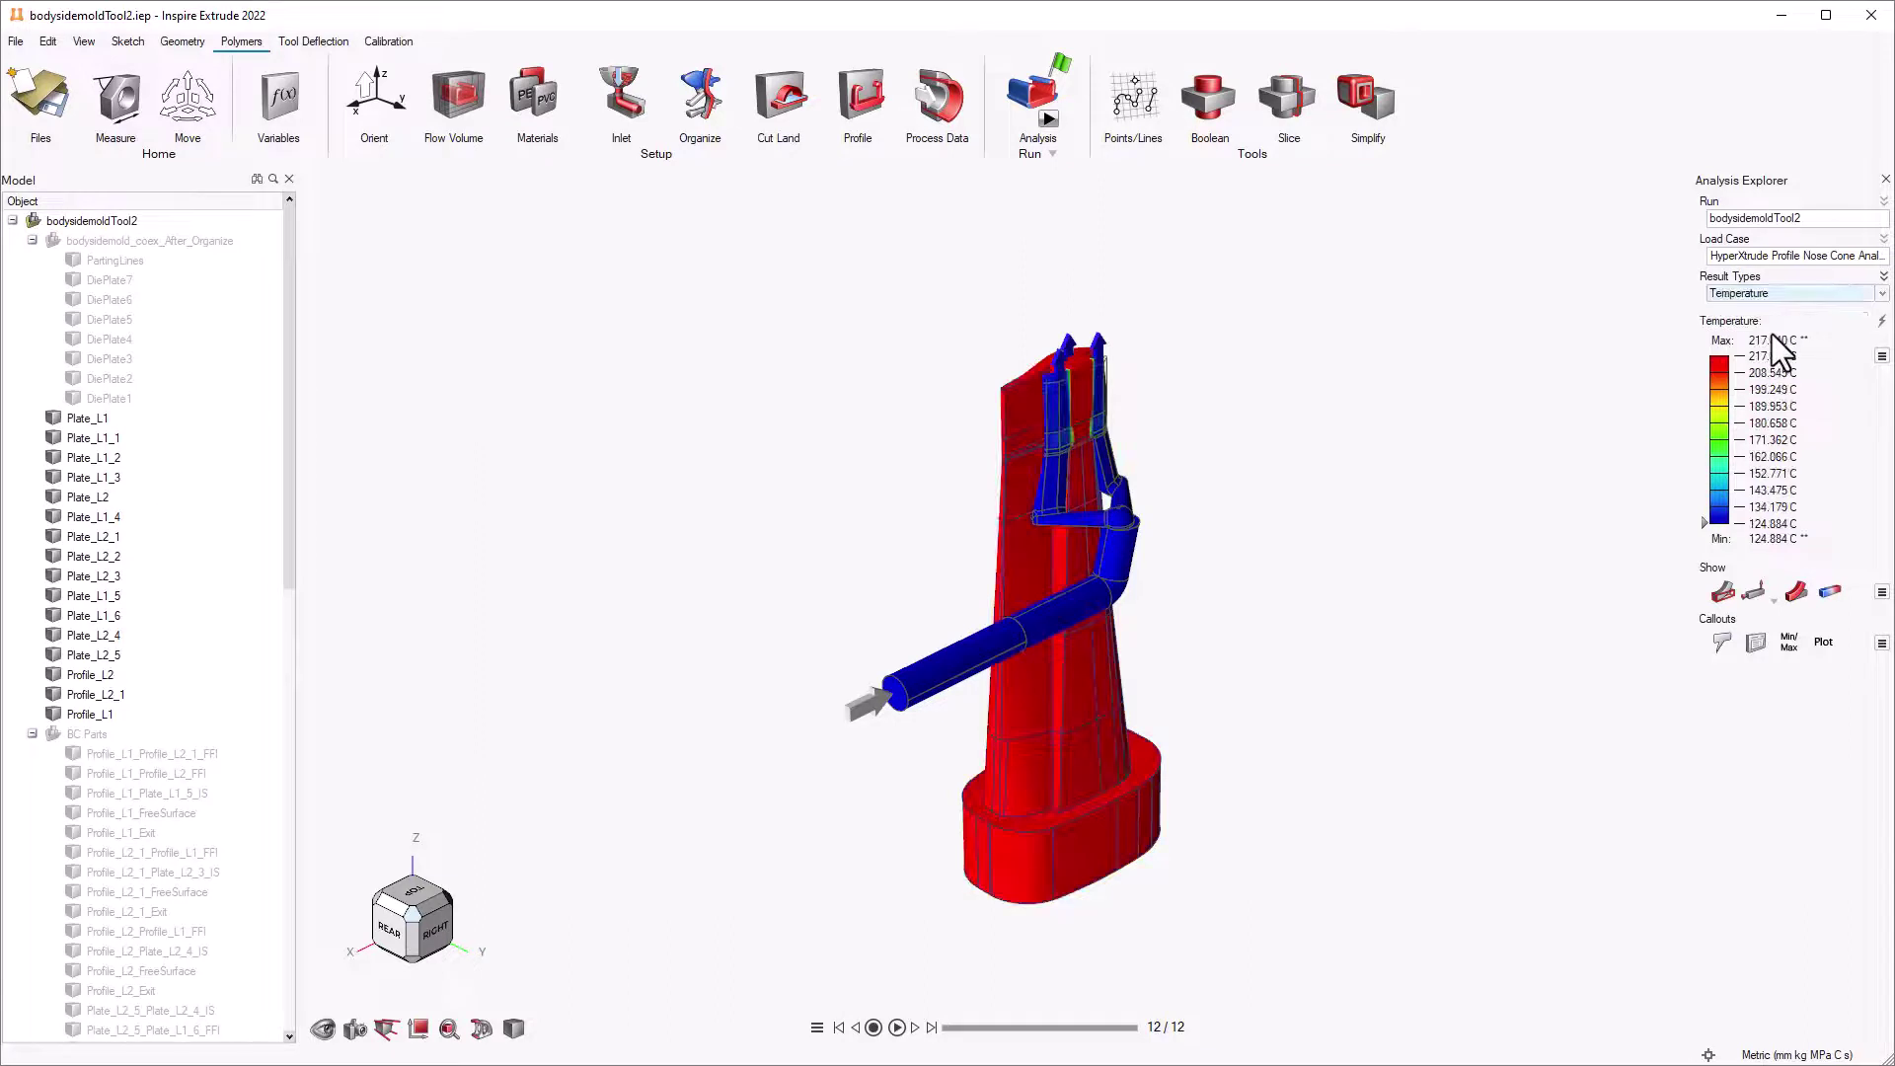
click(896, 1028)
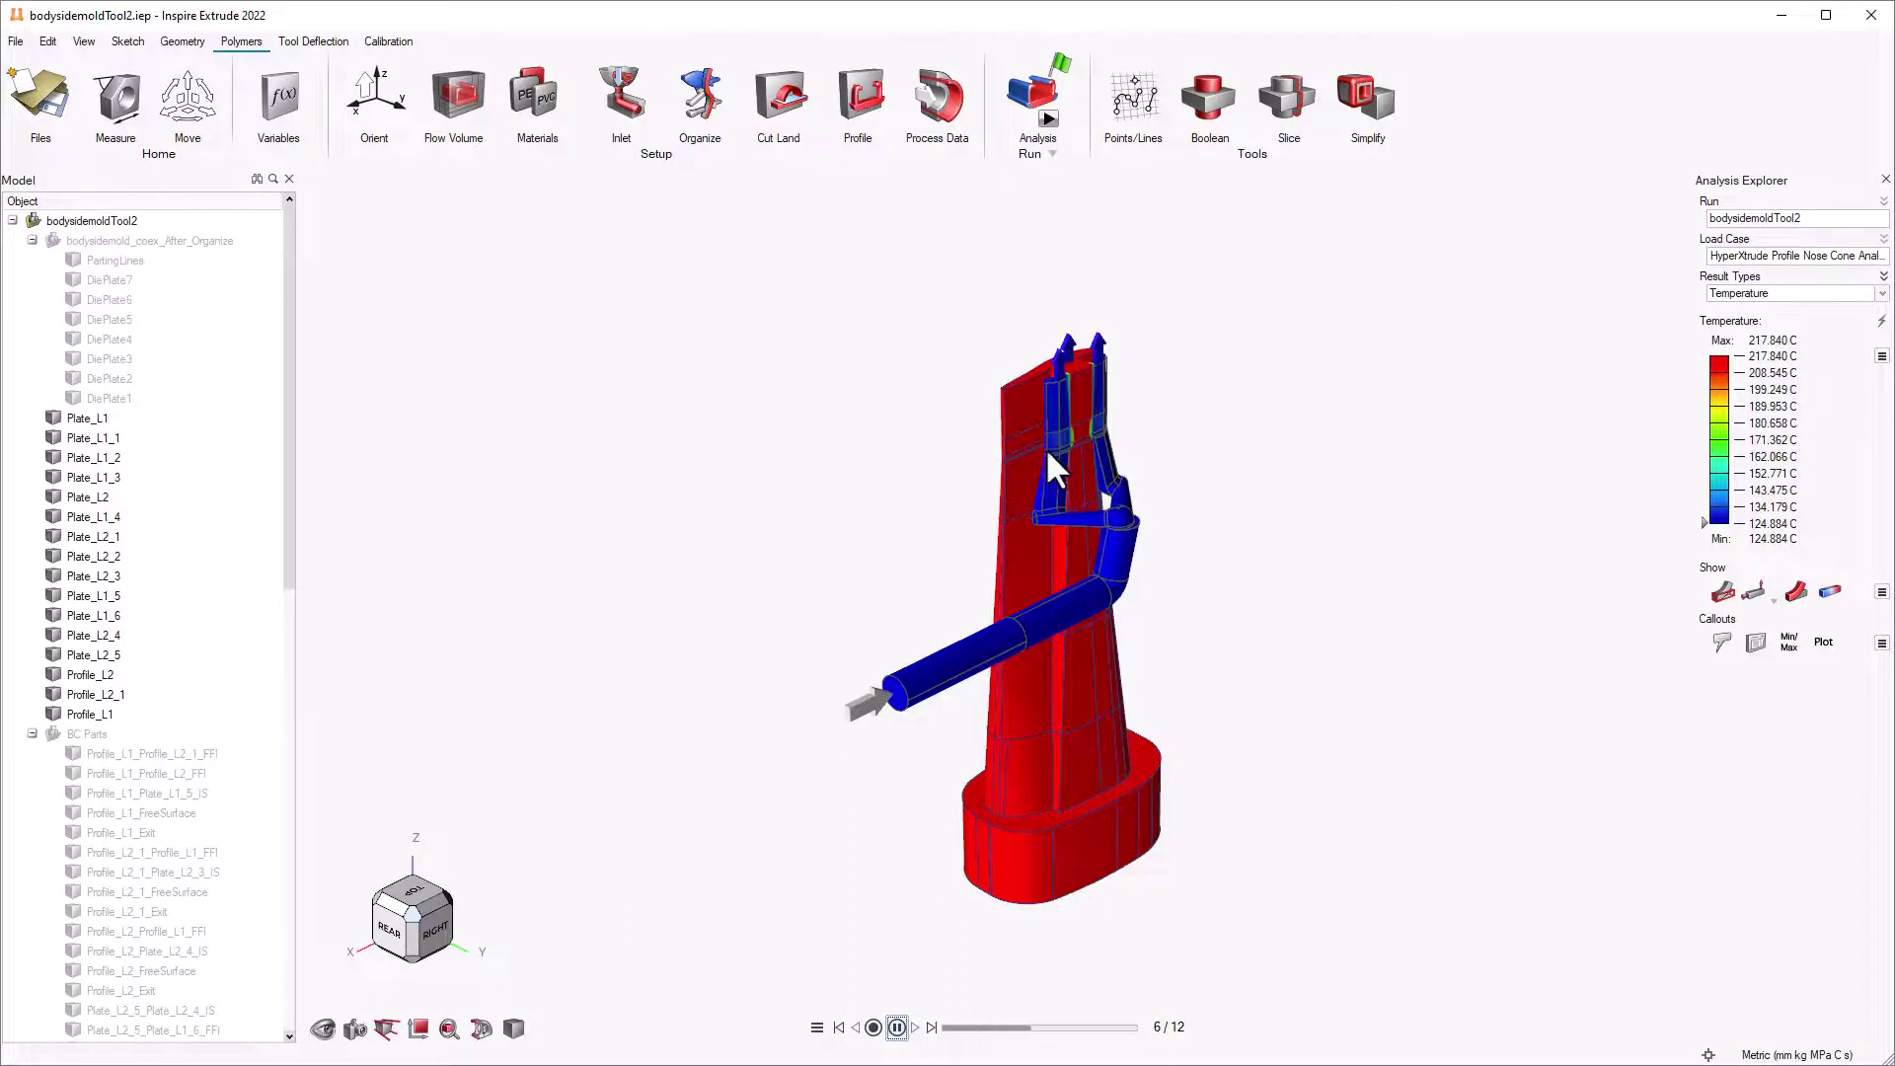
right_drag(1048, 456, 1031, 370)
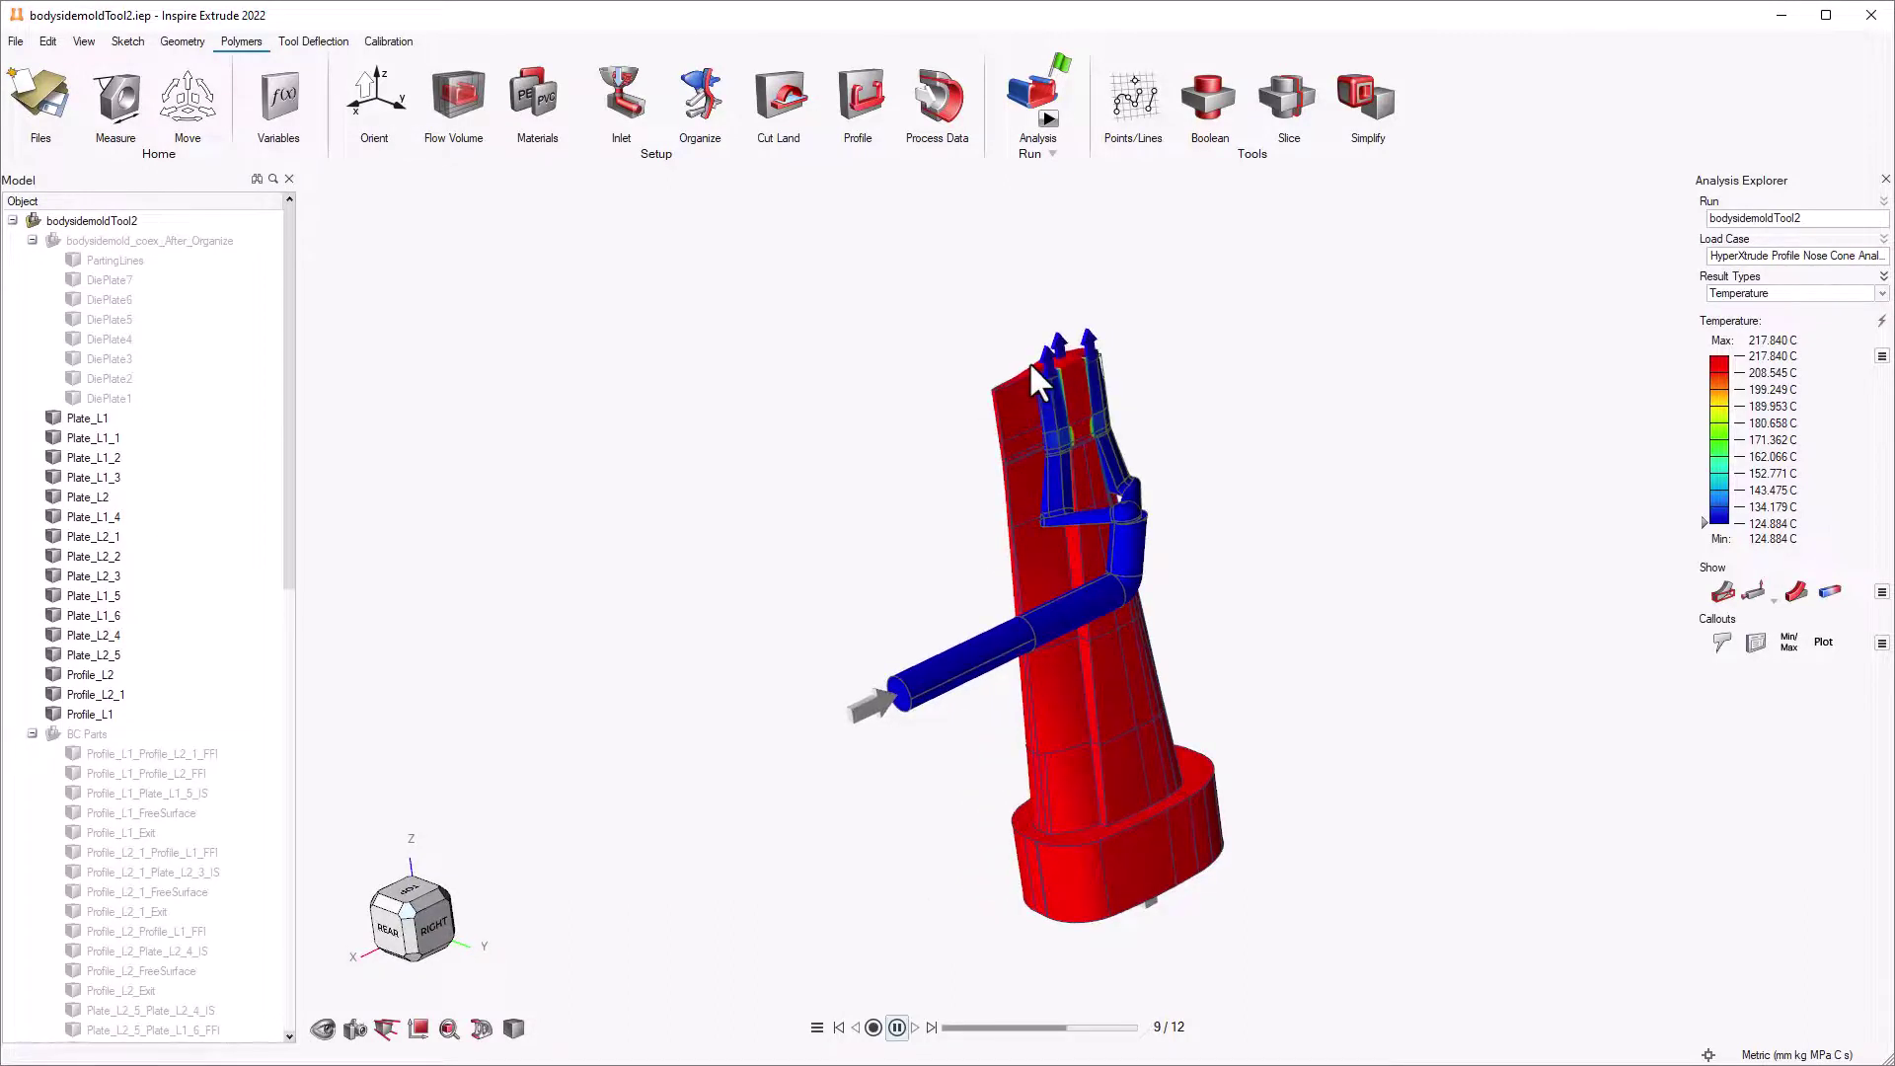
scroll(1030, 363, up, 8)
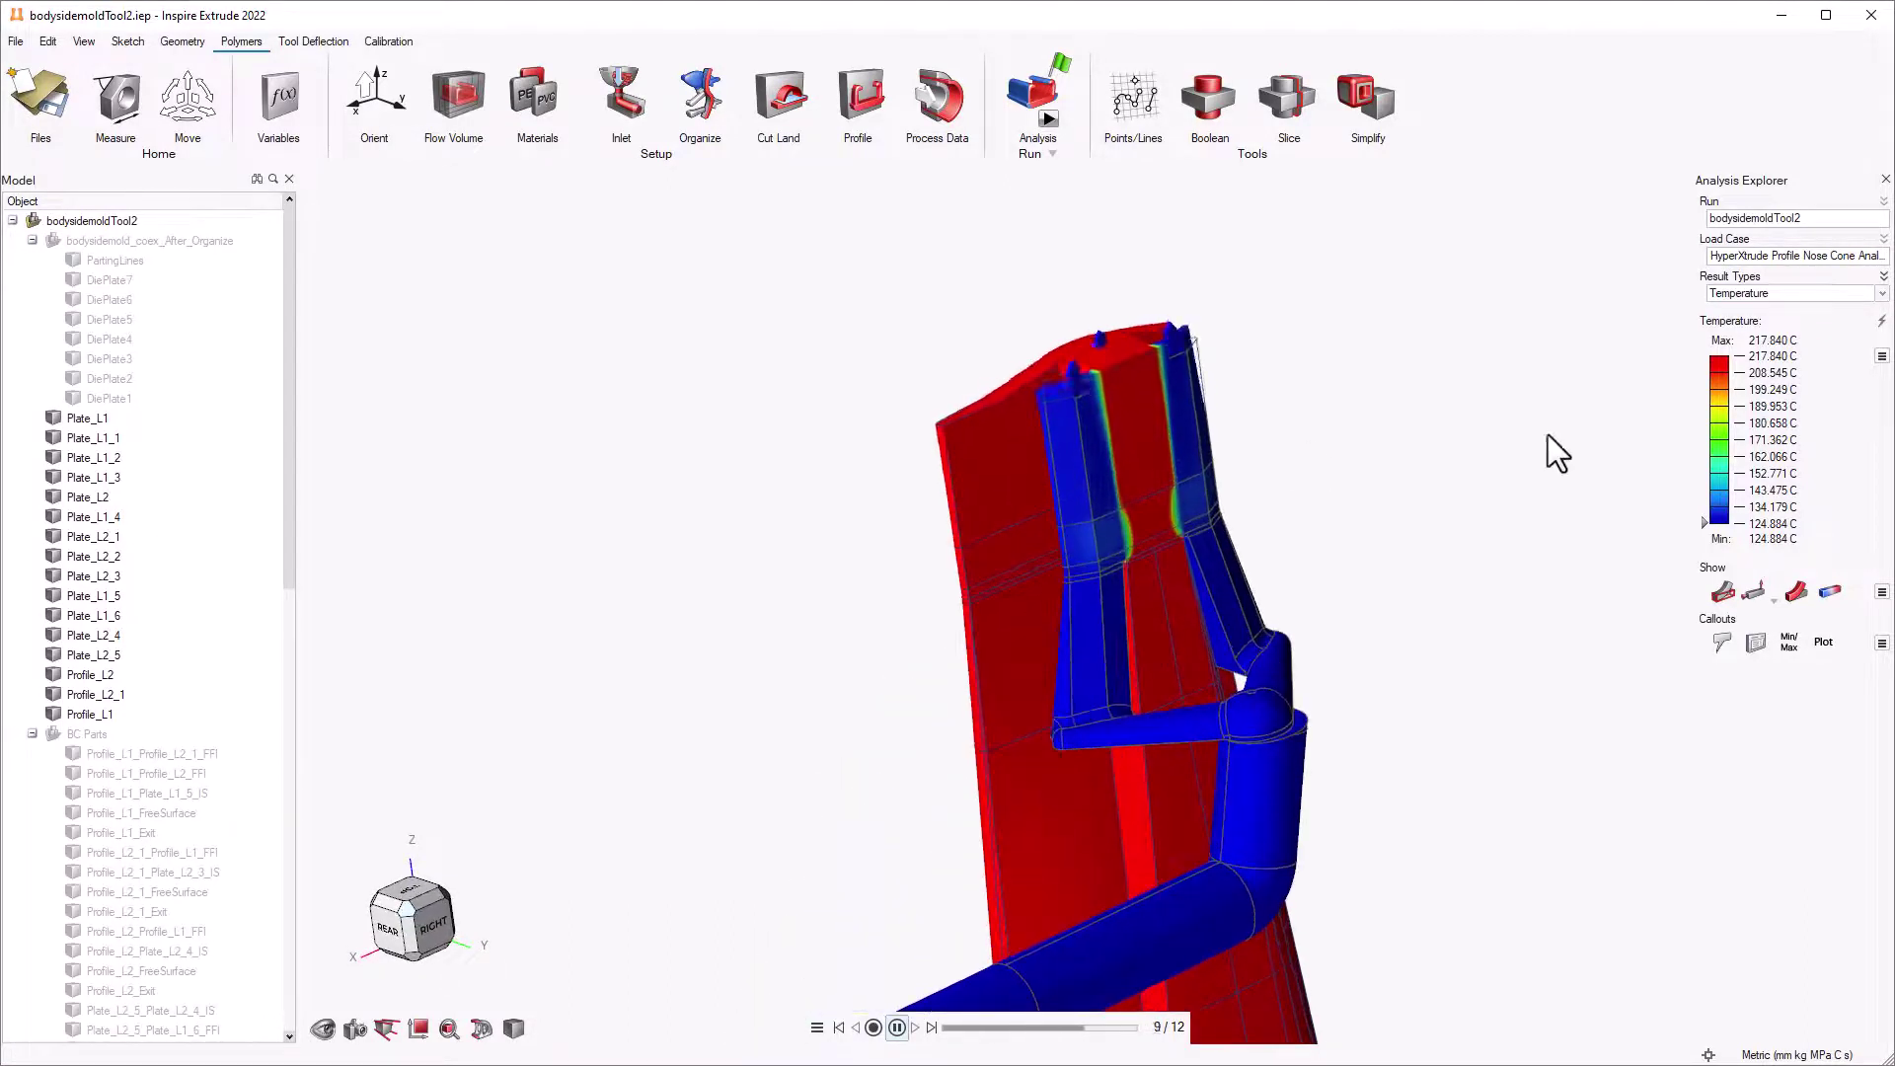
click(1760, 293)
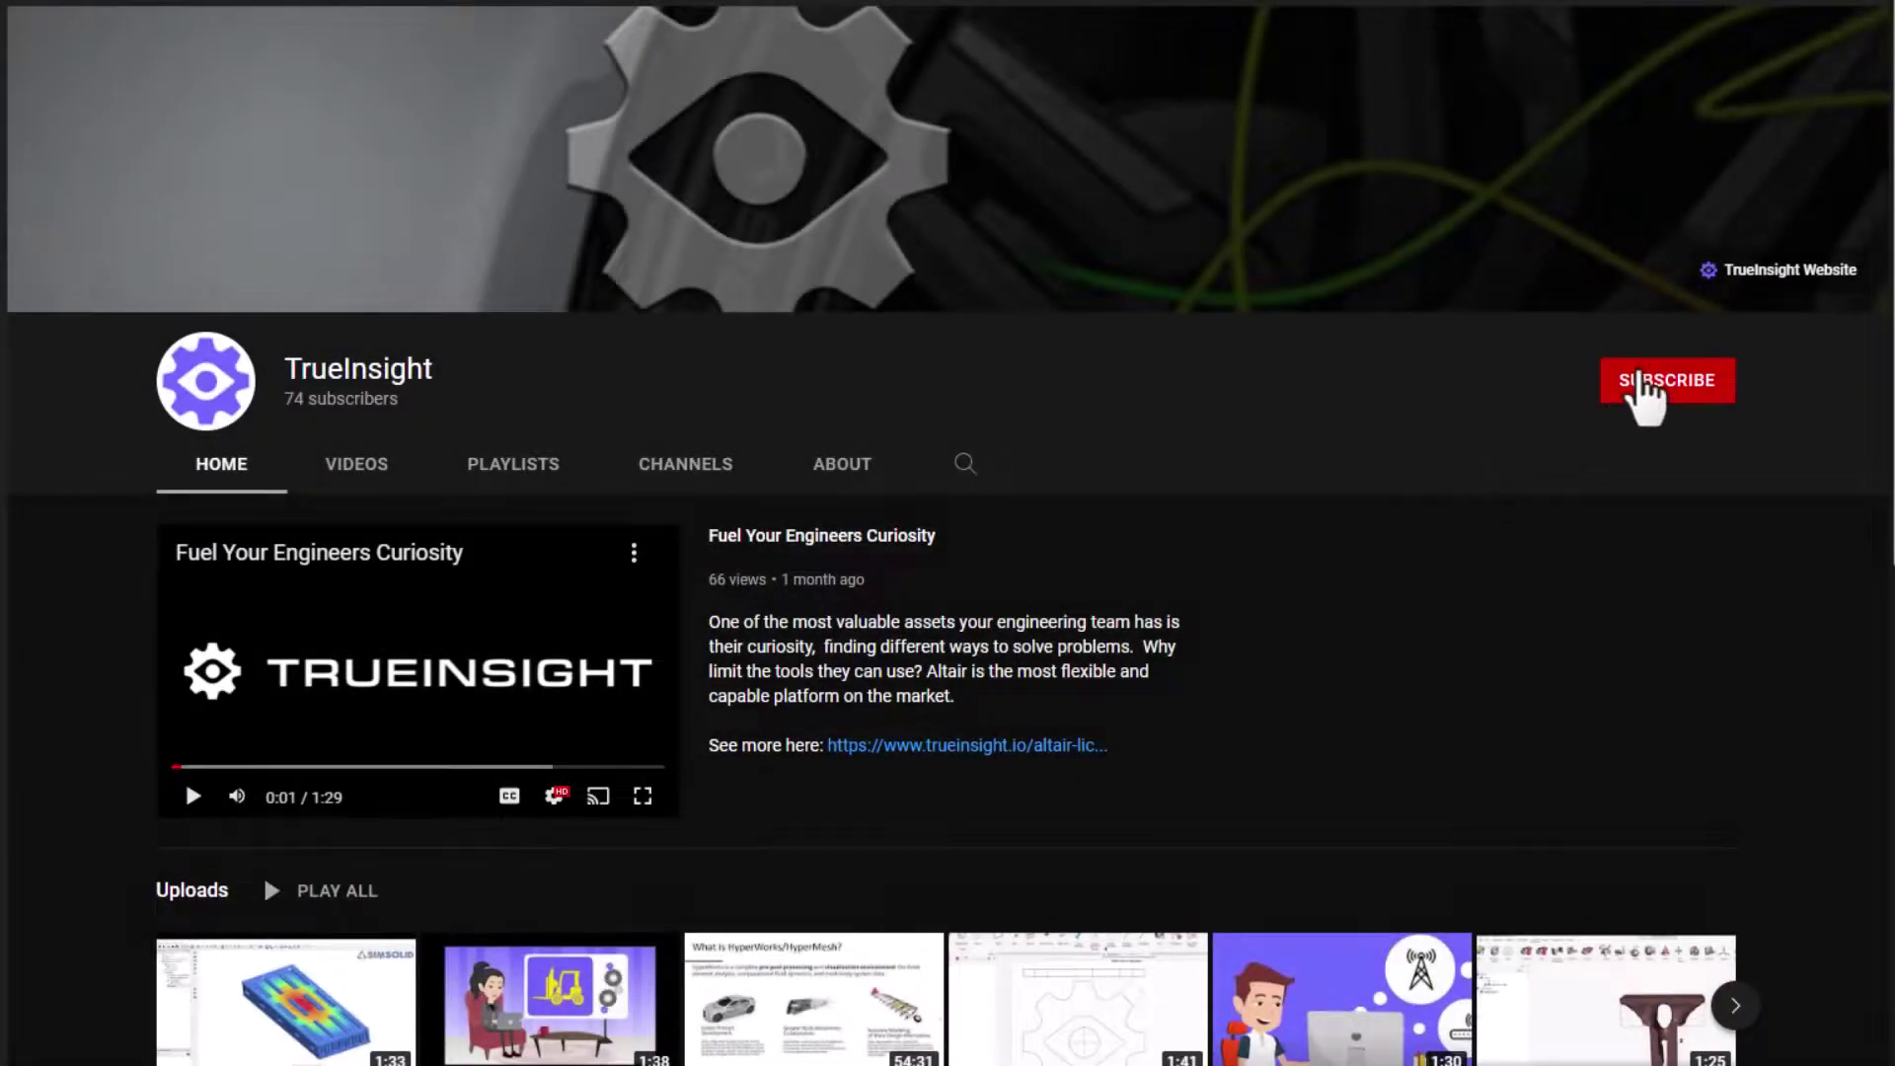
click(1646, 388)
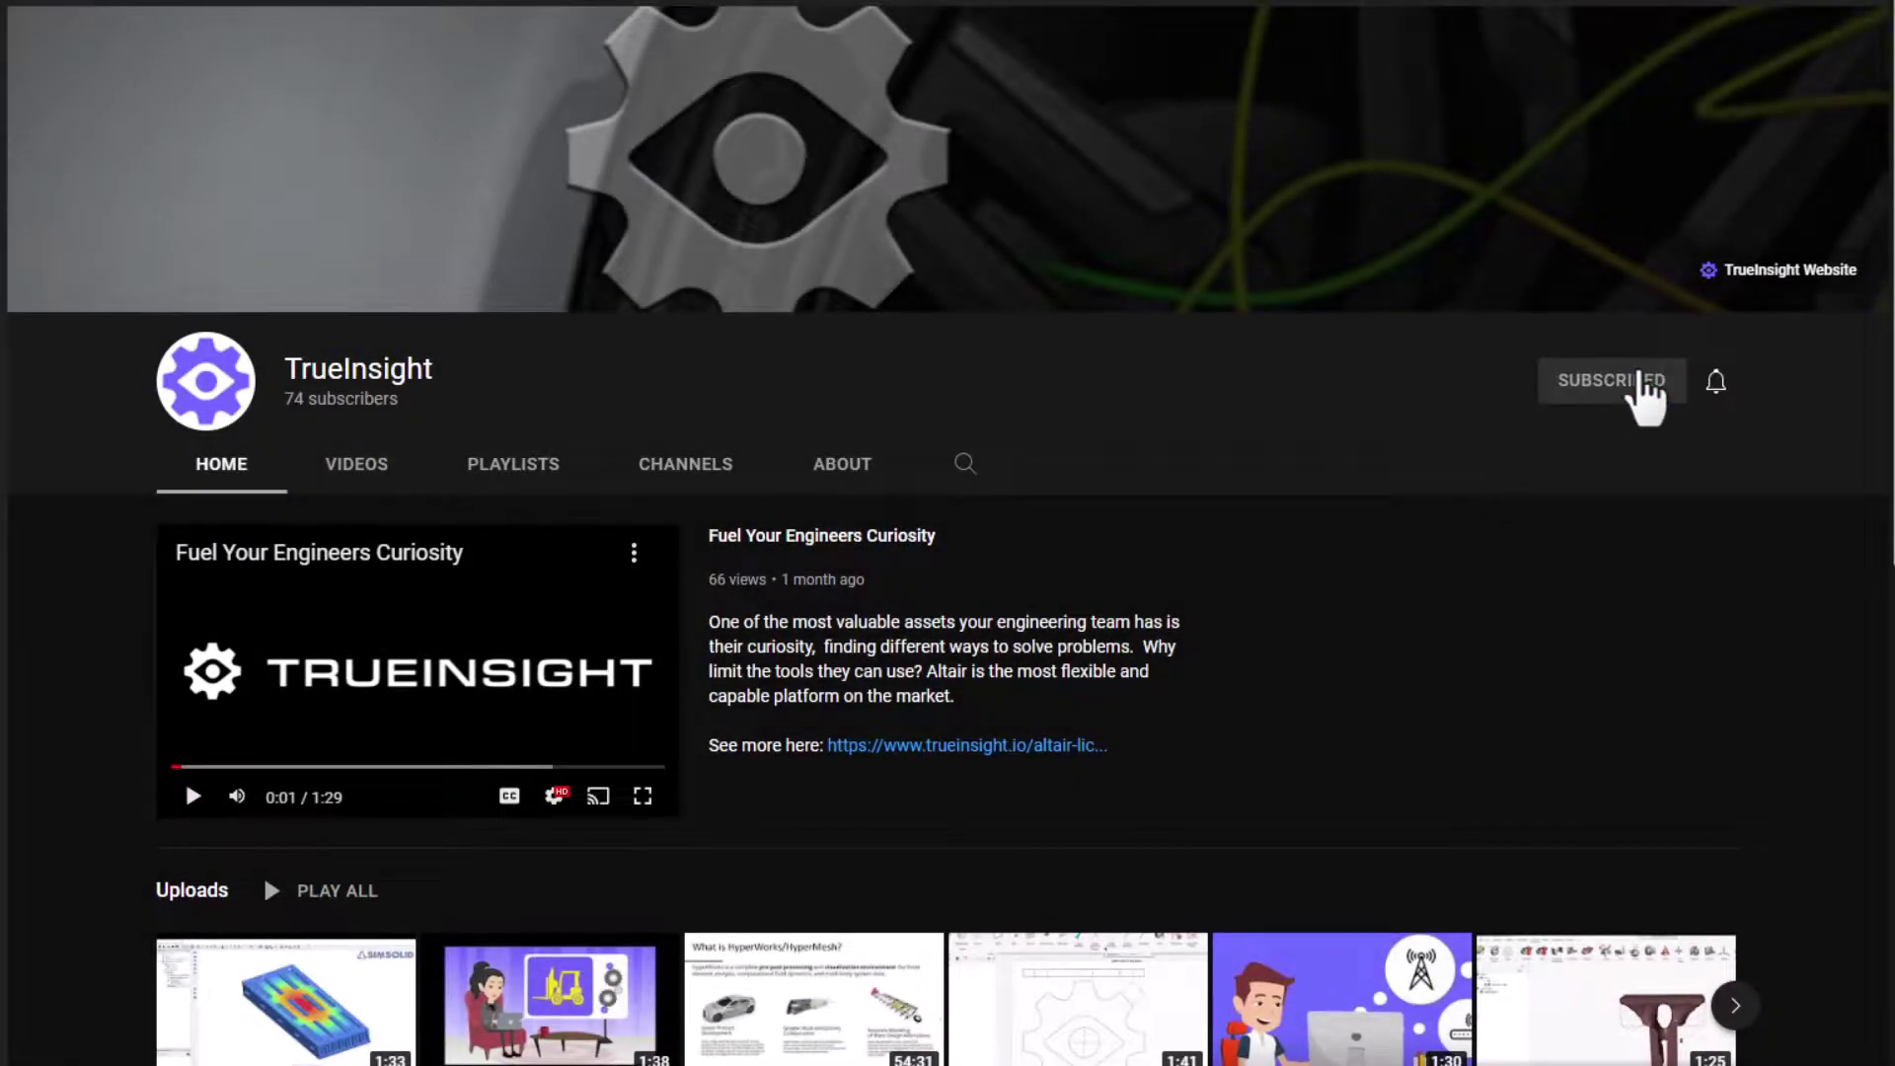
click(1717, 385)
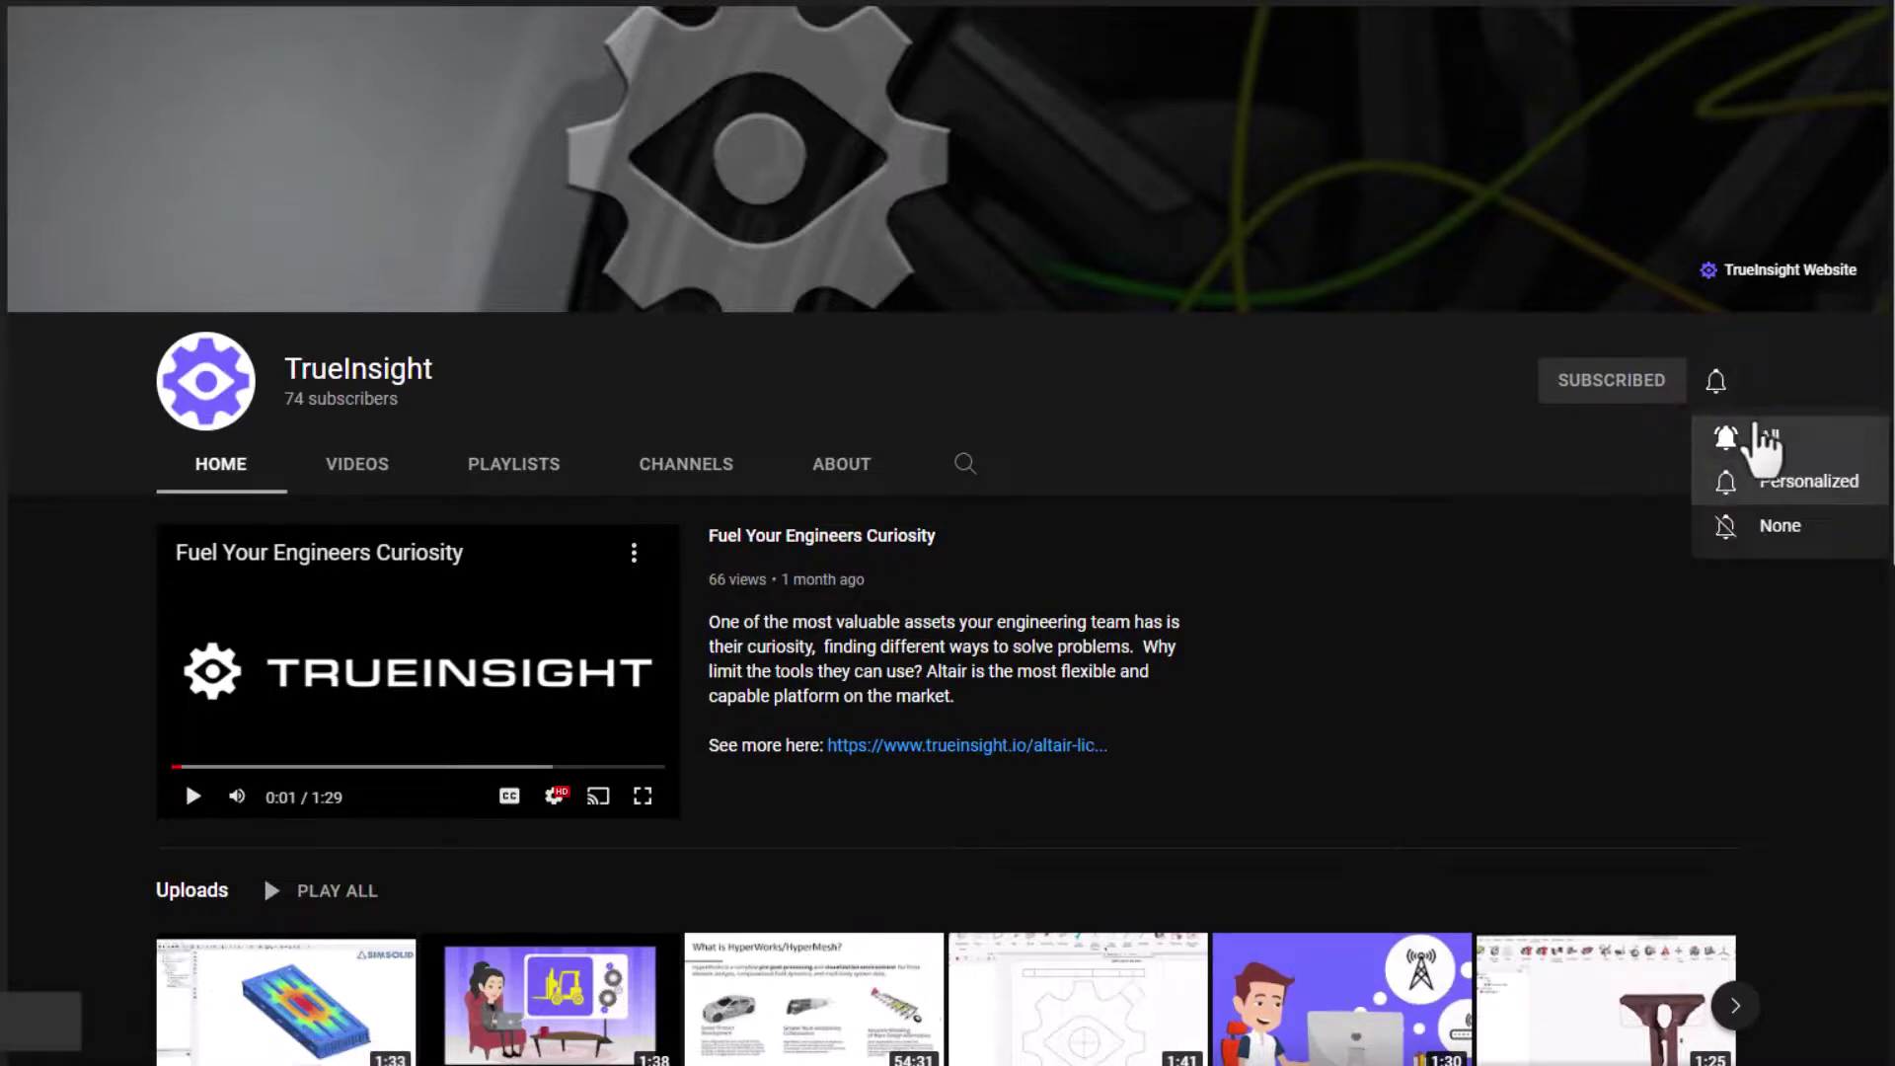